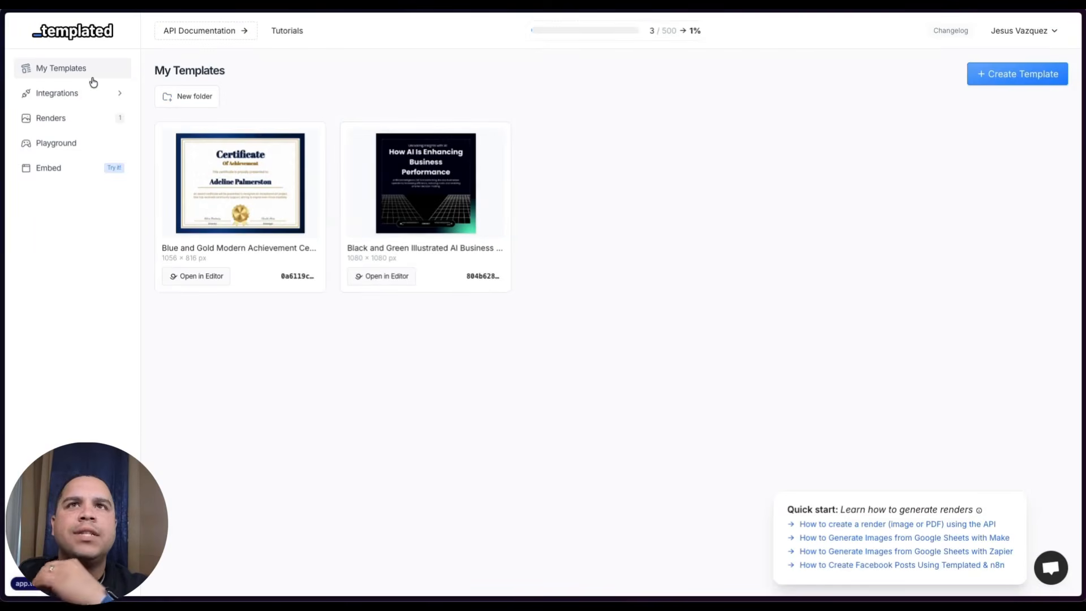
- Check the certificate template's details, then bring up the Gallery, AI, Canva and Blank template options
left_click(1021, 74)
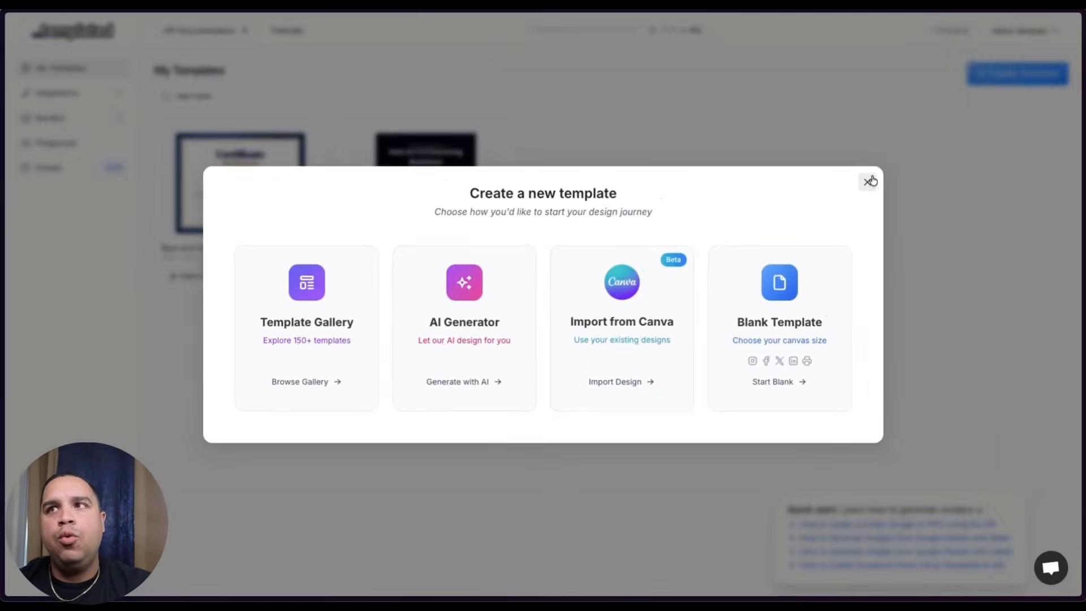
left_click(1005, 110)
left_click(252, 178)
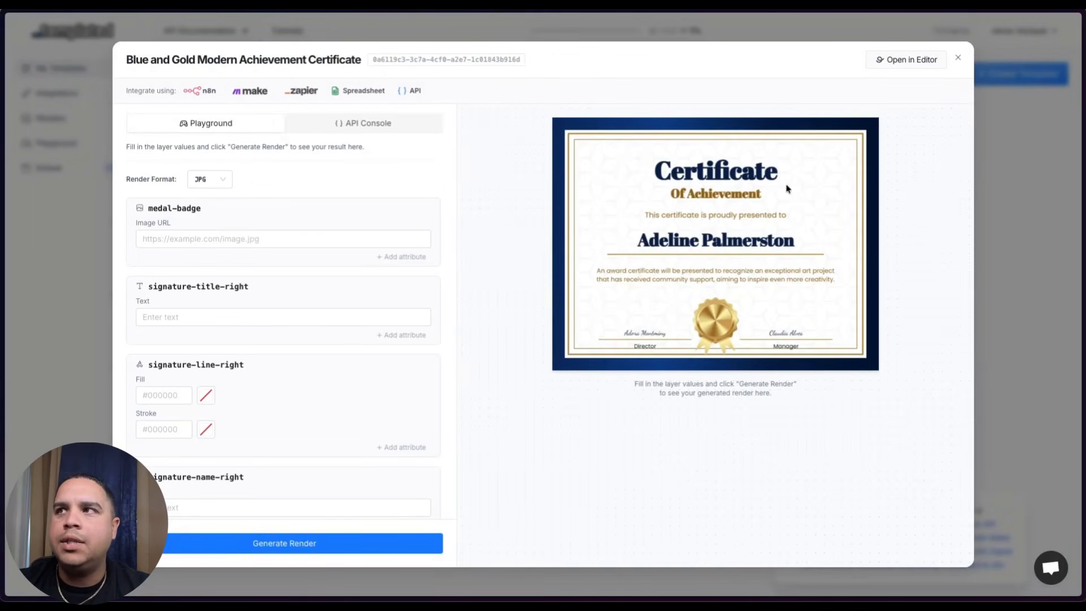
left_click(959, 57)
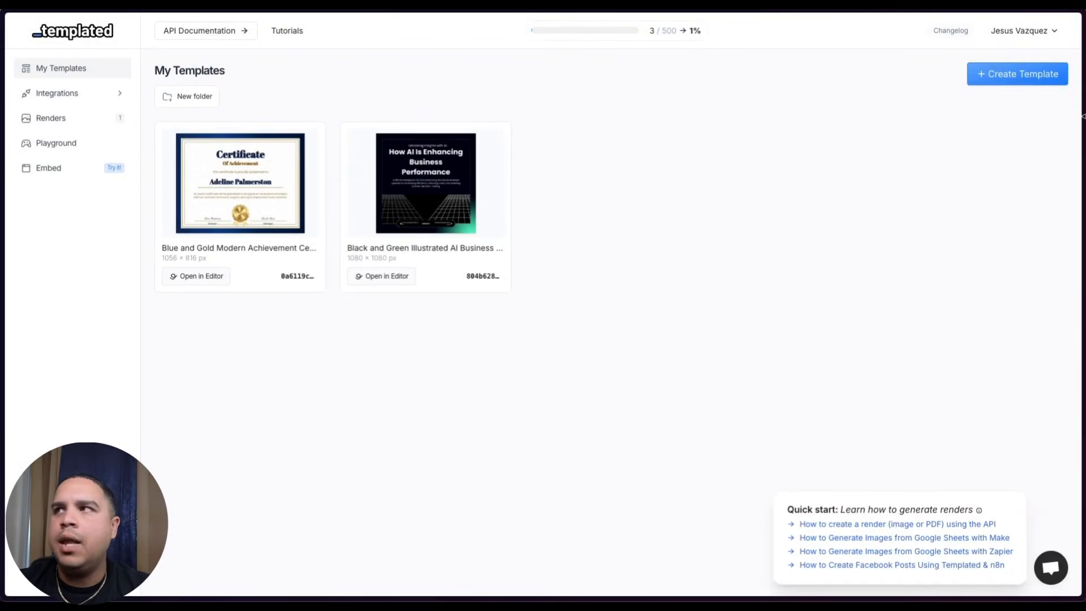
left_click(1003, 74)
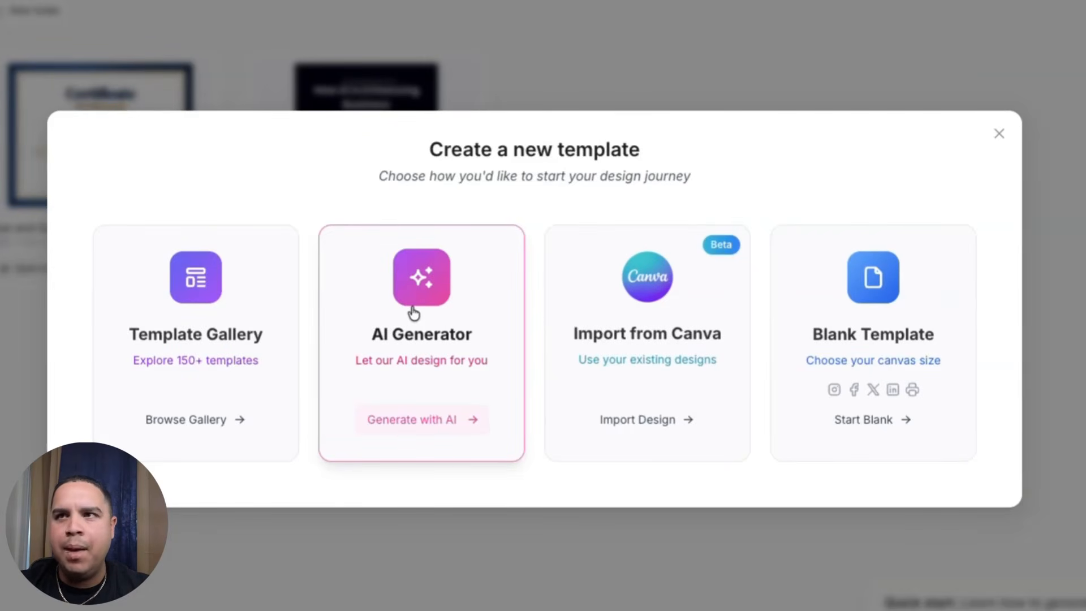
- Scroll through the Templated template gallery, then close it
left_click(141, 340)
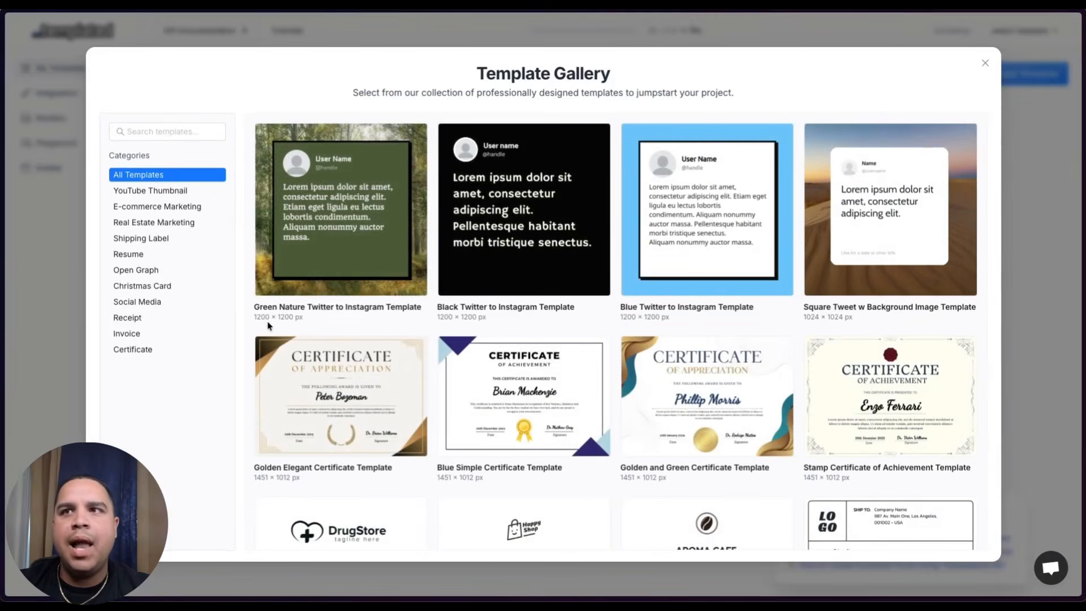
scroll(268, 325, "down", 20)
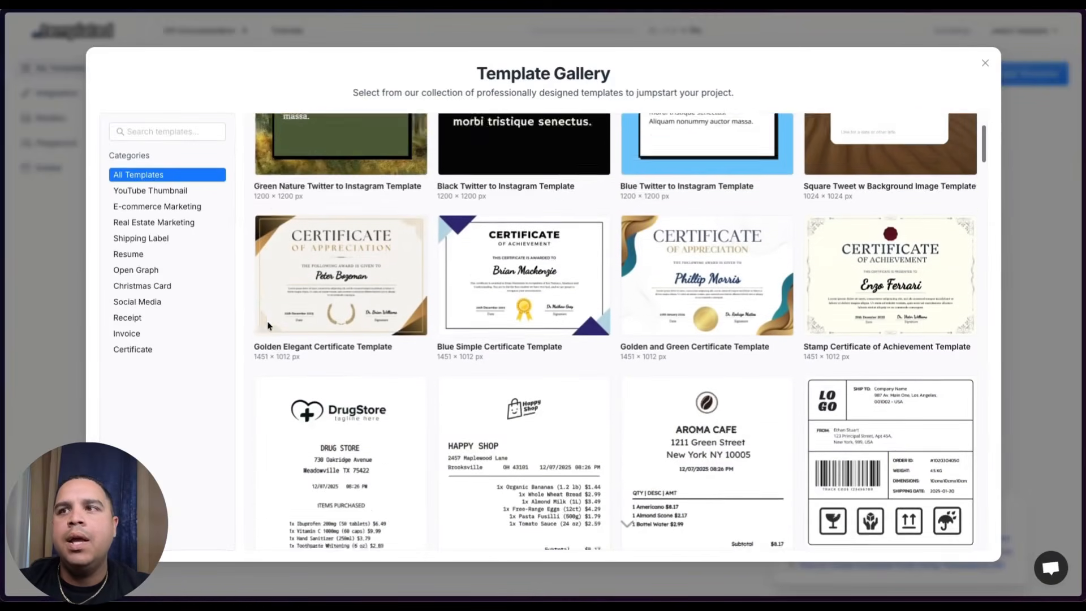
scroll(268, 326, "down", 9)
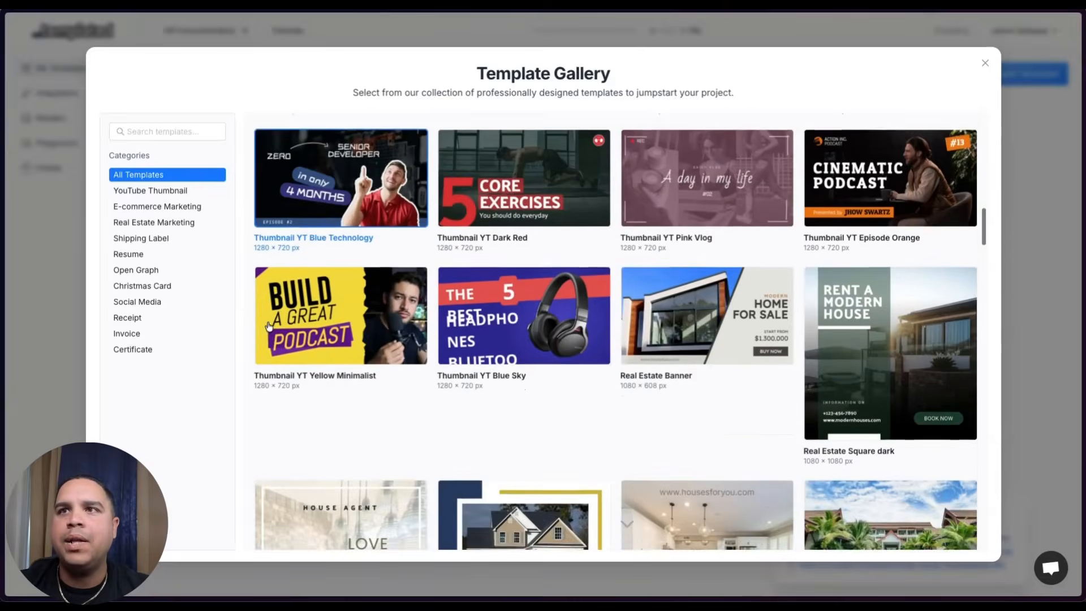
scroll(268, 326, "down", 12)
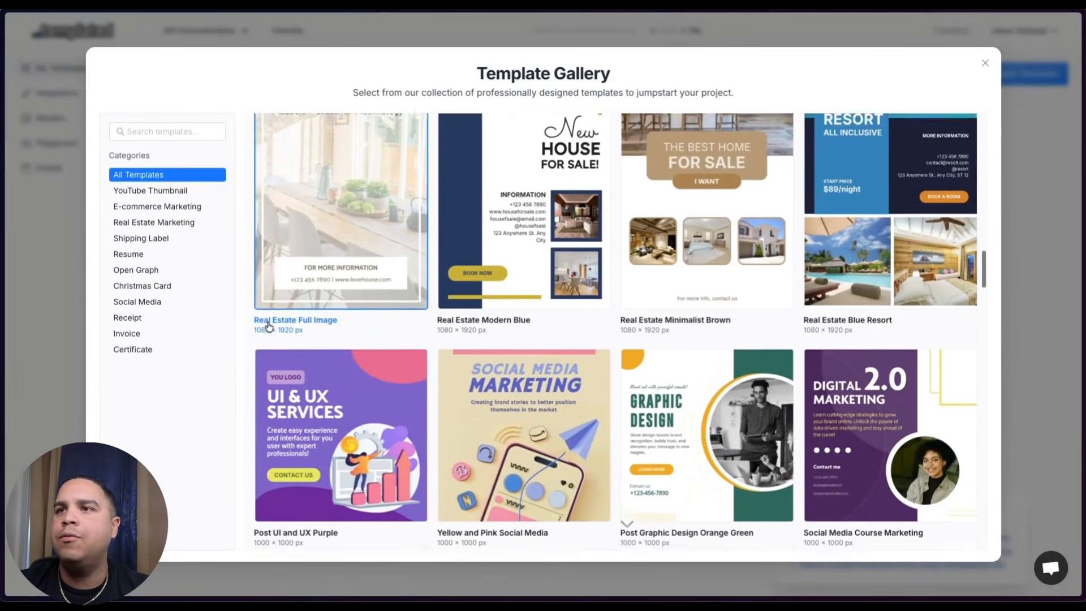
scroll(268, 326, "down", 1)
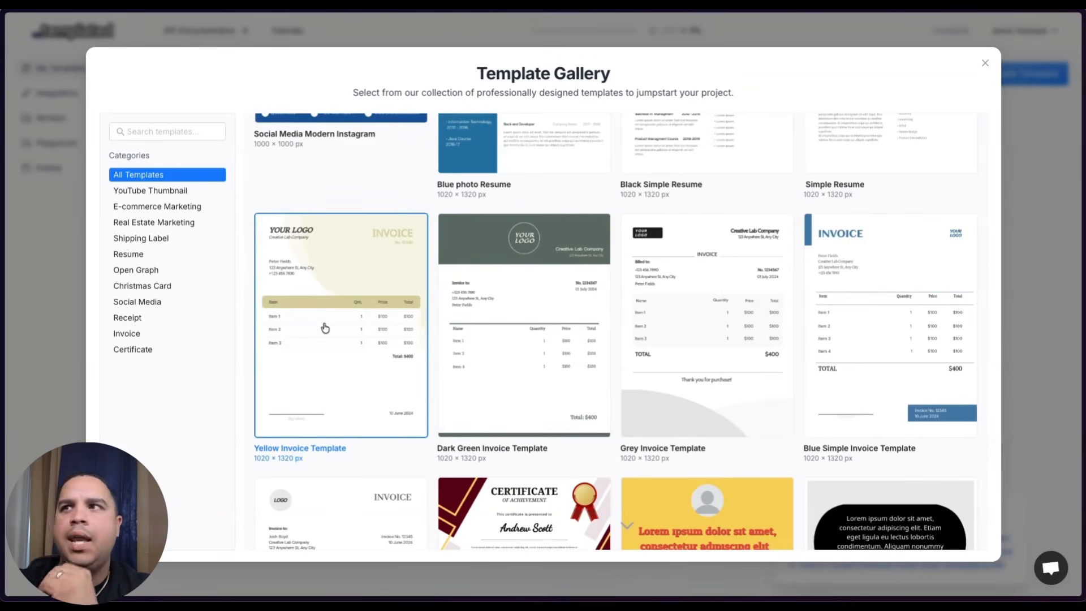
scroll(324, 328, "down", 3)
scroll(535, 377, "down", 5)
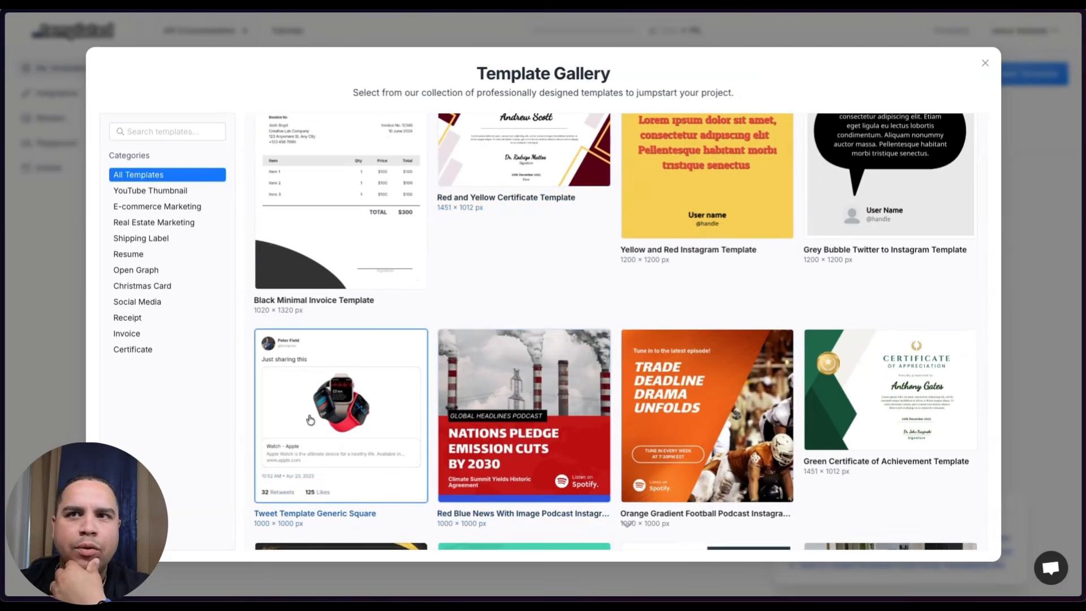
scroll(318, 441, "down", 20)
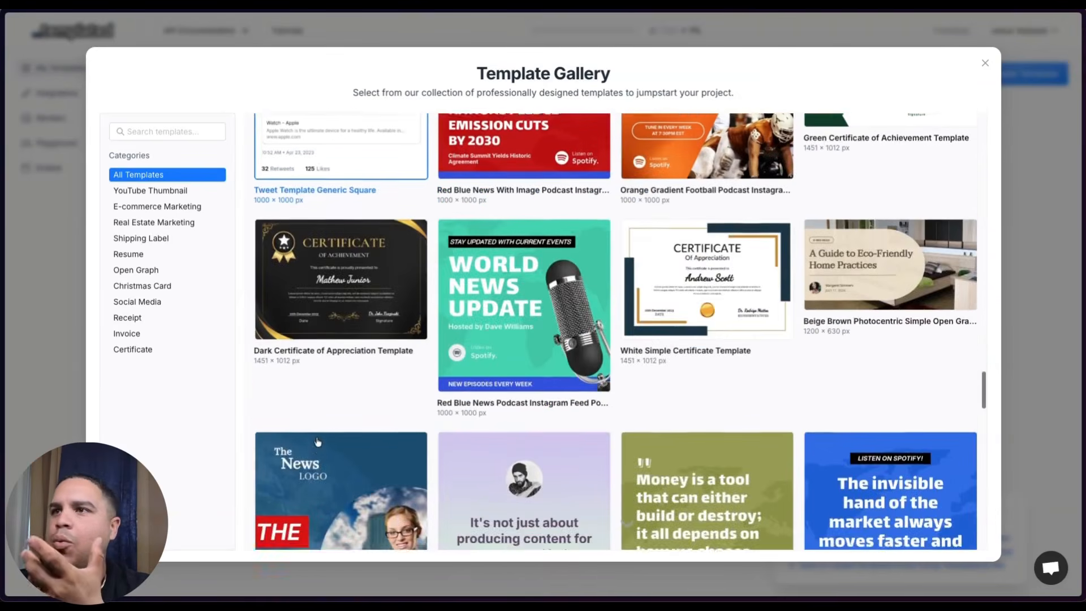
scroll(318, 442, "down", 15)
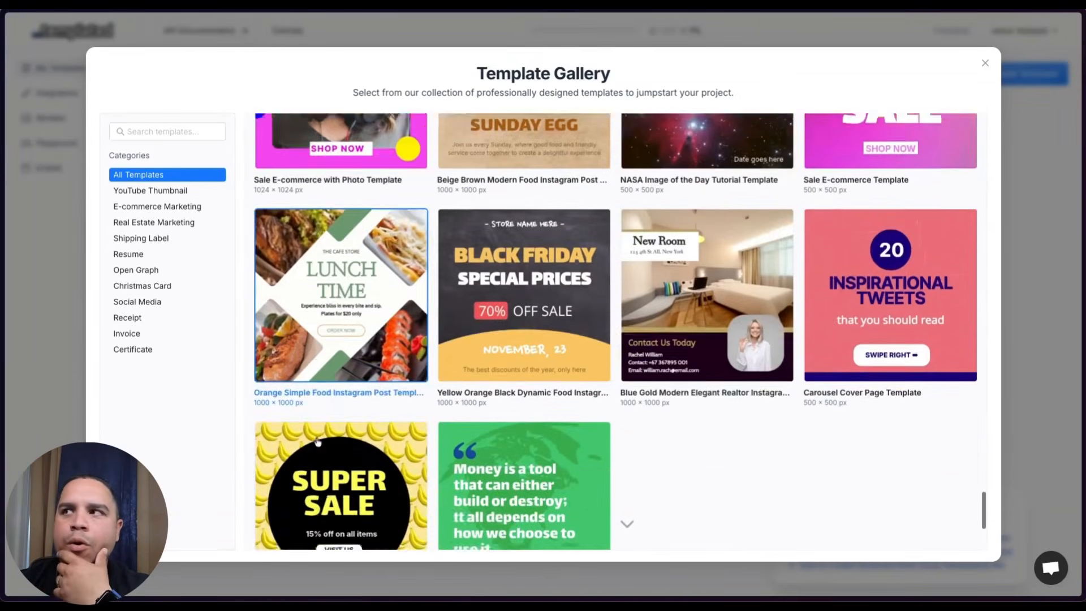
scroll(318, 442, "up", 20)
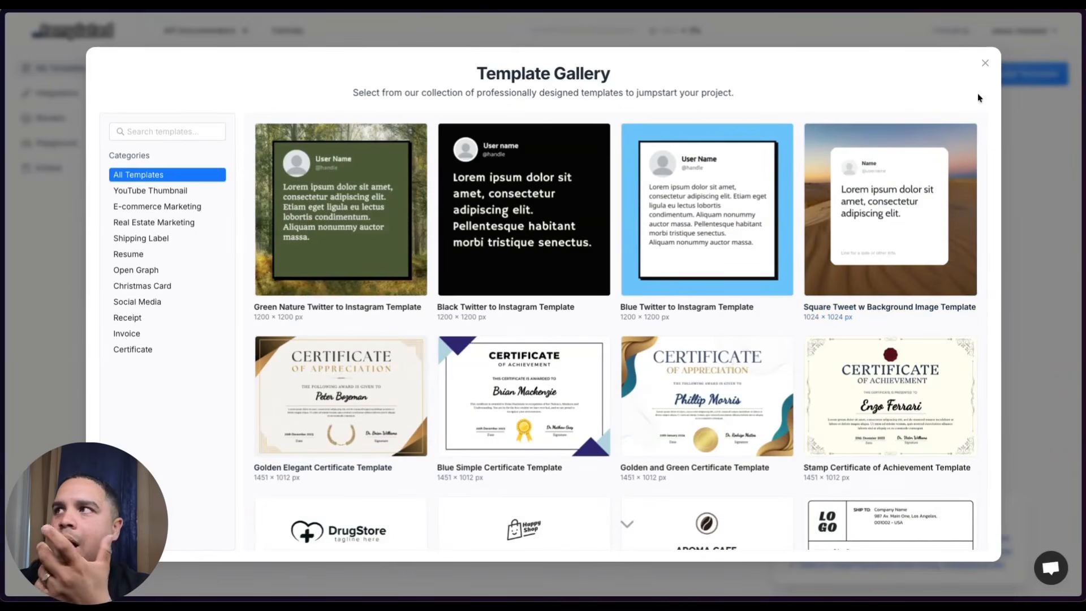
left_click(986, 64)
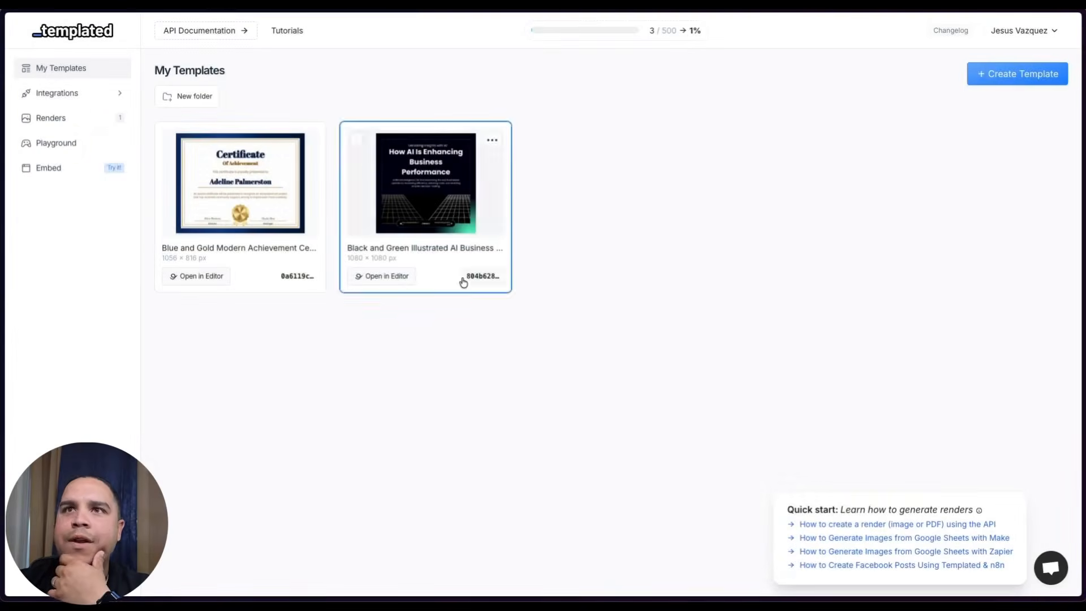
- Open the Blue and Gold Modern Achievement Certificate in the editor, then return to n8n
left_click(262, 211)
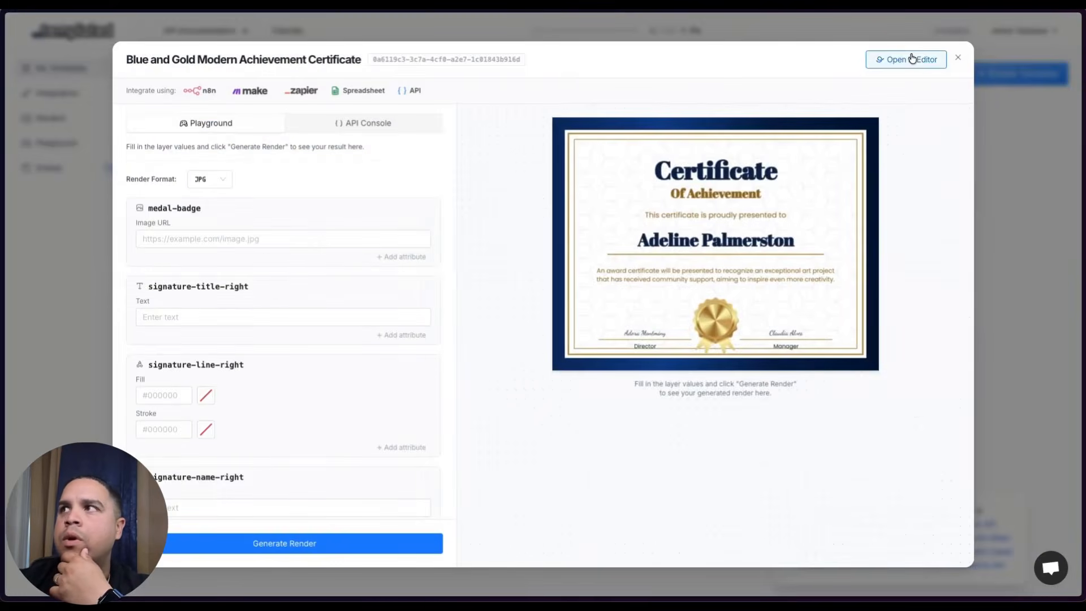
left_click(908, 59)
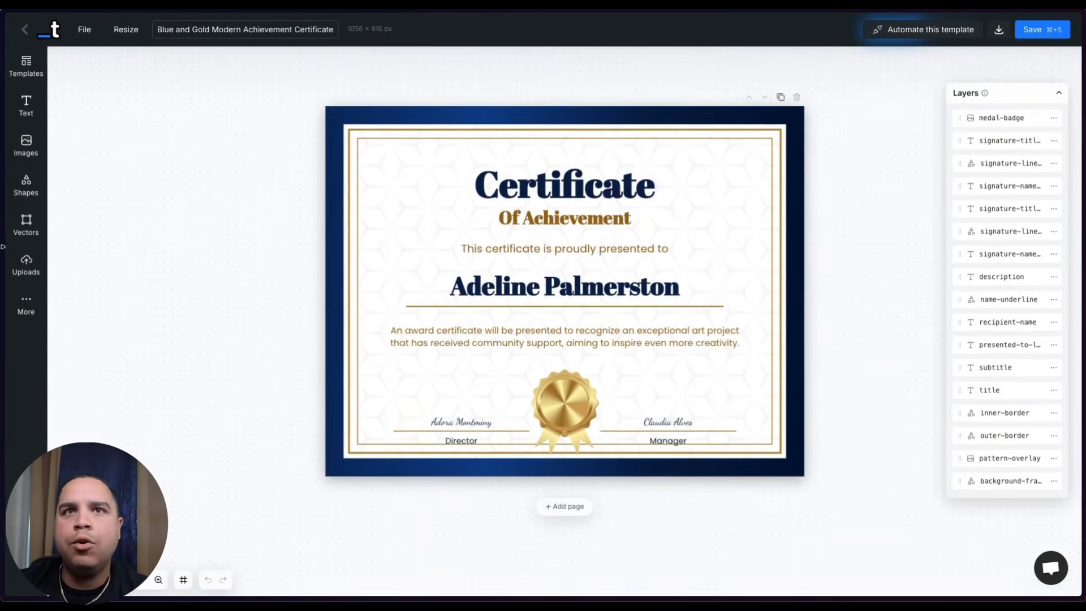
mouse_move(5, 254)
left_click(63, 256)
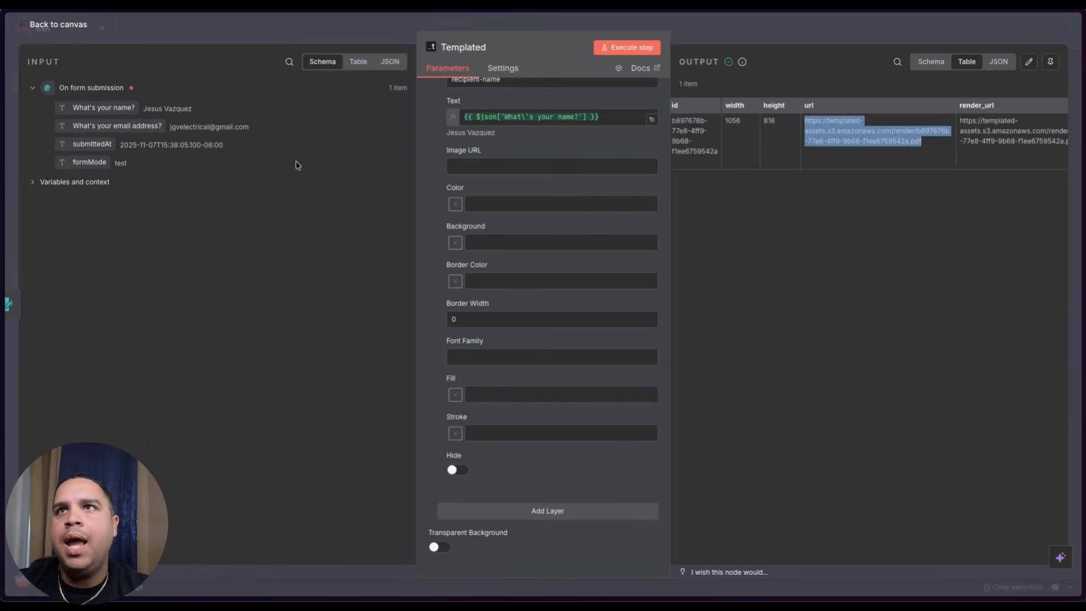
- Delete the On form submission and Templated nodes, then bring up the trigger choices
left_click(56, 25)
left_click(449, 356)
mouse_move(557, 335)
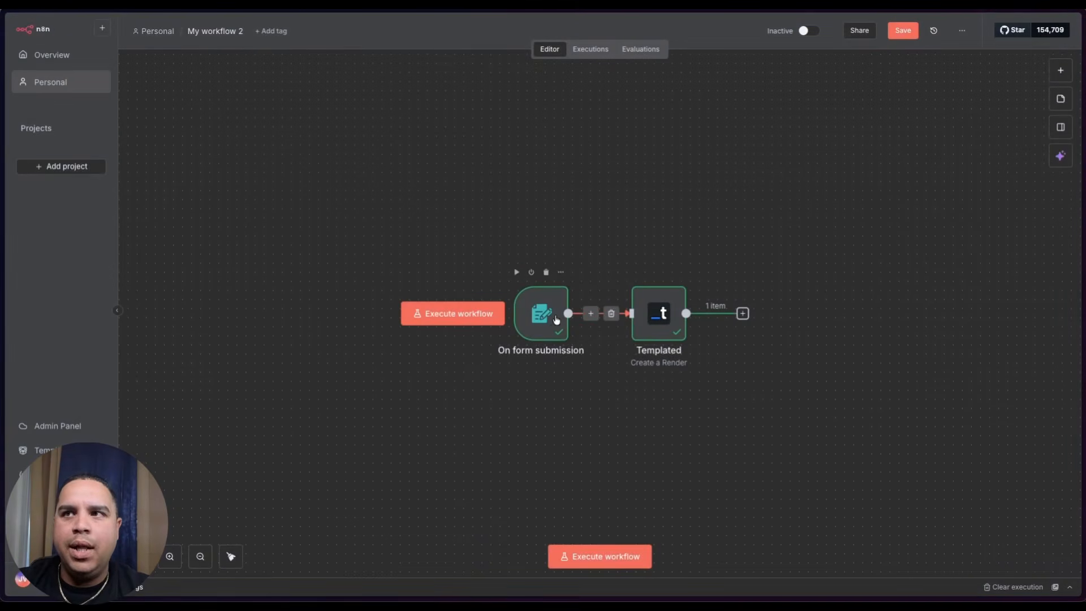
left_click(547, 274)
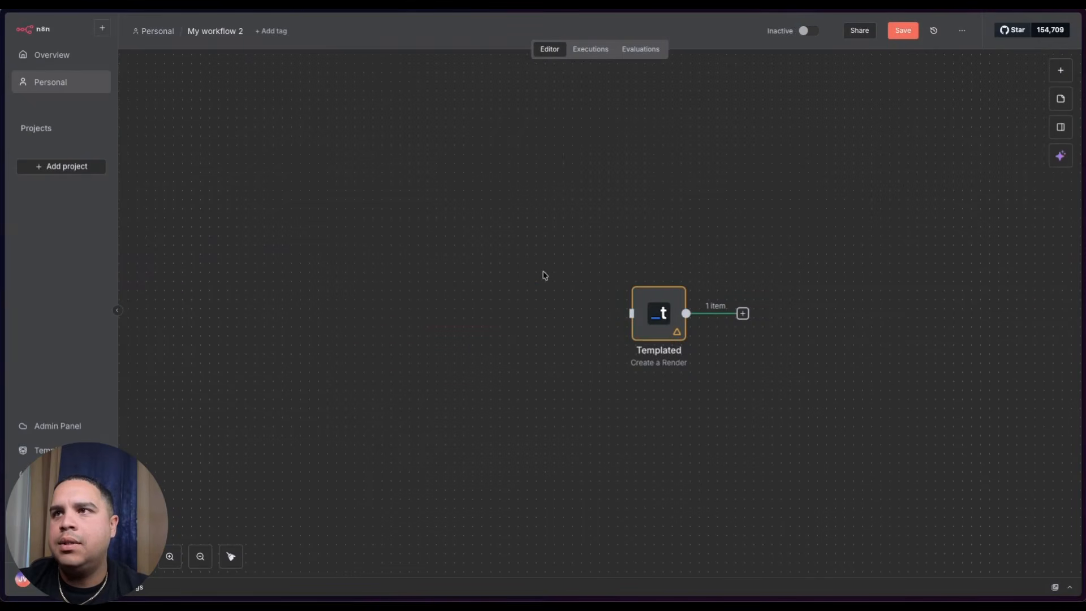
left_click(663, 273)
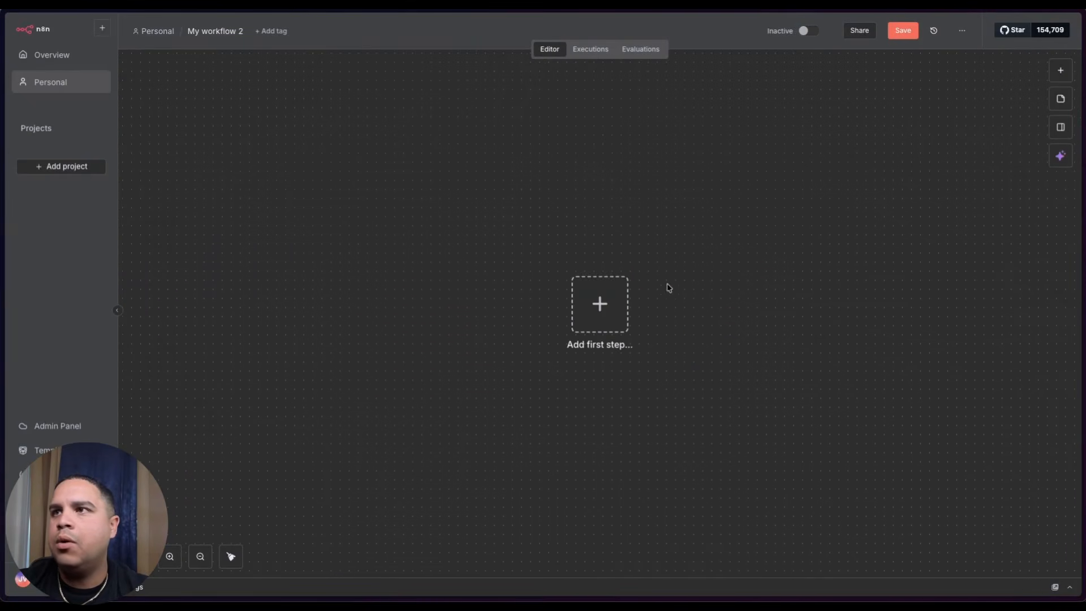
left_click(604, 301)
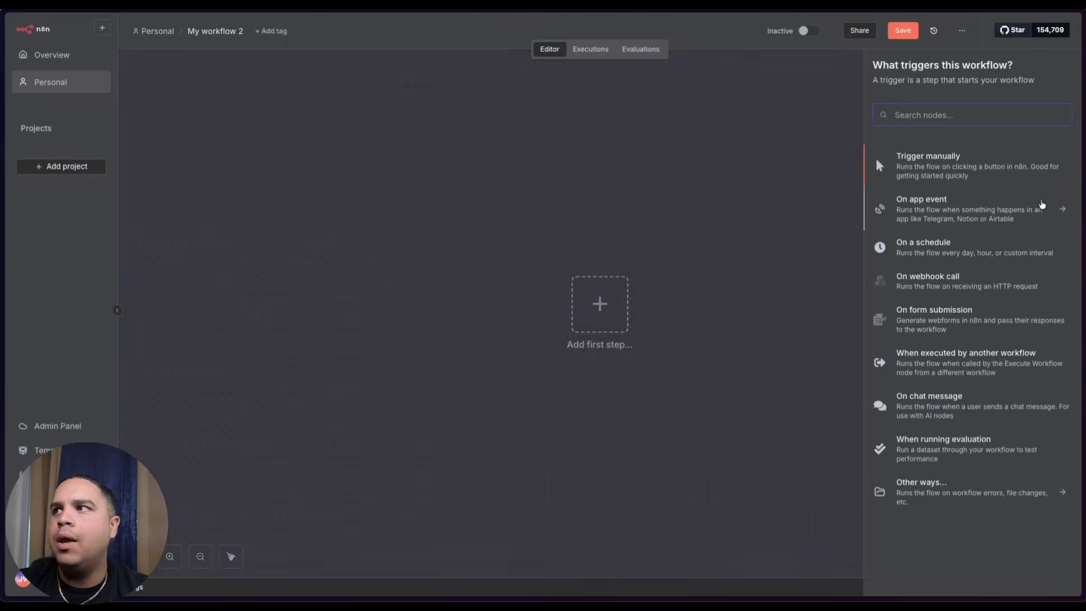
- Add an On form submission trigger titled Student Certificate
left_click(936, 321)
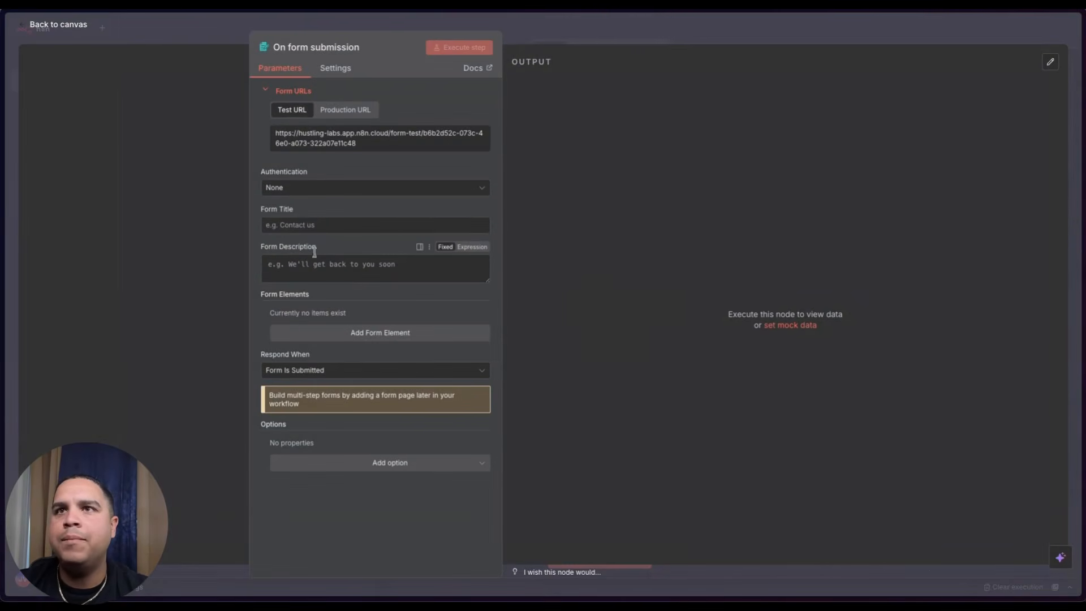
left_click(300, 224)
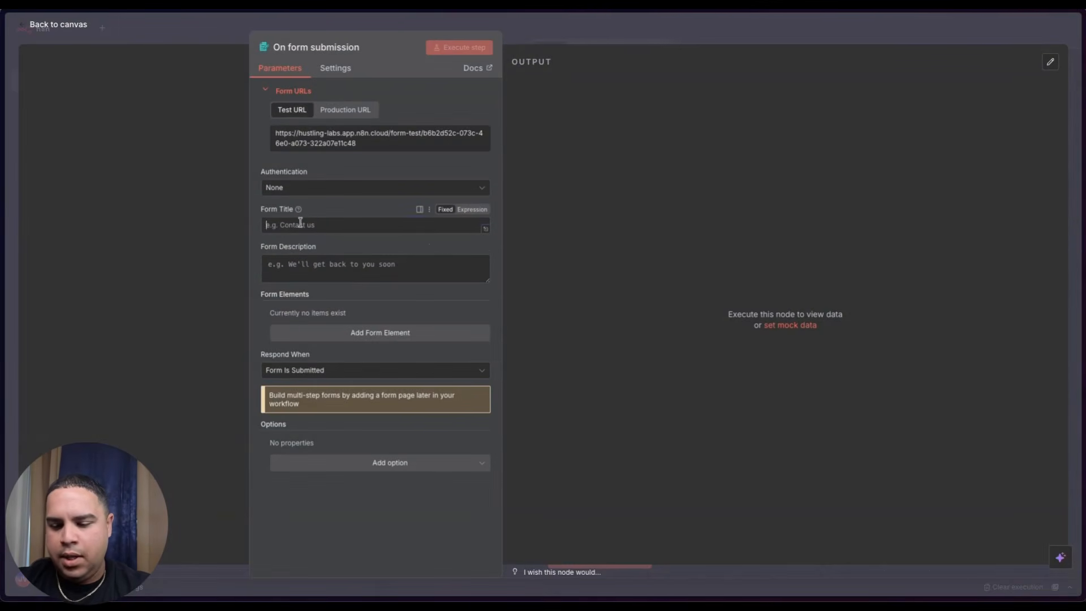
type("Student Certificate")
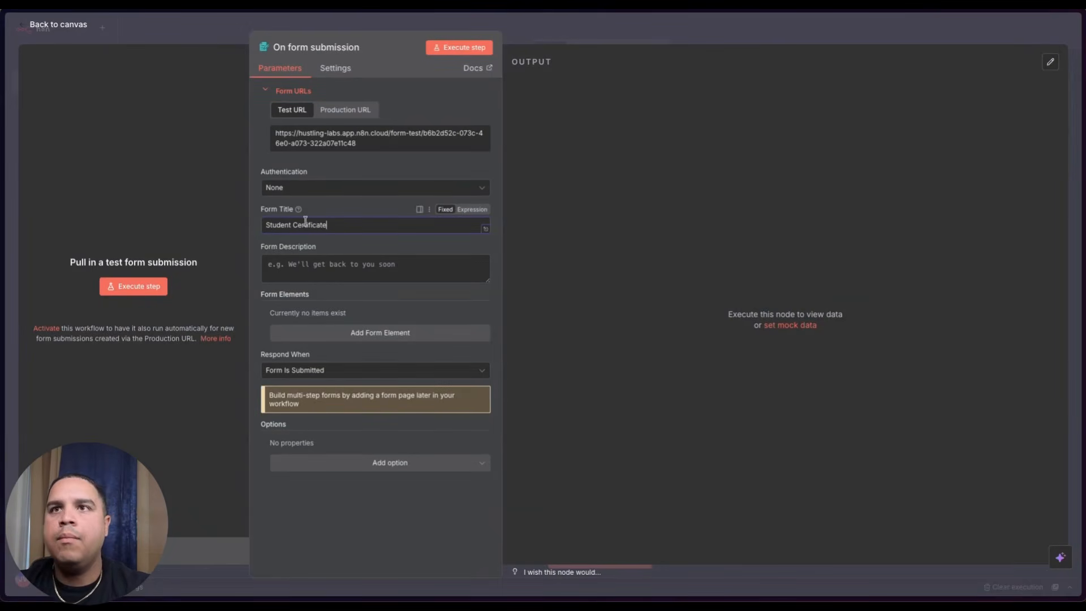
- Add 'What's your name?' and email-type 'What's your email address?' questions, then run the test form
left_click(380, 333)
left_click(379, 484)
left_click(340, 328)
type("What's your name?")
scroll(346, 425, "down", 1)
left_click(348, 427)
type("What's your email a")
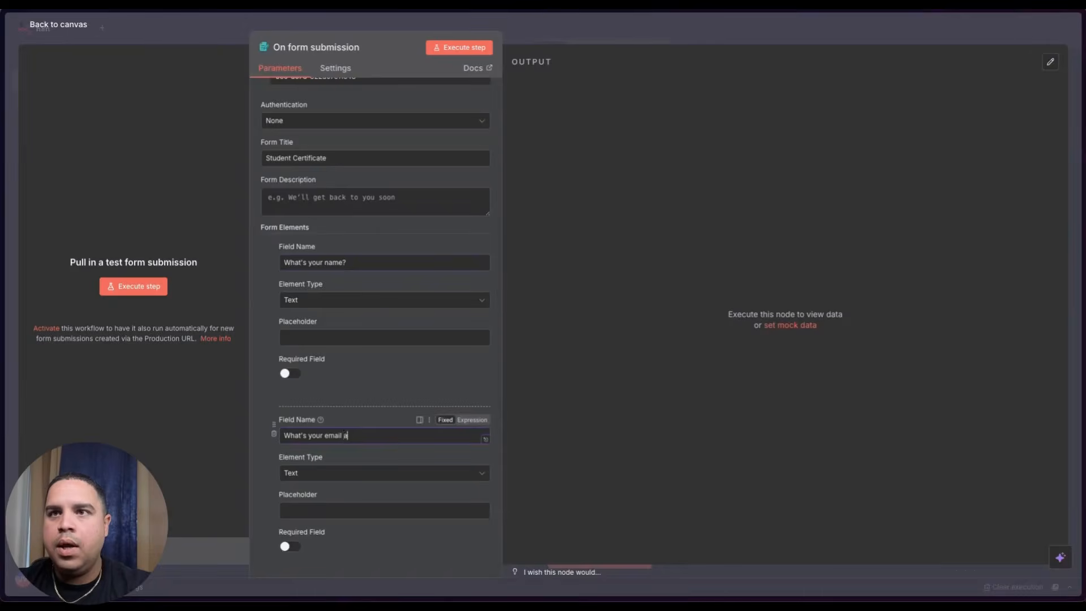
type("ddress?")
left_click(326, 473)
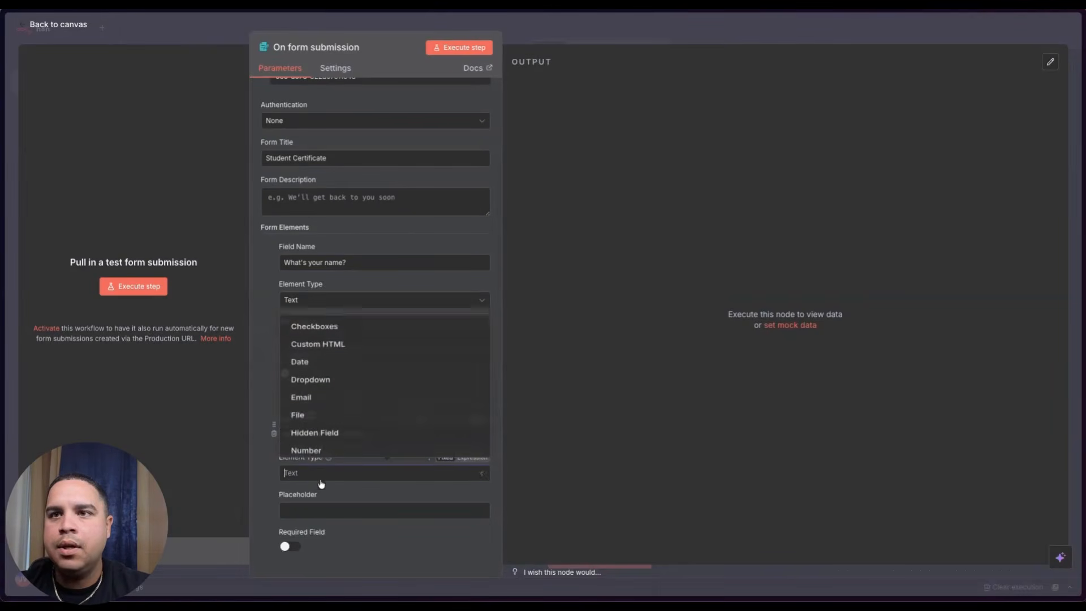
left_click(322, 334)
scroll(263, 402, "down", 3)
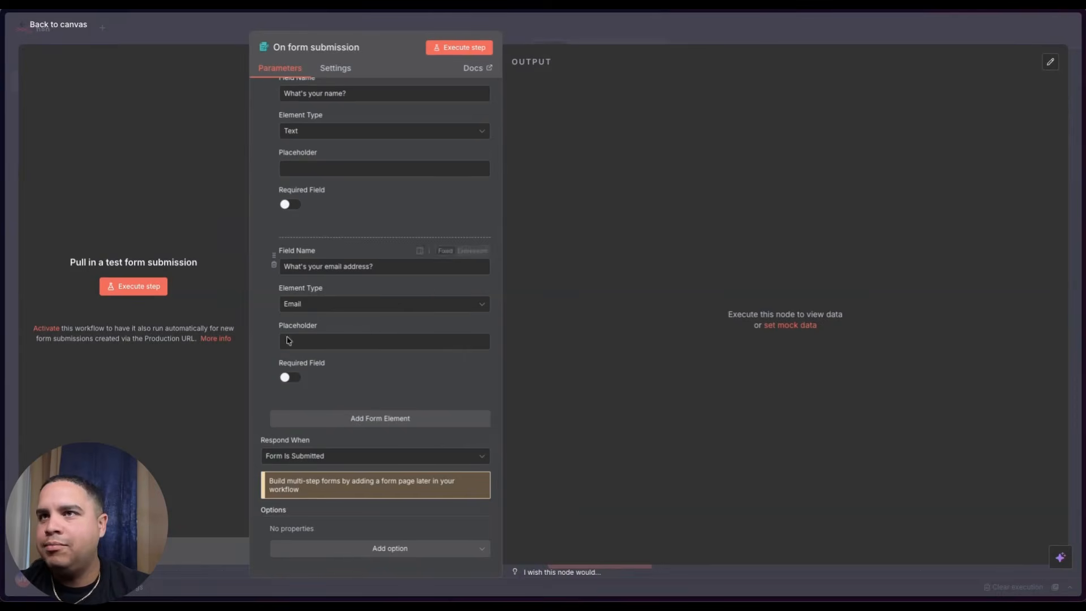
left_click(459, 47)
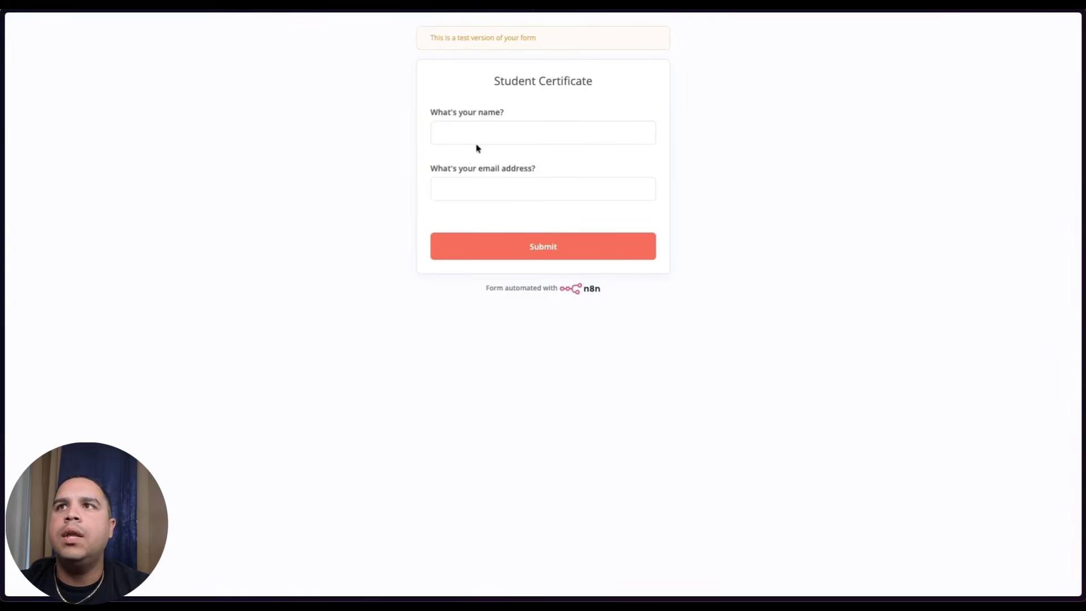
- Submit a test entry with a name and the autofilled email, then return to the n8n canvas
left_click(475, 130)
key("Tab")
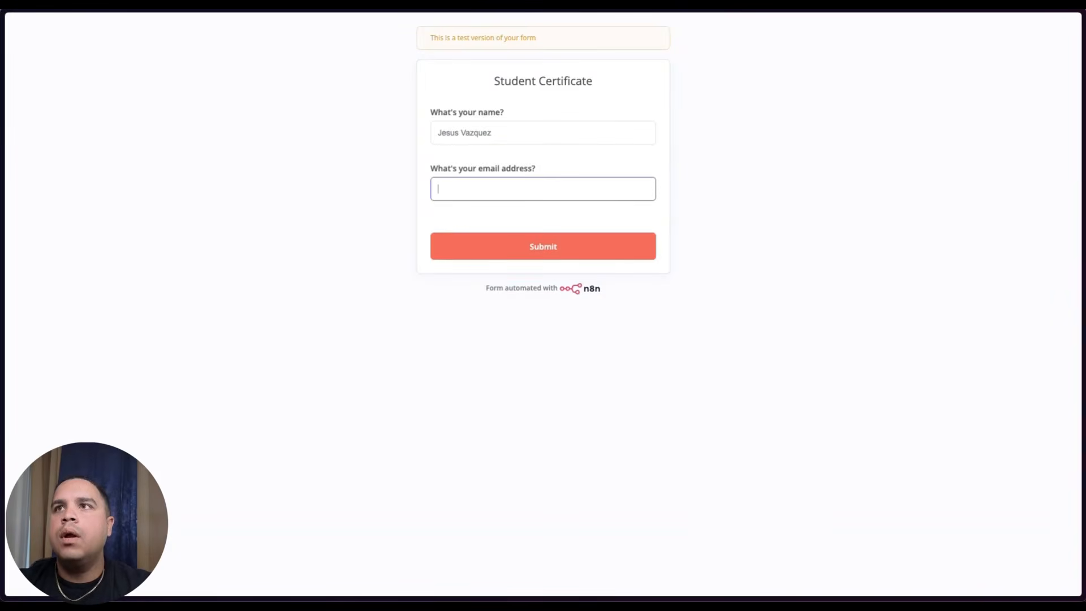
left_click(560, 218)
left_click(540, 249)
mouse_move(3, 140)
left_click(85, 259)
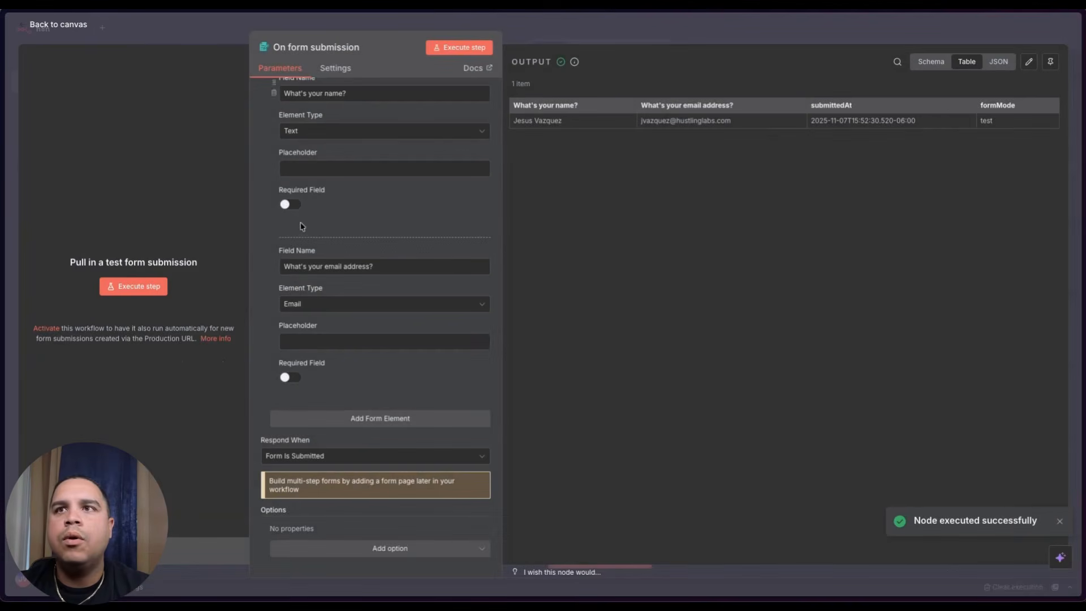
mouse_move(2, 36)
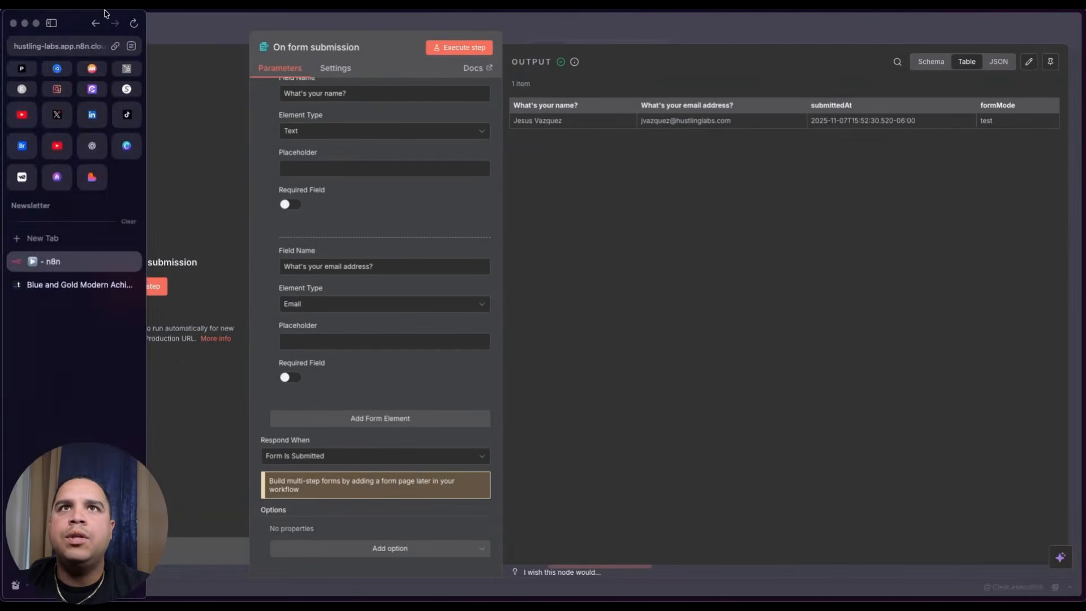
left_click(43, 26)
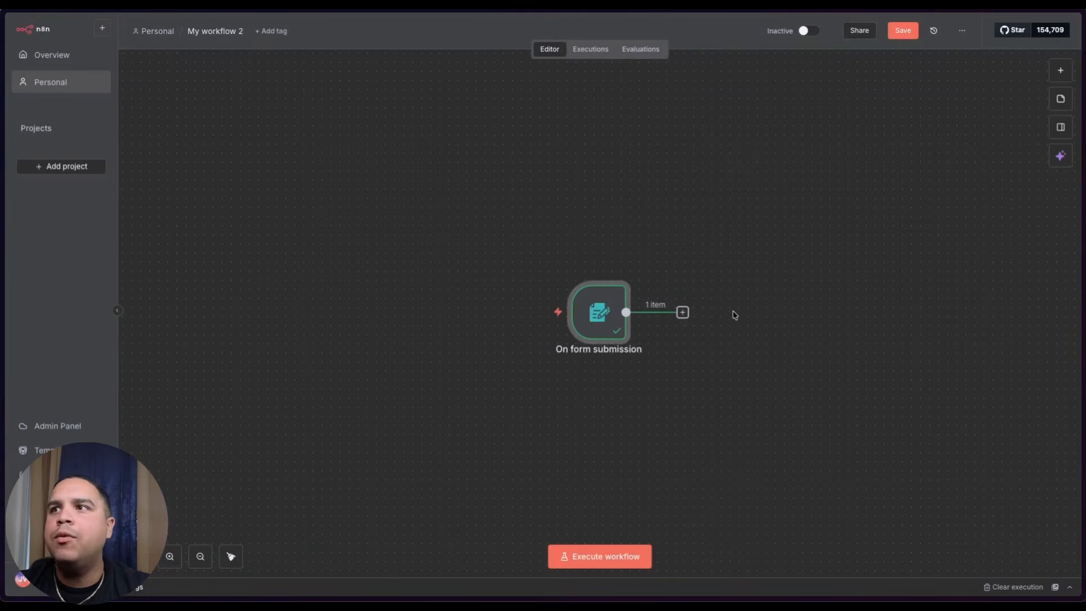
- Add a Templated 'Create a render' step after the form trigger
scroll(735, 315, "right", 3)
scroll(735, 316, "down", 2)
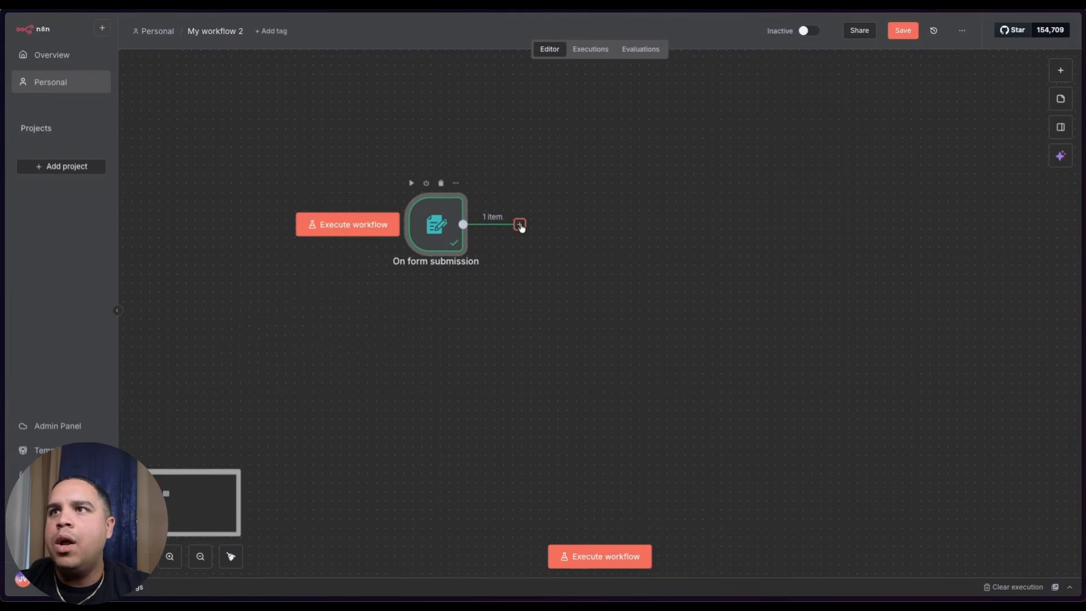
left_click(518, 224)
type("templ")
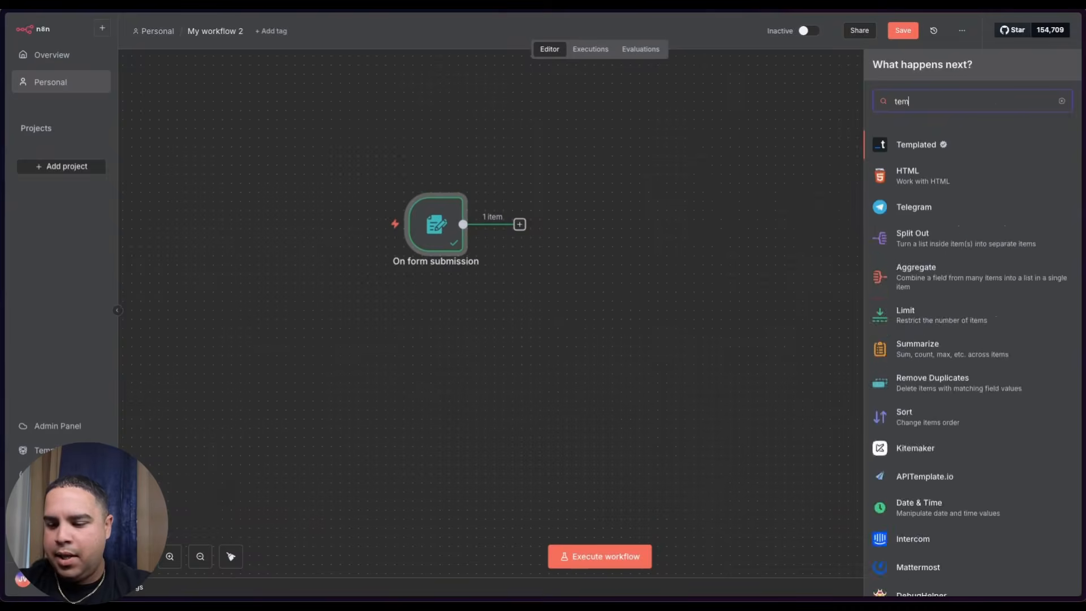
left_click(924, 142)
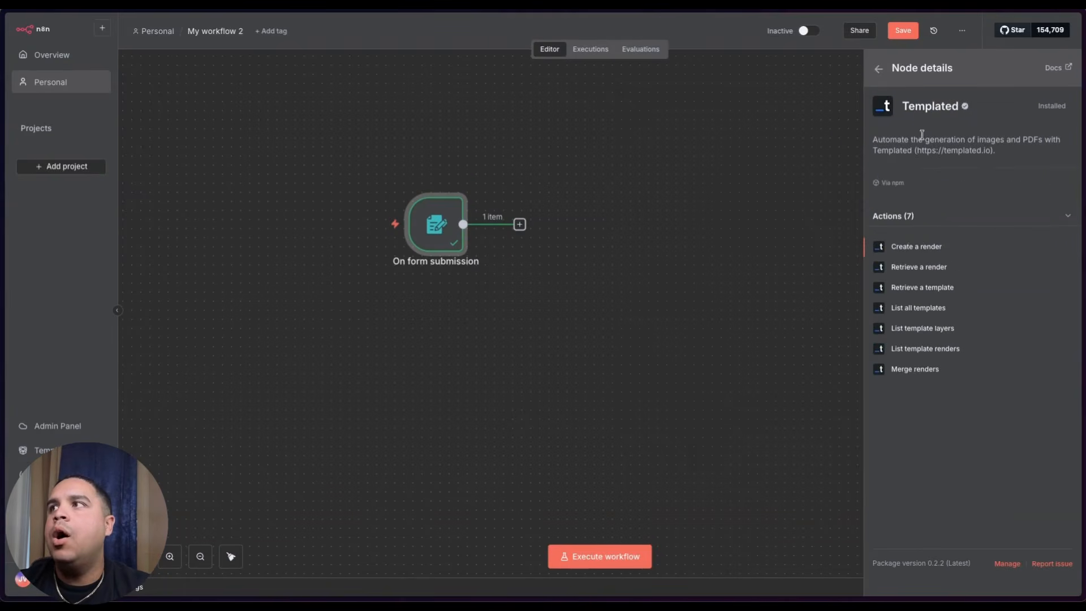
left_click(912, 249)
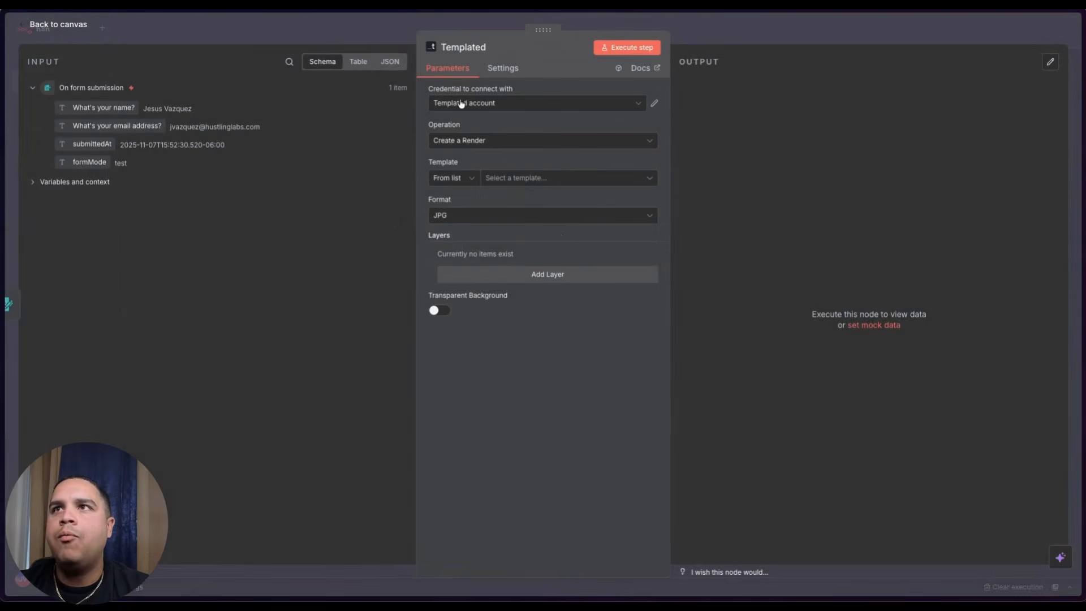
- Select the Blue and Gold Modern Achievement Certificate template and view it in Templated's editor
left_click(525, 180)
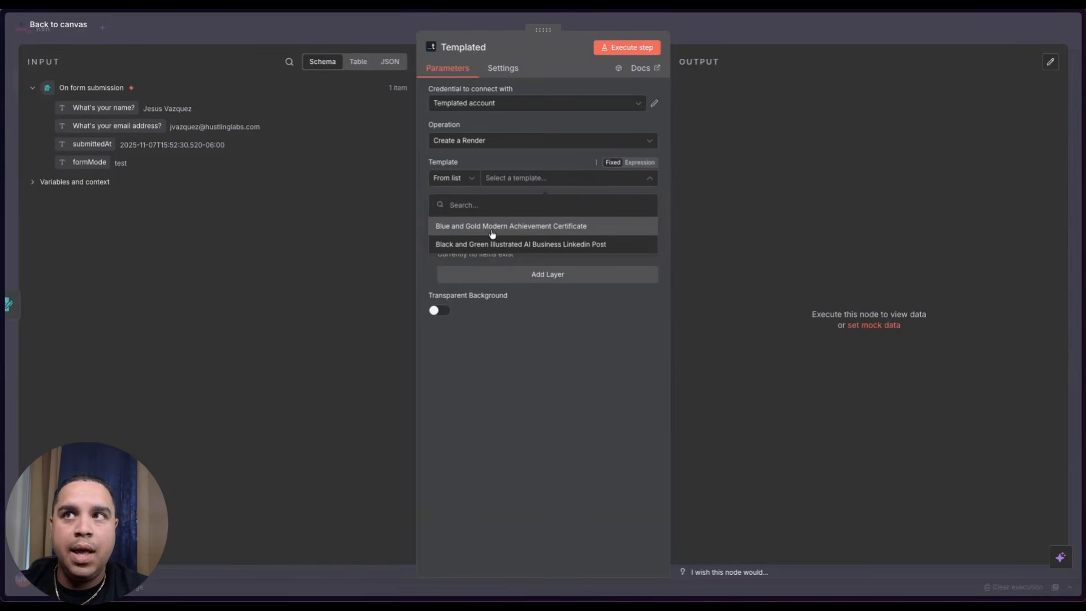
left_click(537, 227)
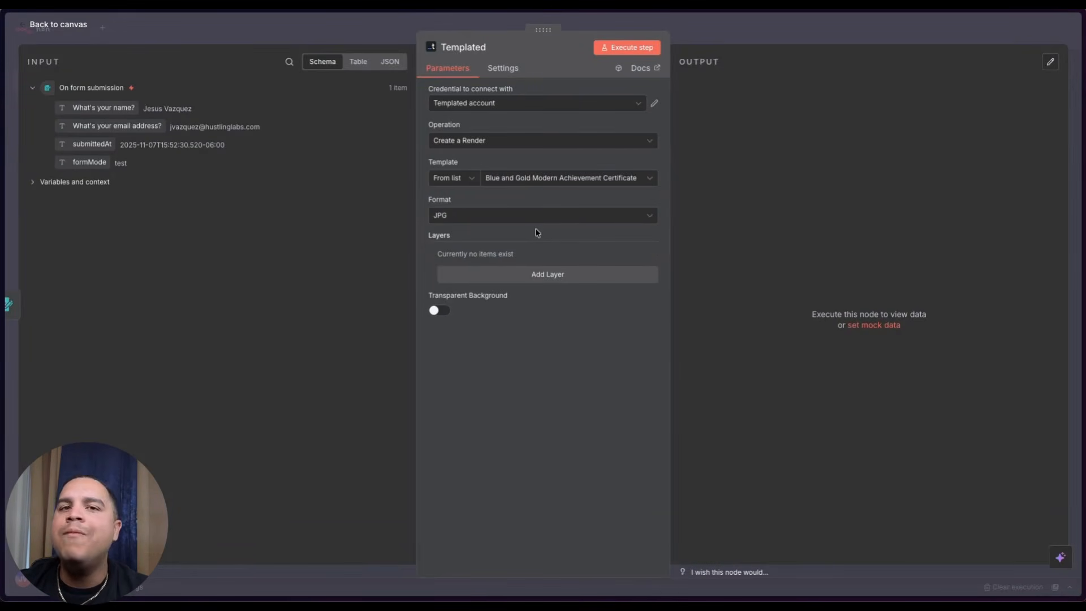
left_click(553, 104)
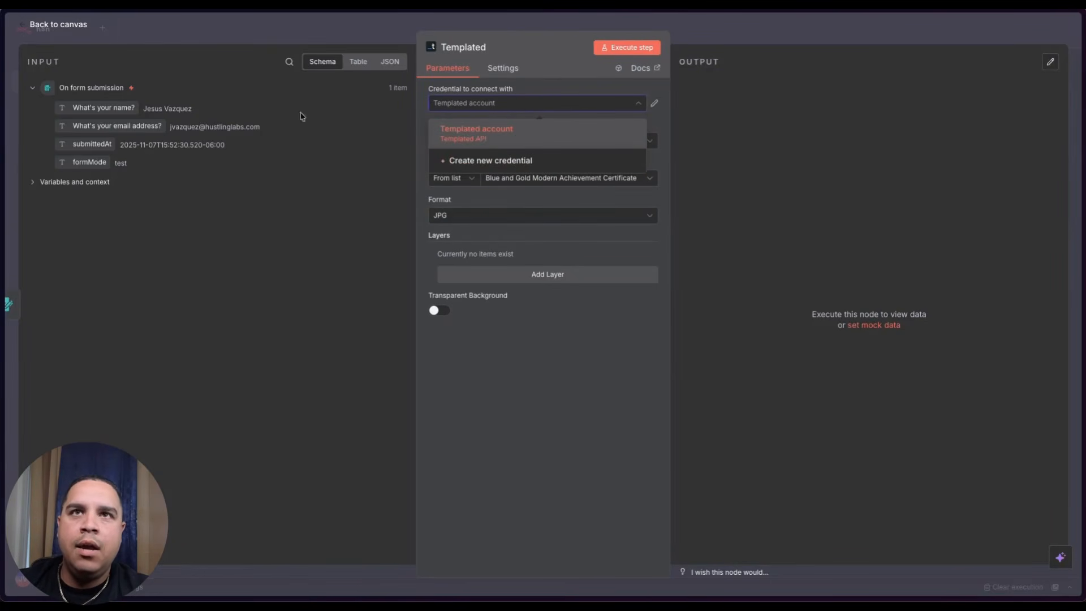
mouse_move(3, 209)
left_click(79, 284)
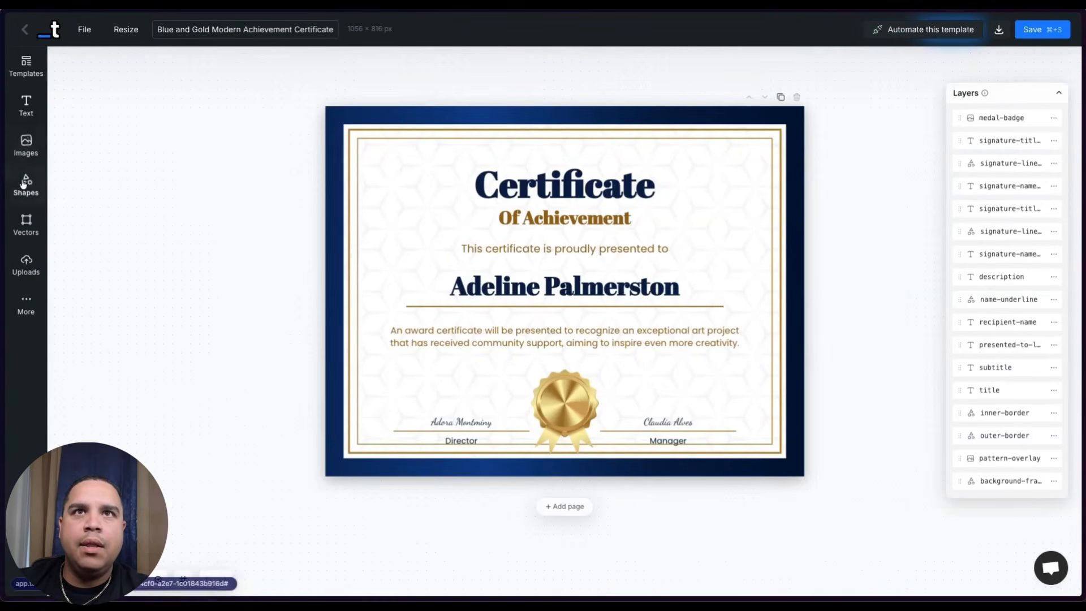
- Leave the certificate editor and open Templated's API integration page
left_click(20, 20)
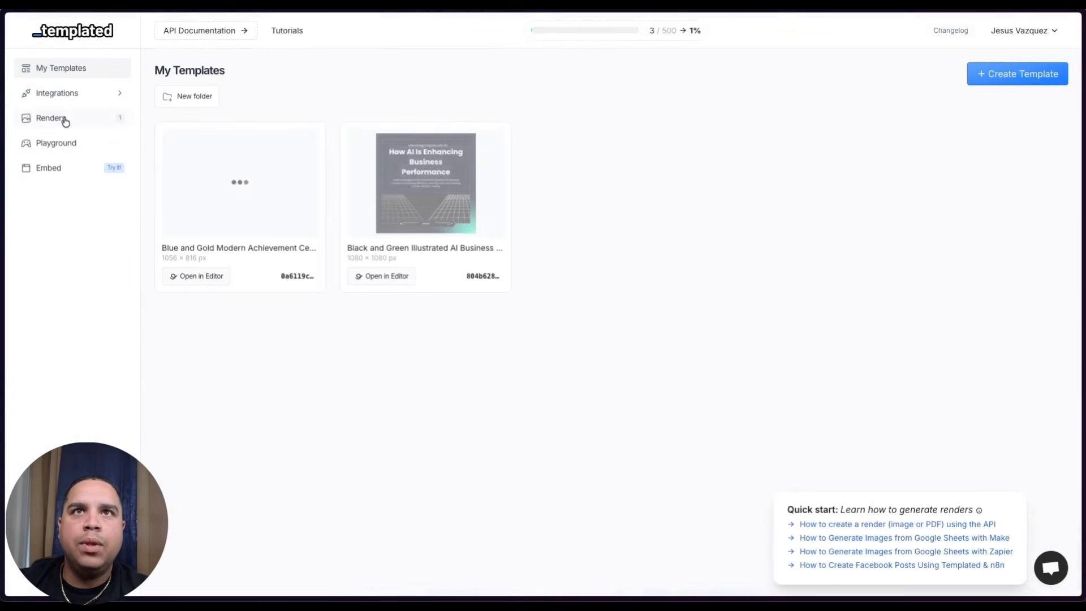
left_click(64, 95)
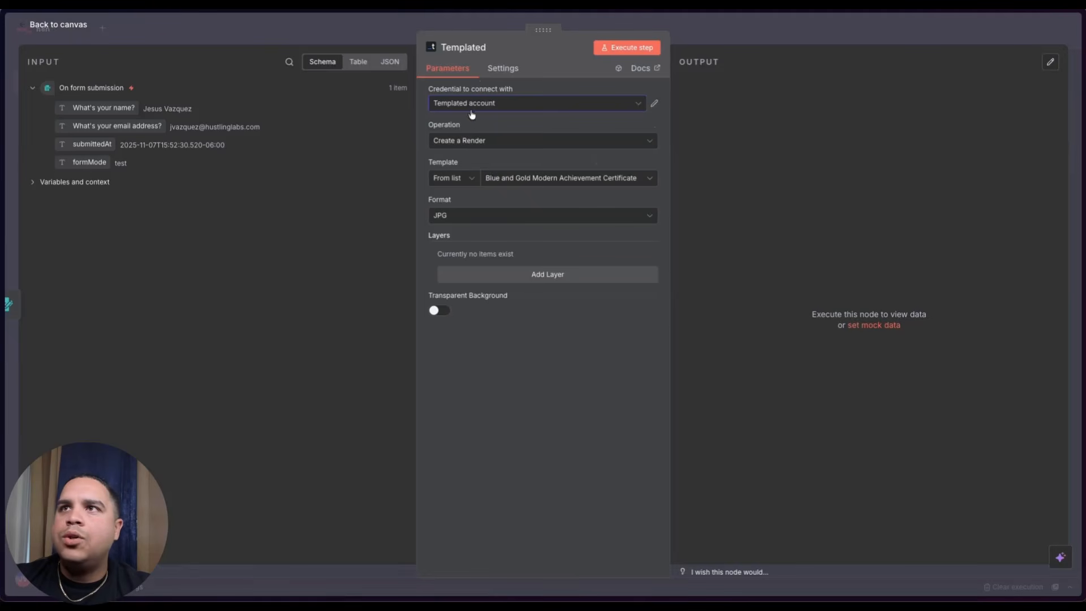
- Keep the certificate template, set the render format to PDF, and add an empty layer
left_click(586, 180)
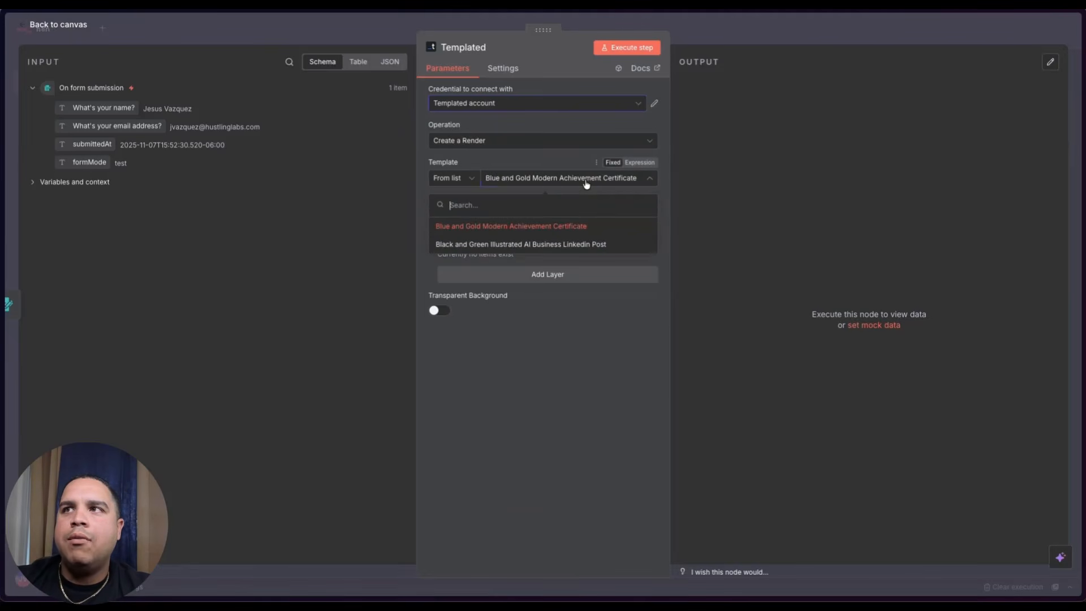
left_click(525, 159)
left_click(457, 221)
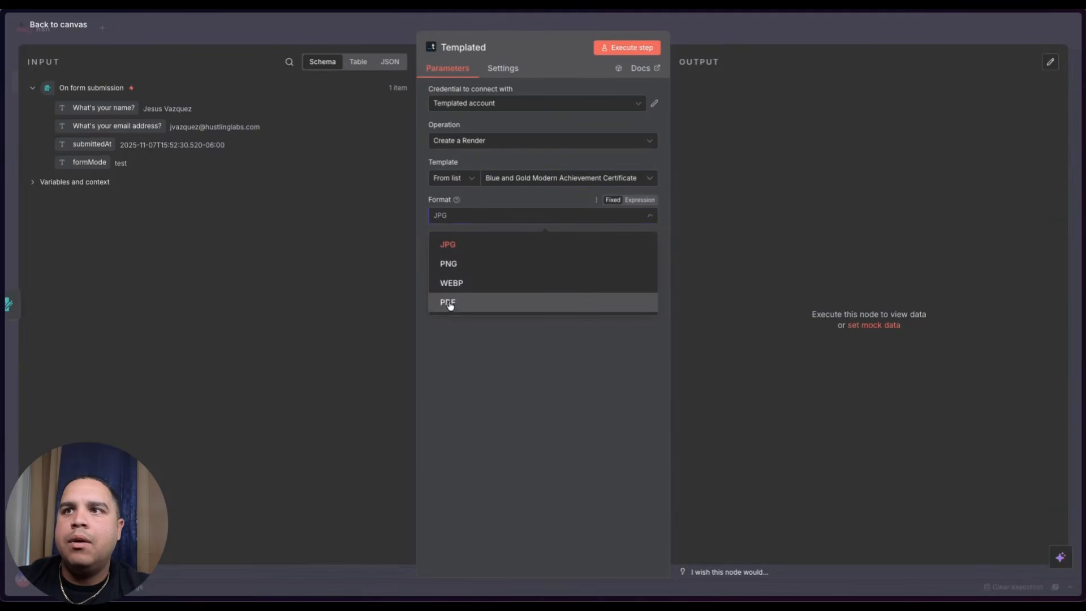
left_click(449, 301)
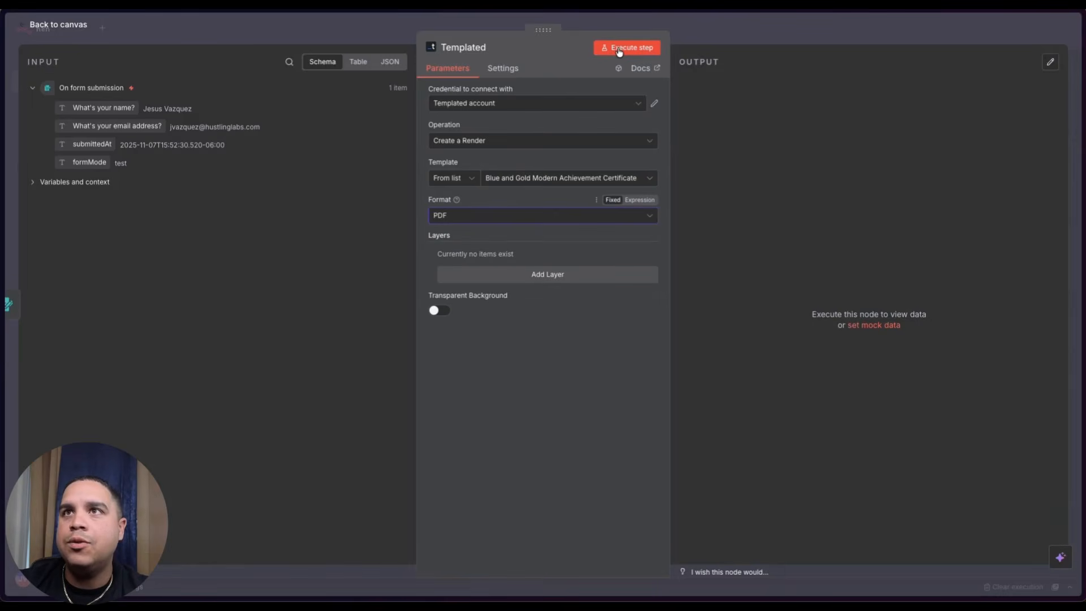
left_click(521, 276)
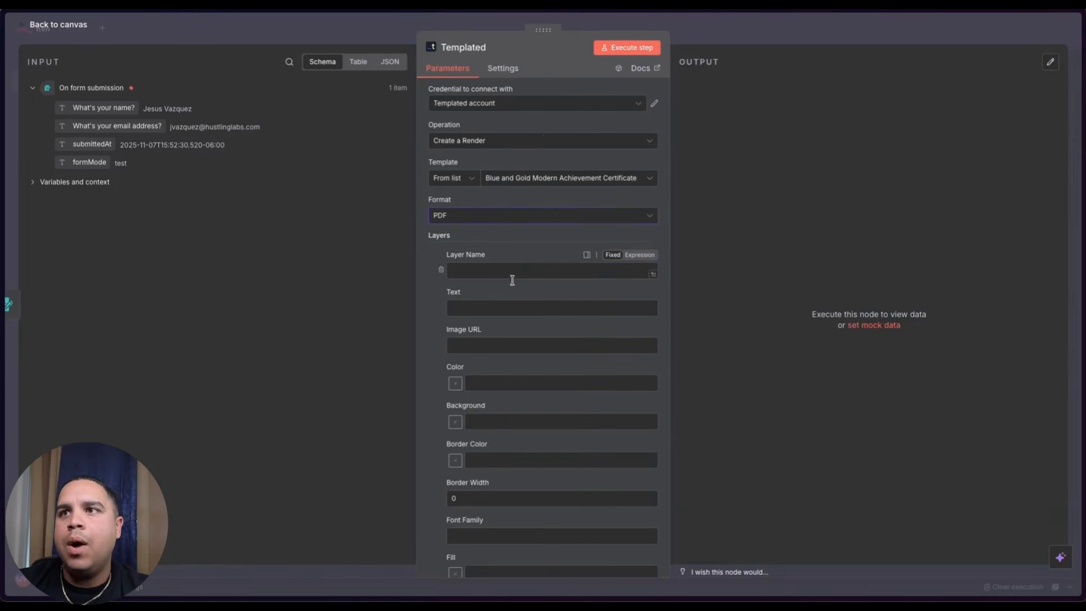
- Open the certificate template from My Templates in the Templated editor
mouse_move(3, 142)
left_click(60, 293)
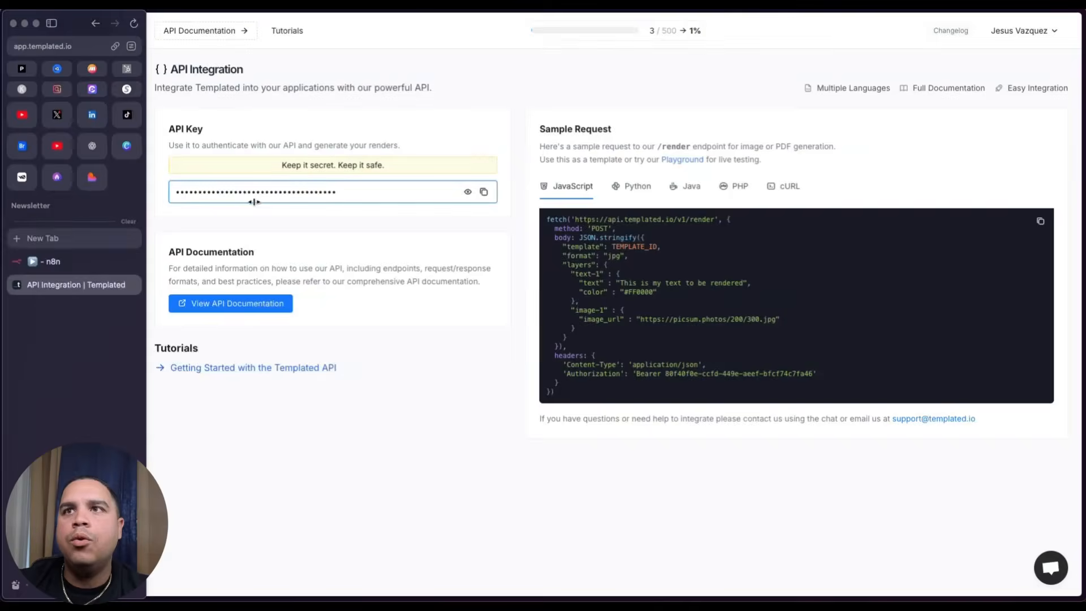
left_click(68, 73)
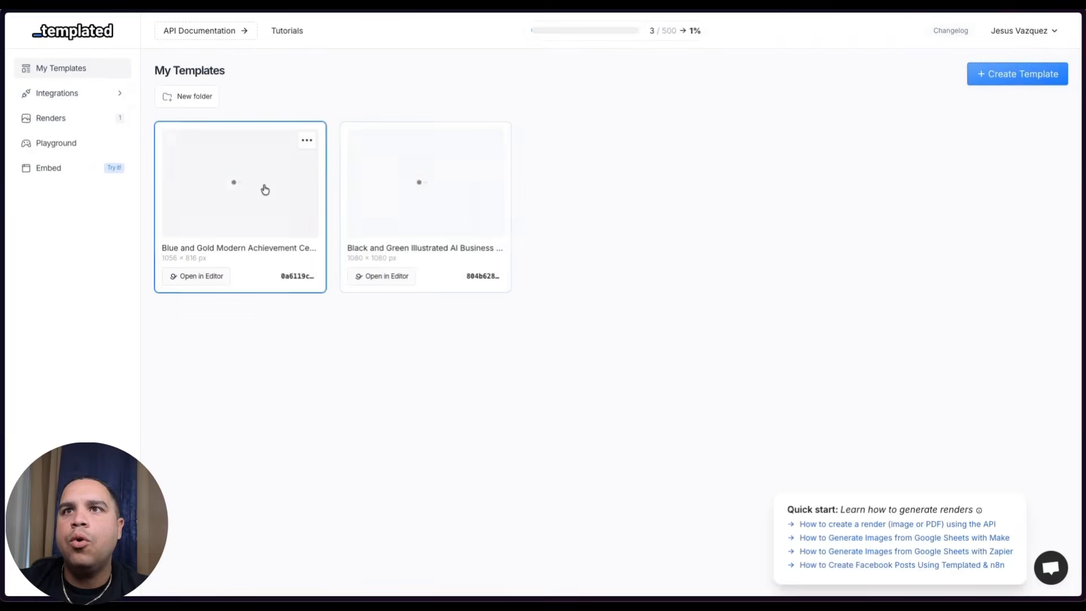
left_click(223, 185)
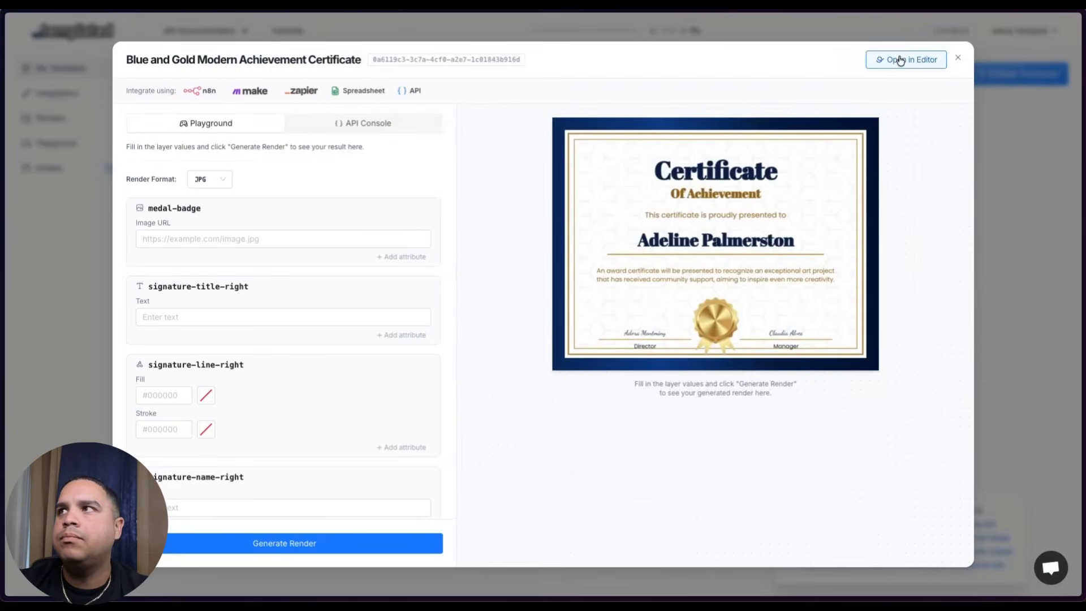
left_click(903, 59)
- Copy the recipient-name layer's name and use it for the n8n render layer
left_click(1008, 324)
double_click(1008, 323)
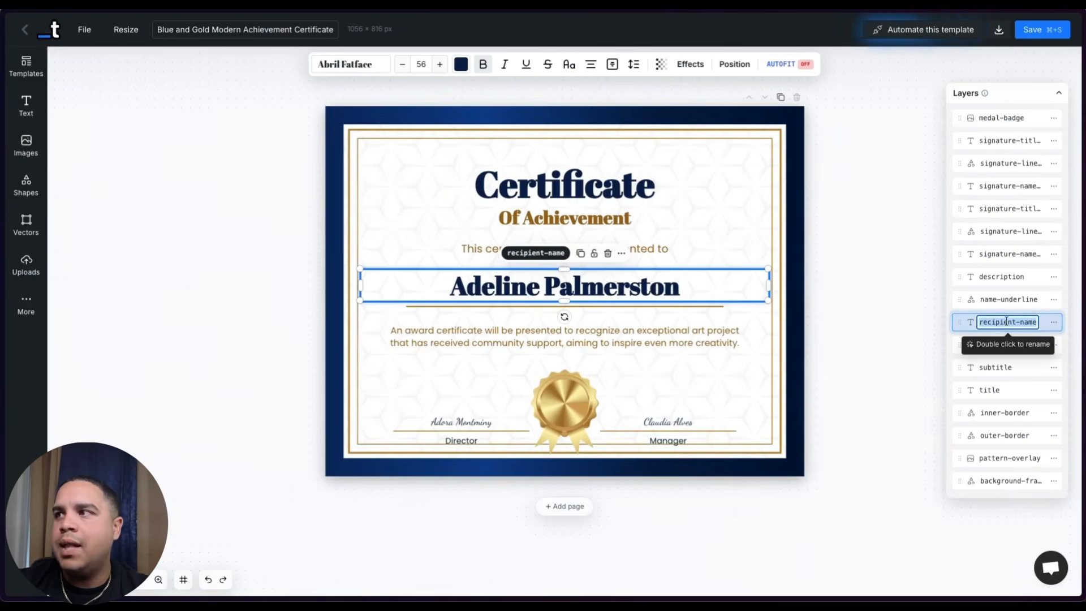
left_click(308, 295)
mouse_move(5, 249)
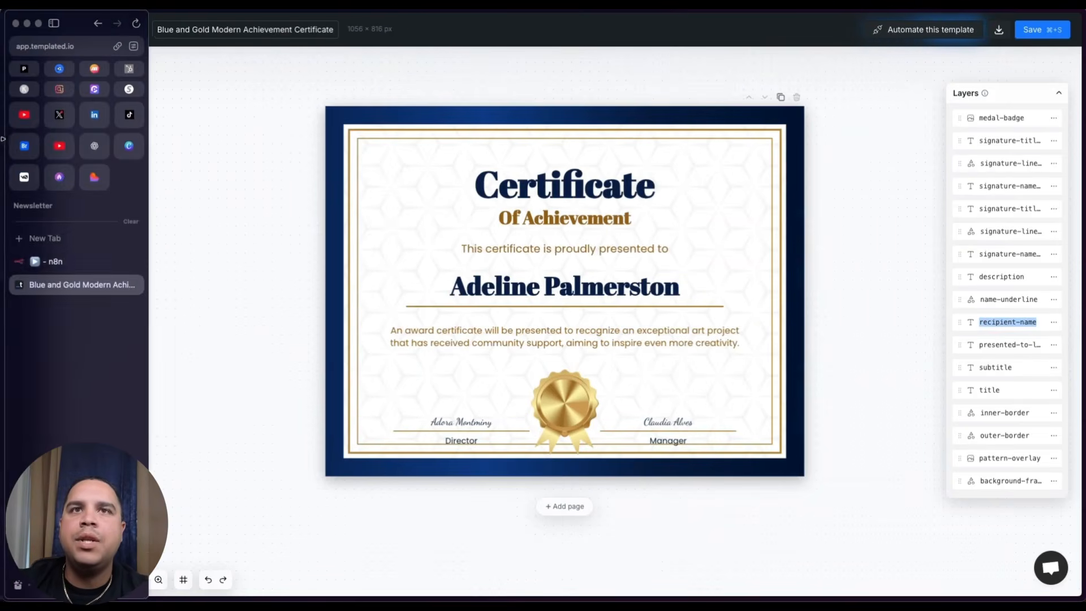
left_click(51, 261)
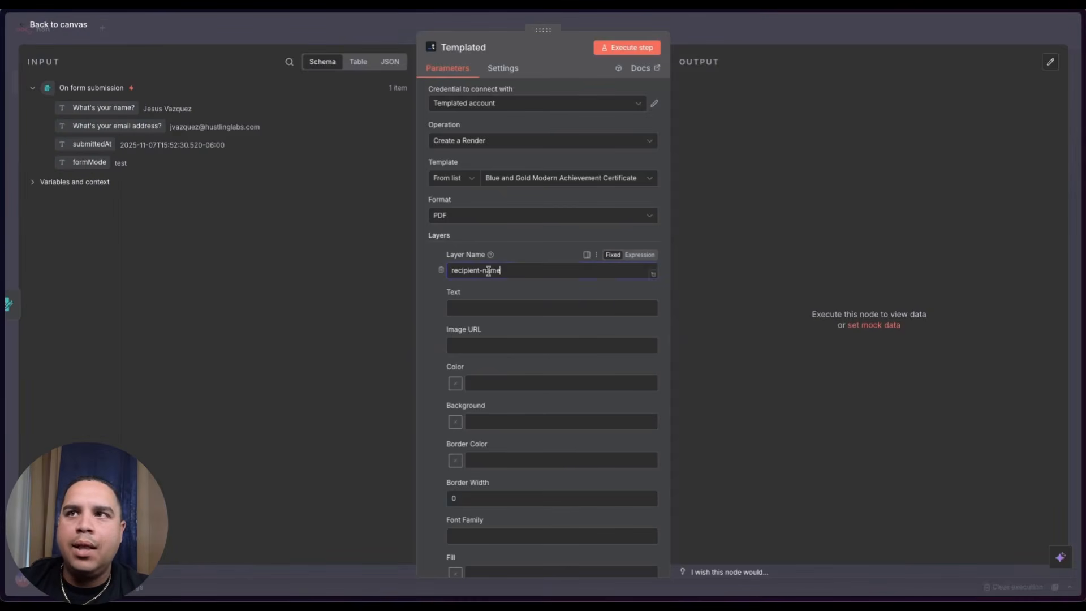
- Map the 'What's your name?' answer into the recipient-name layer's Text field
left_click(470, 306)
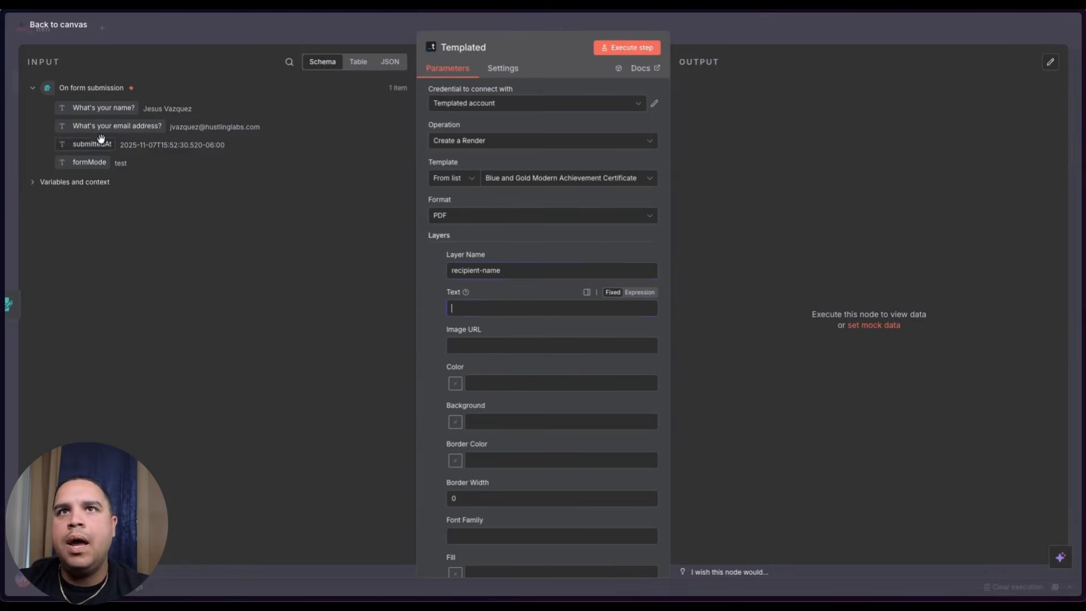
left_click_drag(95, 109, 484, 314)
left_click(431, 309)
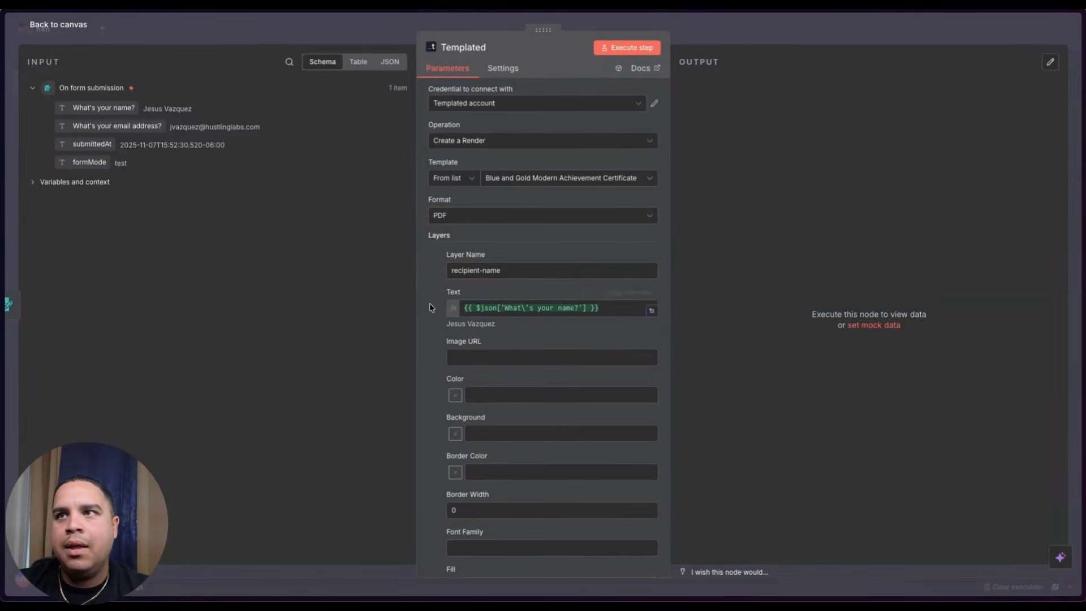
scroll(521, 326, "down", 3)
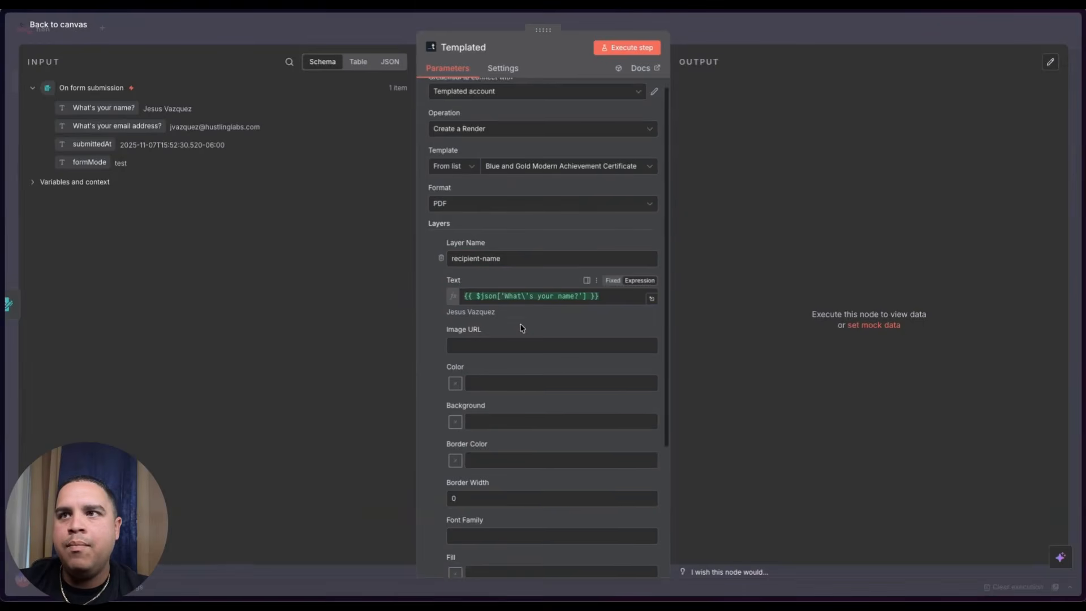
scroll(521, 326, "down", 1)
- Run the Templated step and copy the rendered PDF URL into a new tab
left_click(625, 48)
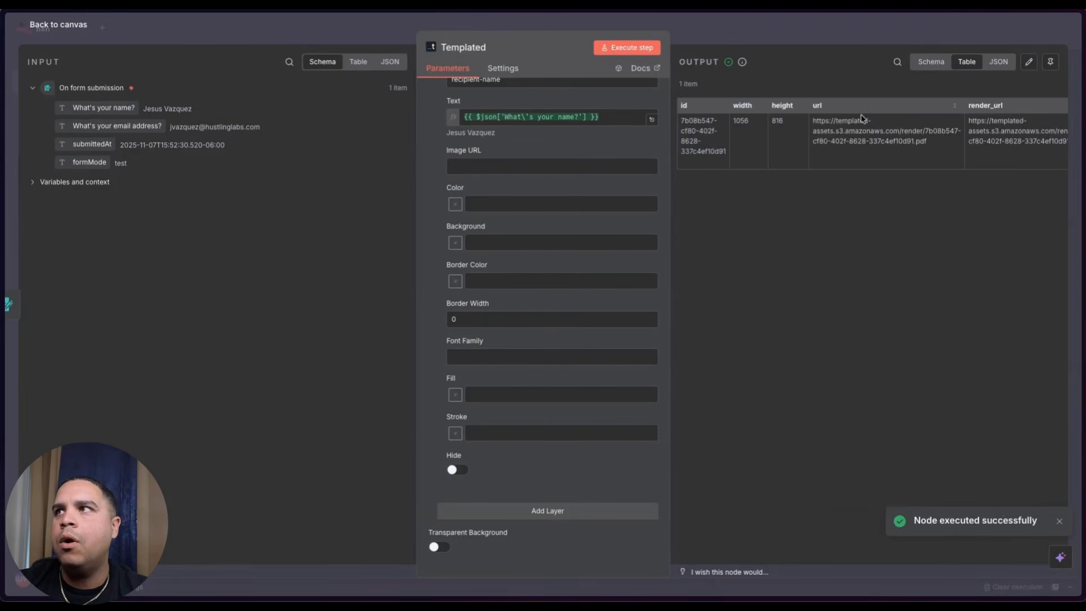
triple_click(871, 130)
key("super+c")
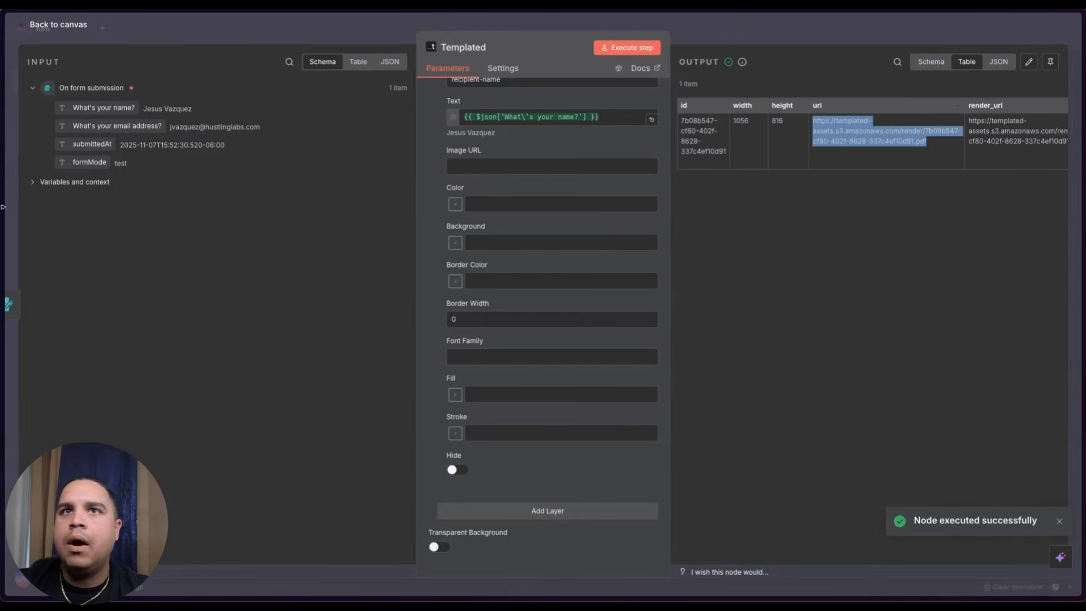
mouse_move(3, 211)
left_click(42, 238)
- Load the rendered certificate PDF link in Arc, then return to the n8n workflow canvas
key("super+v")
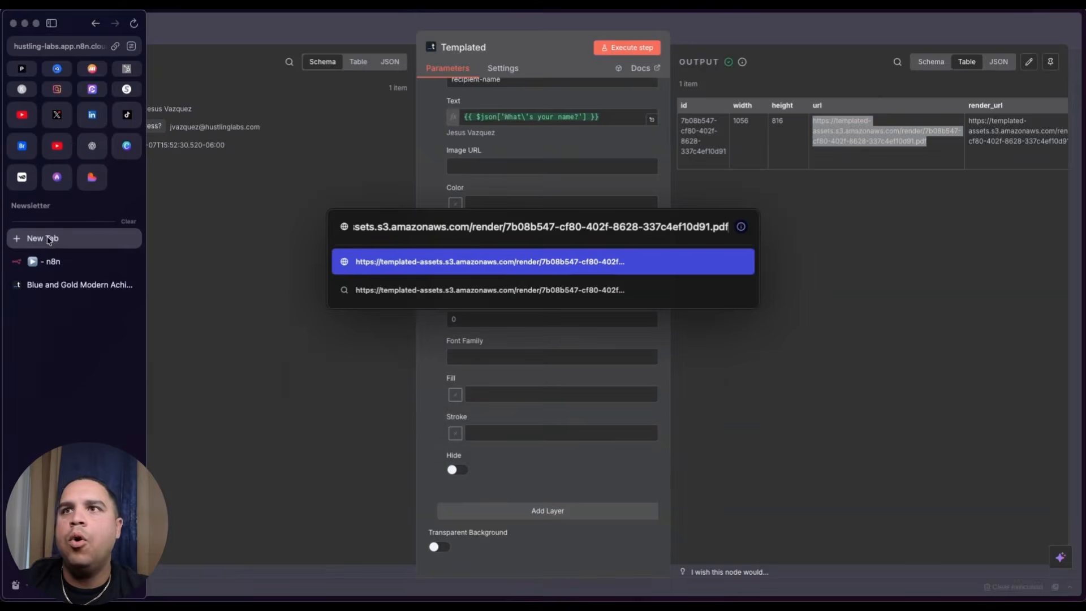
key("Return")
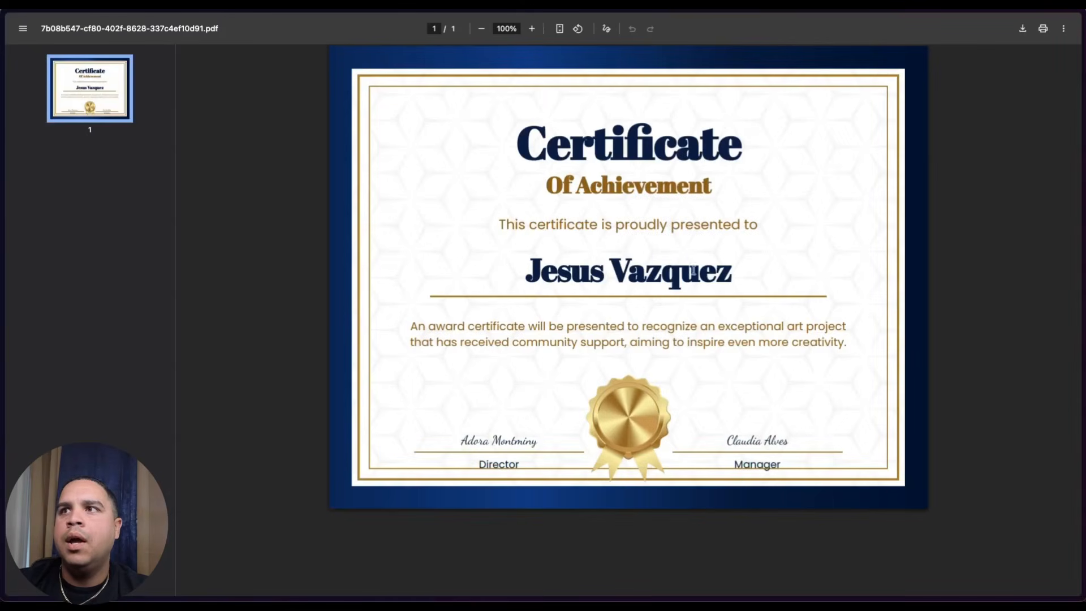
mouse_move(3, 226)
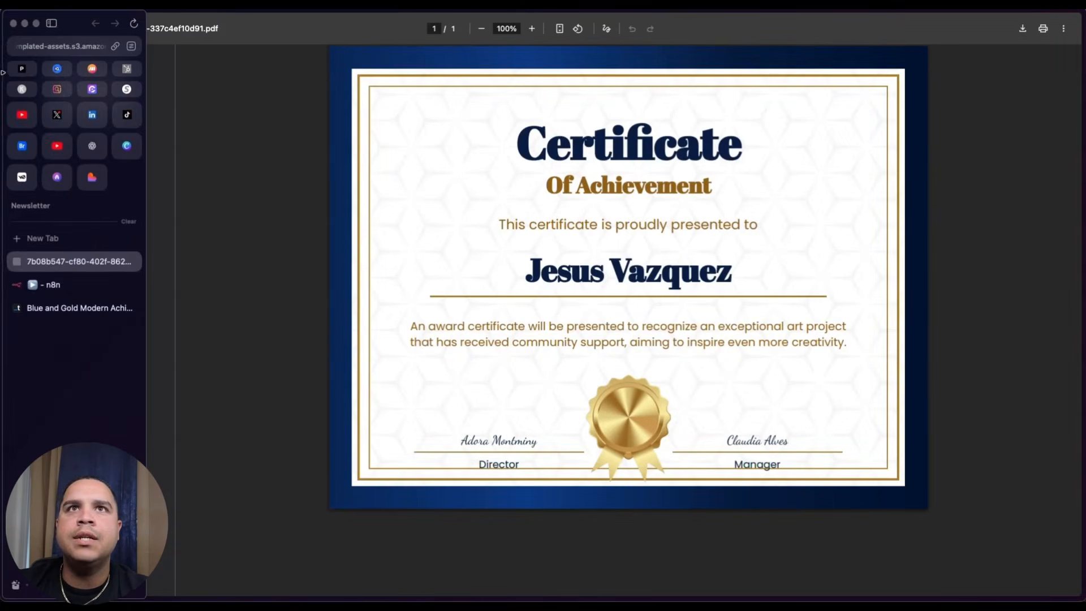
left_click(33, 285)
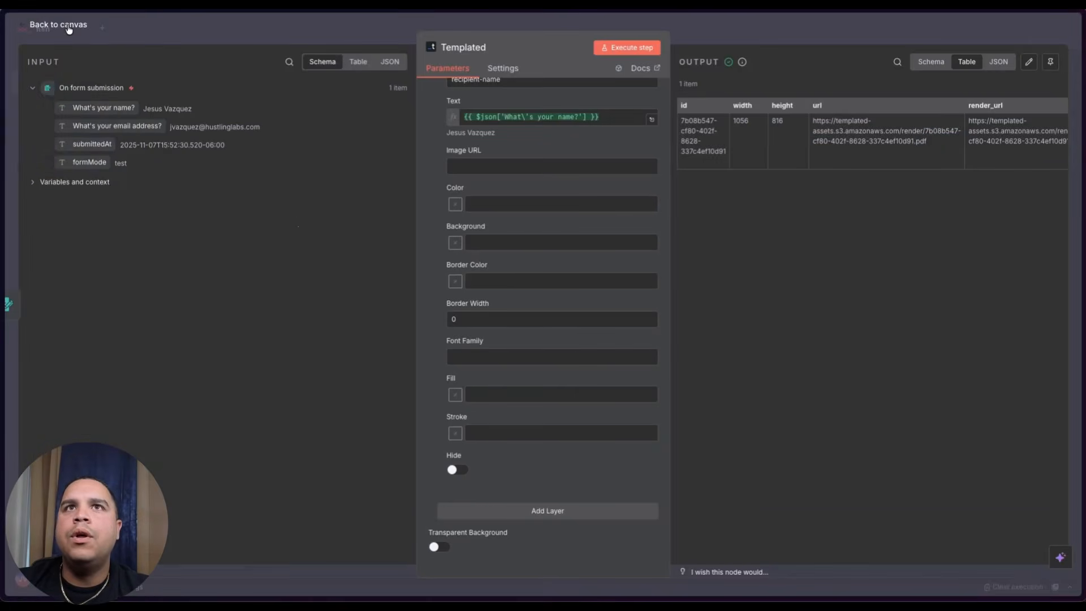
left_click(69, 29)
- Save and activate My workflow 2, and launch the form trigger's test form
left_click(903, 31)
left_click(814, 32)
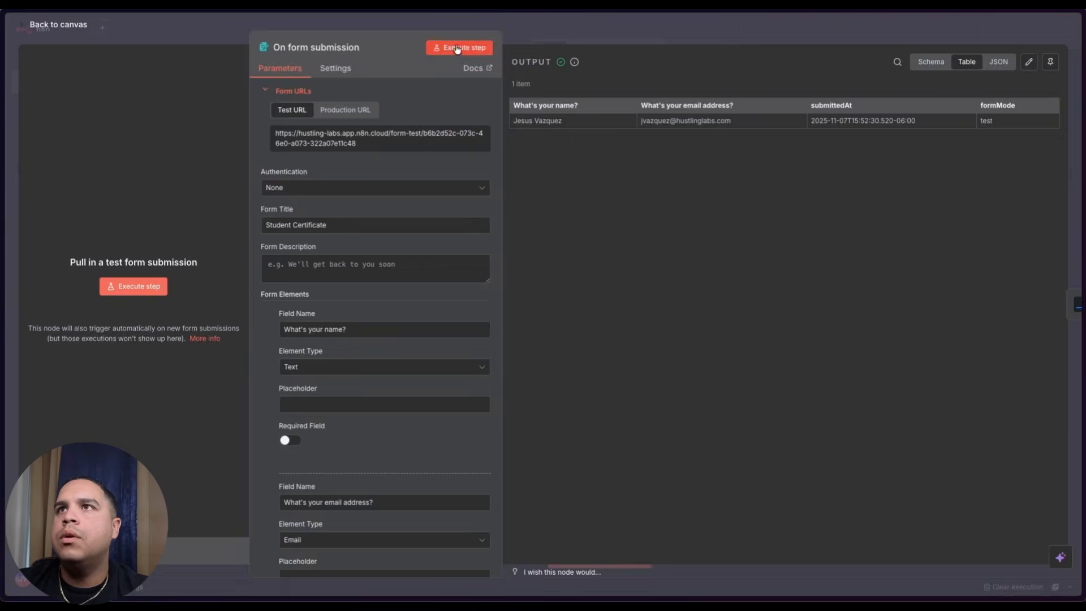
left_click(457, 50)
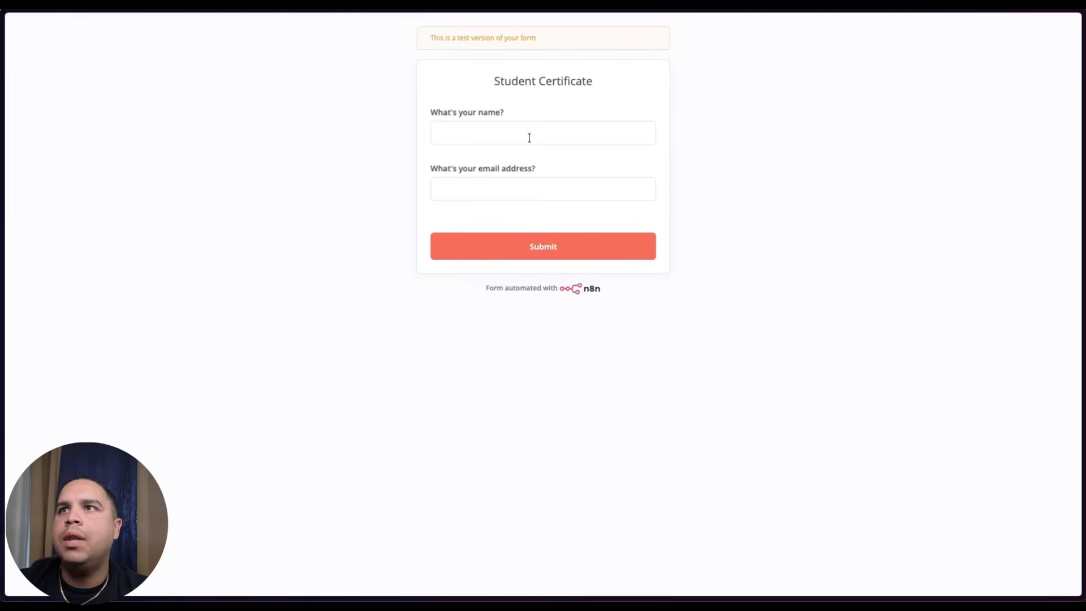
- Submit the Student Certificate form with the student's name and a saved email, then return to n8n
left_click(529, 130)
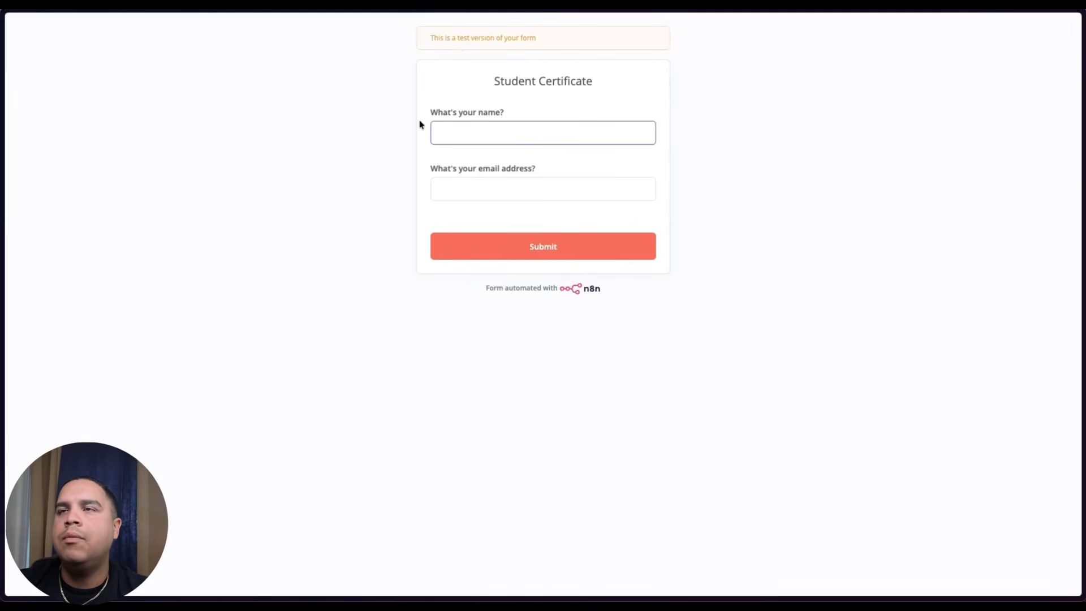
type("Babe Ruth")
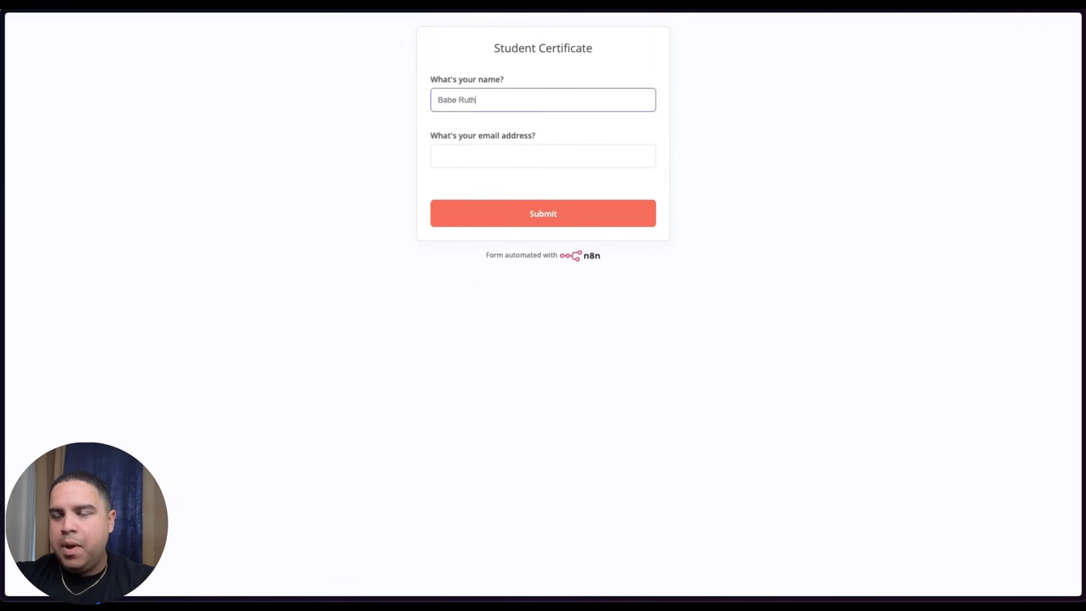
left_click(438, 156)
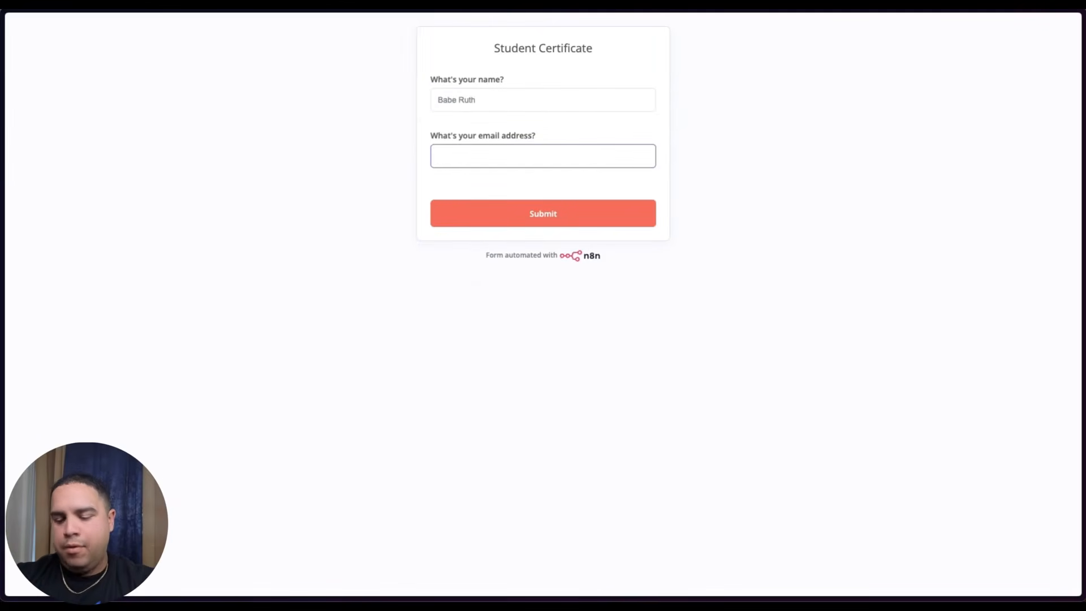
left_click(492, 153)
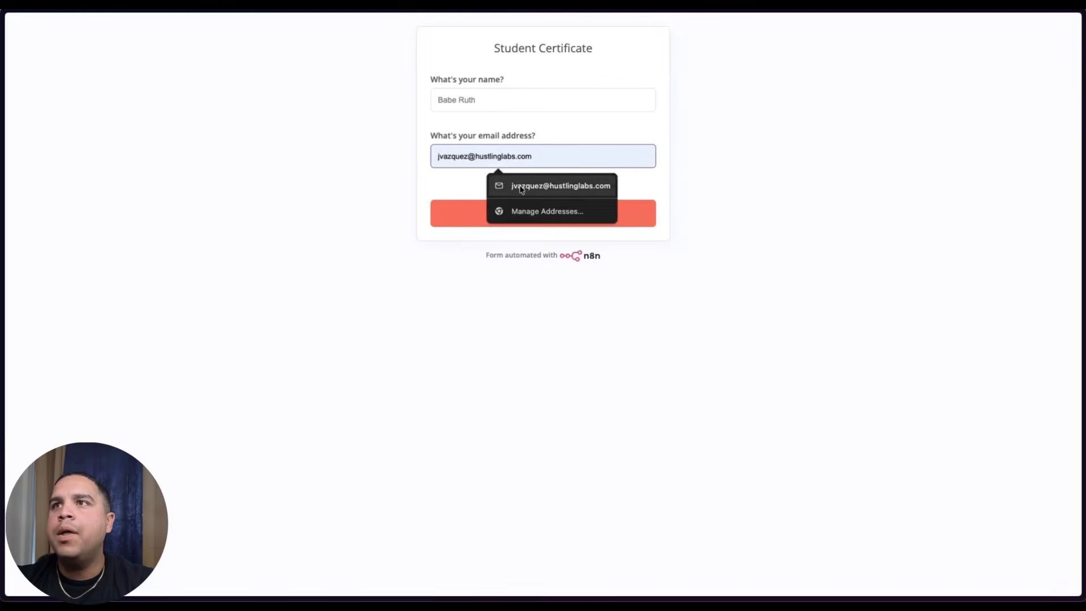
left_click(498, 184)
left_click(544, 218)
mouse_move(5, 305)
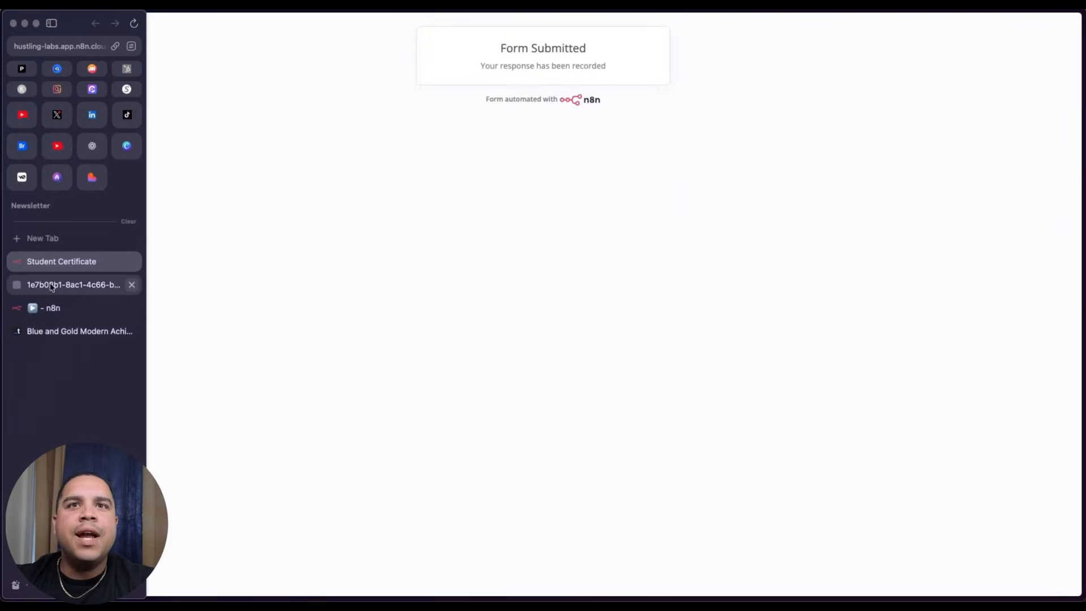
left_click(51, 310)
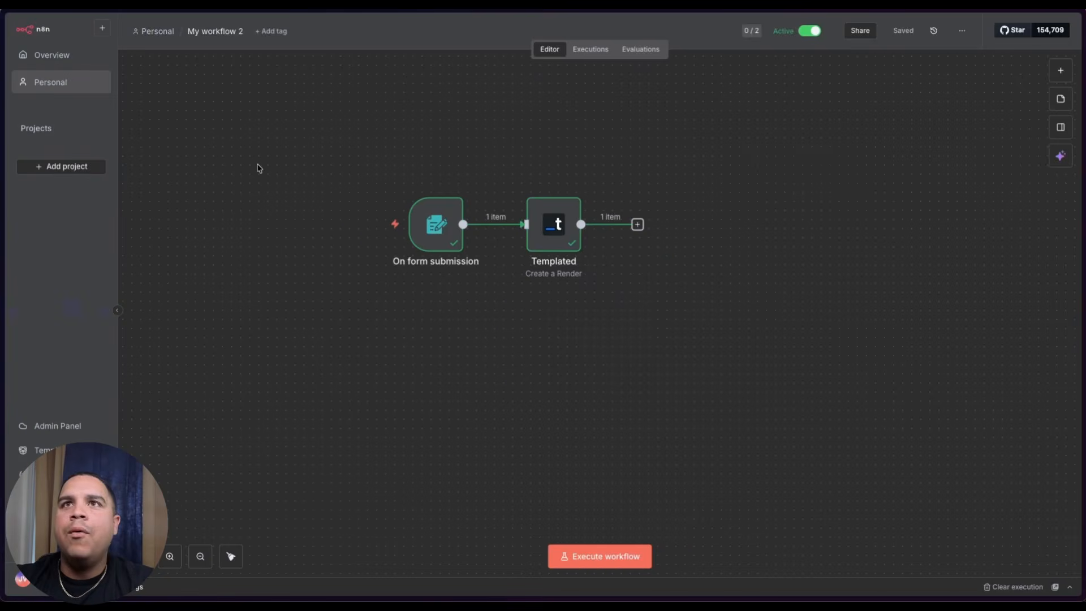
- In Executions, open the 15:57:28 run and select its rendered PDF url
left_click(598, 54)
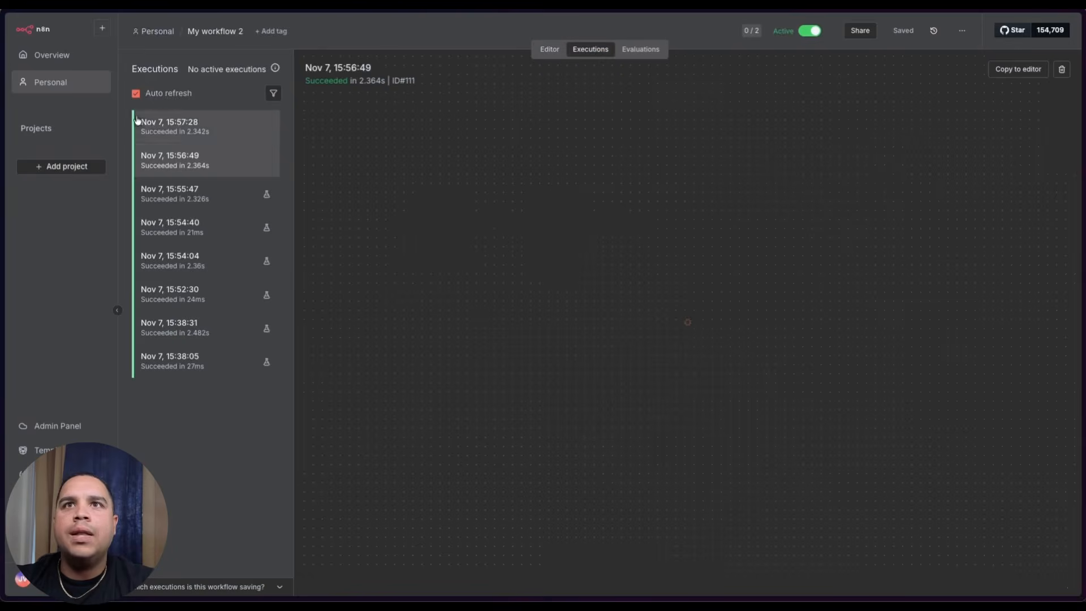
left_click(191, 126)
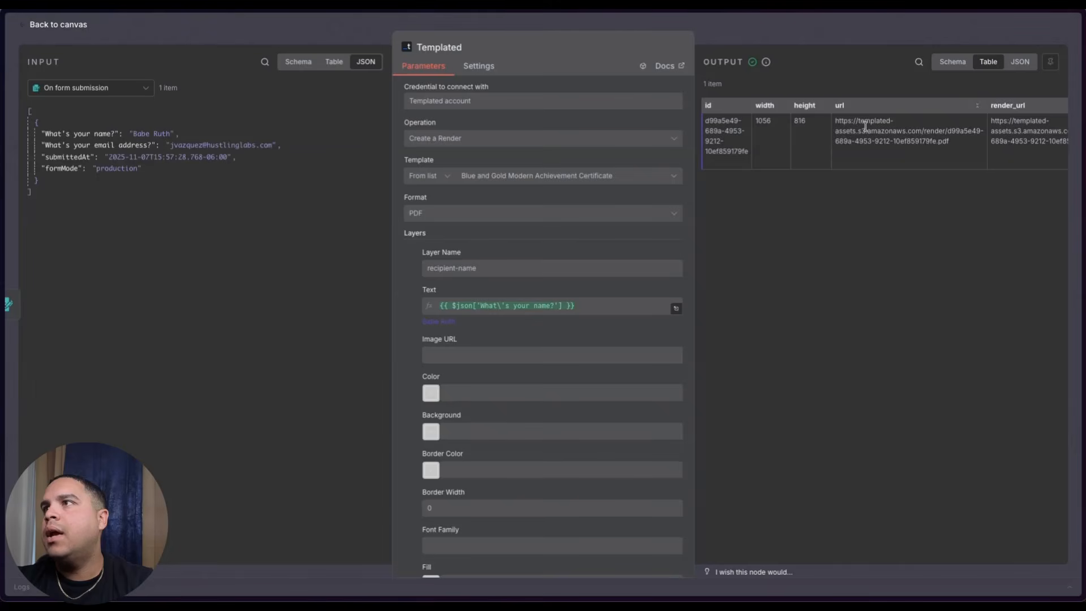
triple_click(865, 126)
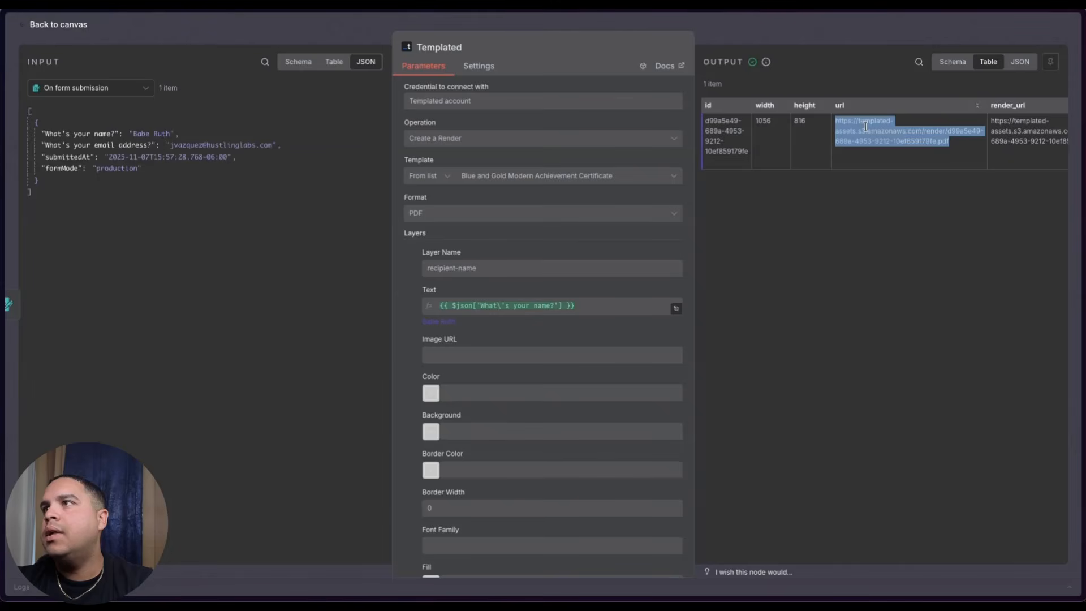
- View the rendered certificate PDF, then return to that run's workflow canvas
mouse_move(2, 272)
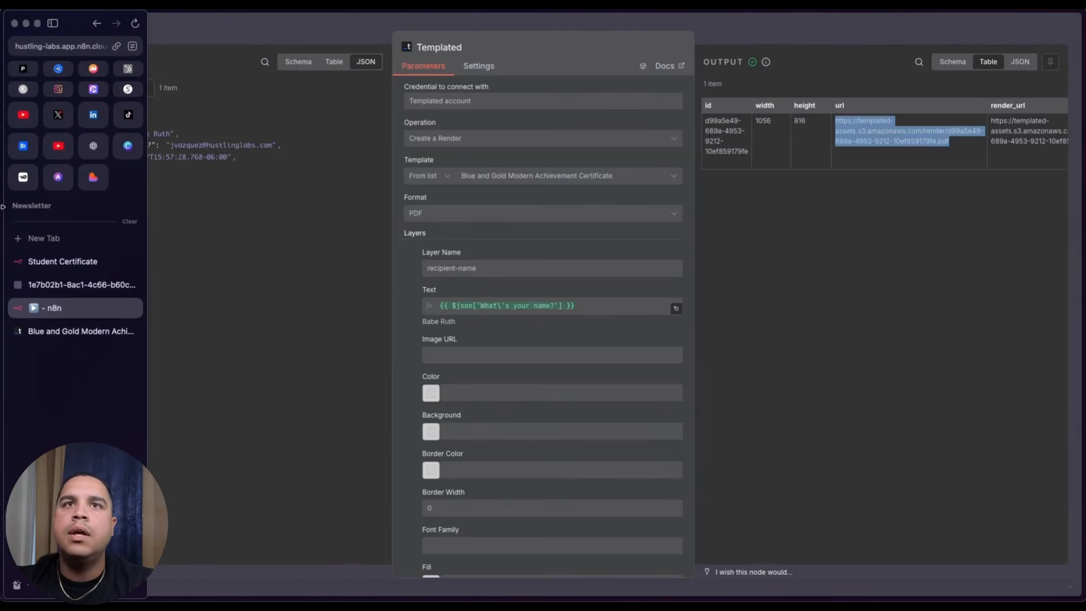
left_click(58, 283)
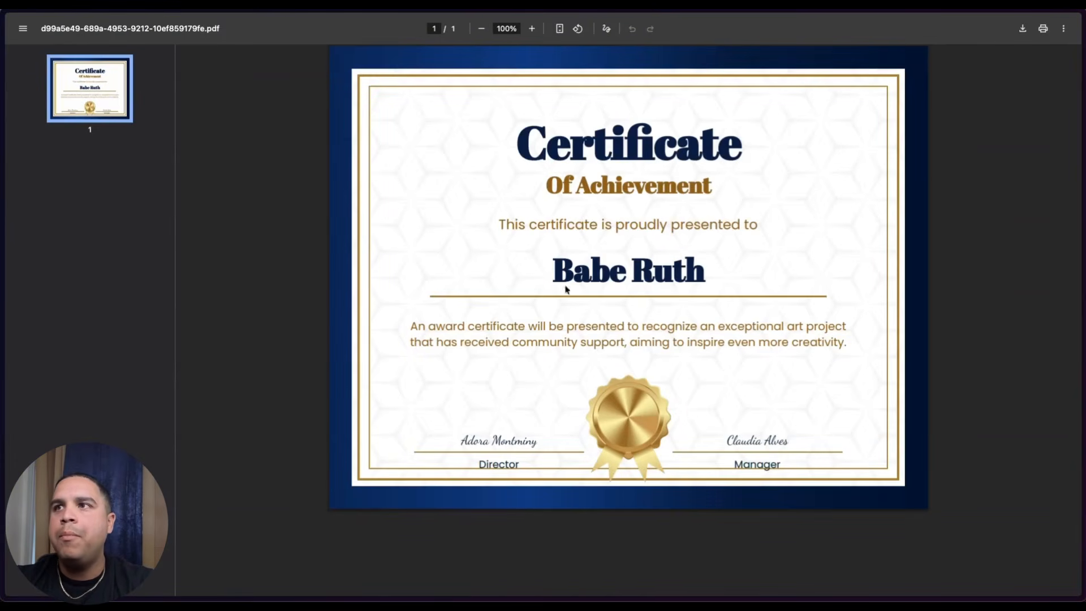
mouse_move(3, 266)
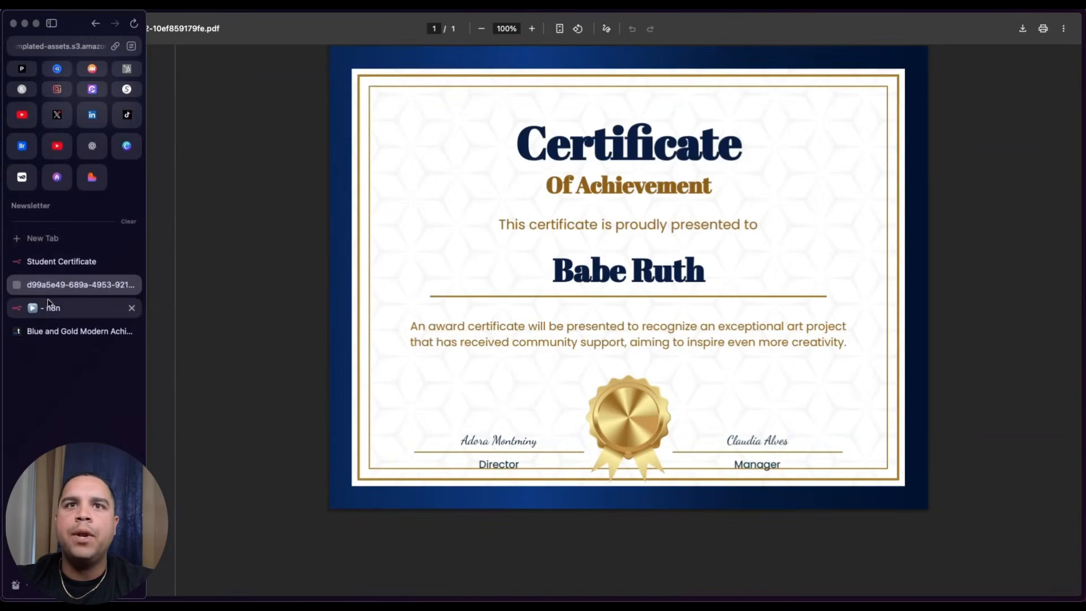
left_click(50, 310)
left_click(64, 26)
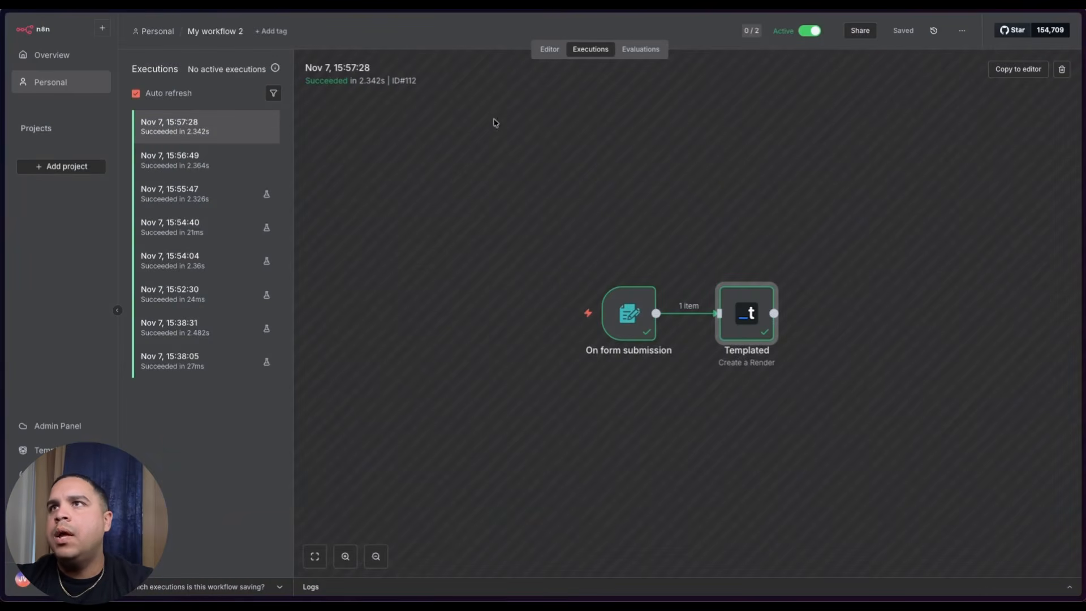
- Switch to the Editor and add a next step after the Templated node
left_click(549, 49)
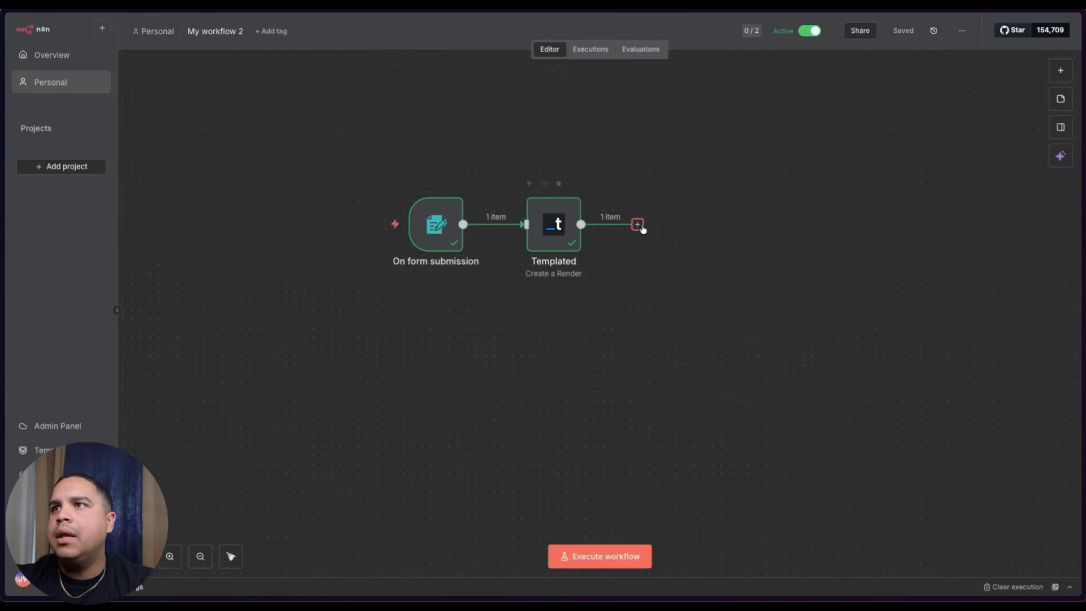
left_click(638, 225)
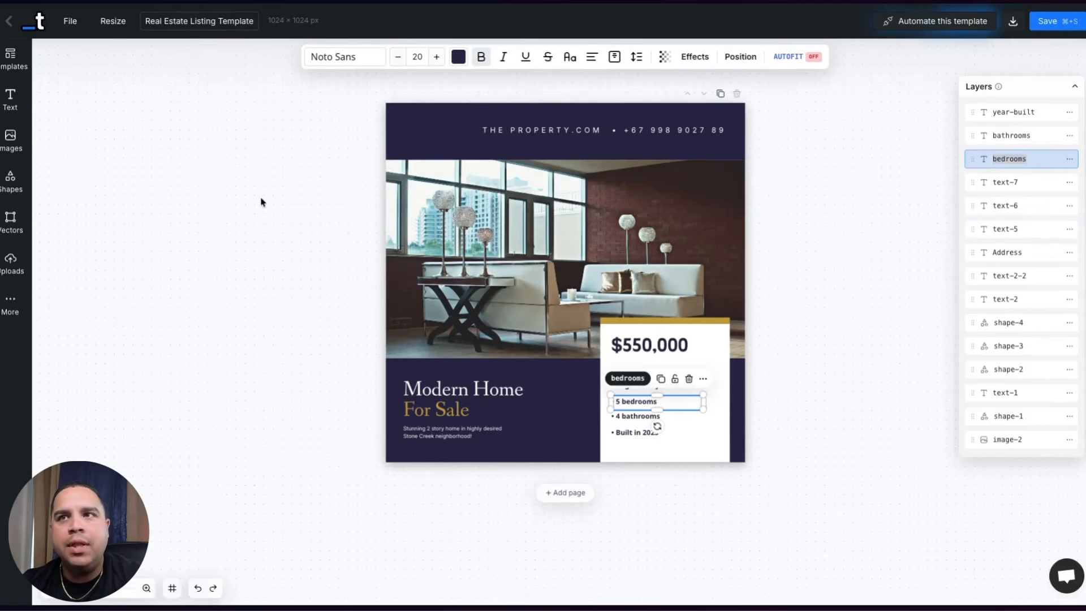
- Confirm the 'bedrooms' layer name in Templated, deselect the text, and switch back to n8n
left_click(335, 338)
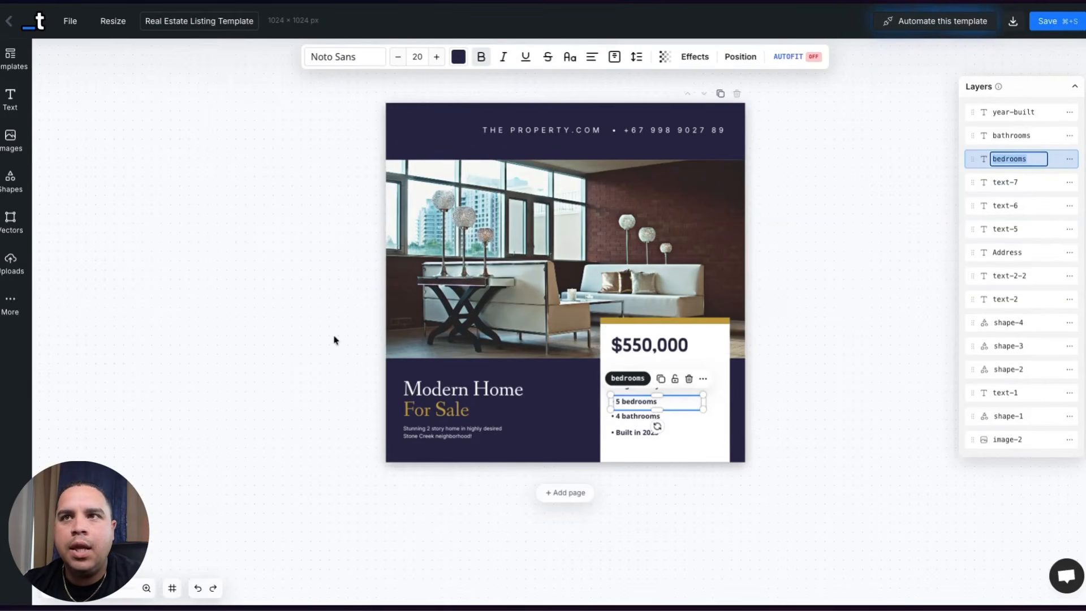
left_click(775, 338)
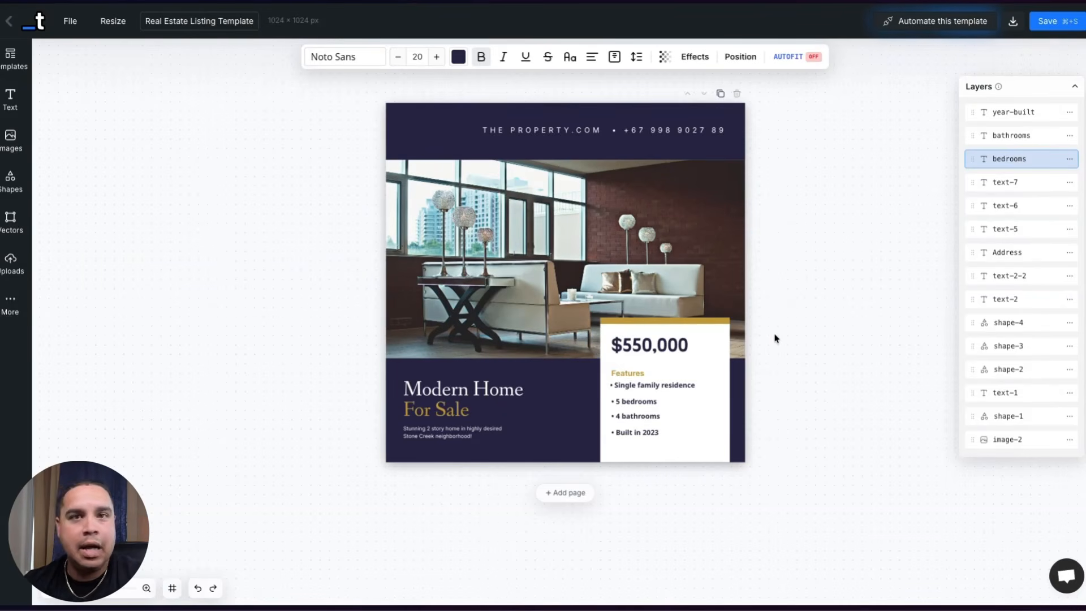
left_click(253, 223)
mouse_move(1, 226)
left_click(57, 260)
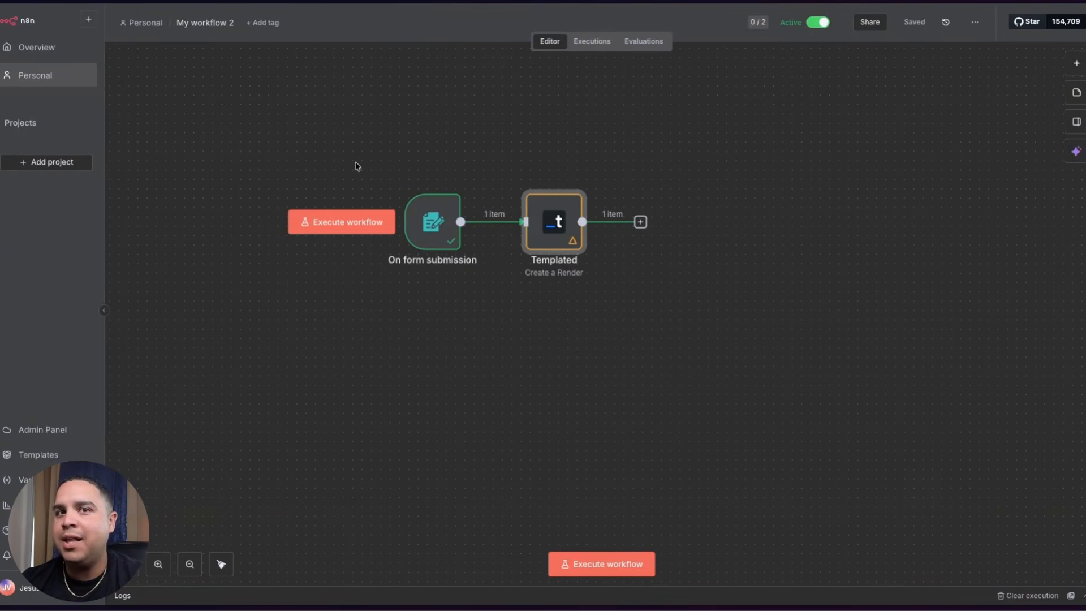
- Open the form trigger's Production URL in a new browser tab to load the live form
double_click(431, 232)
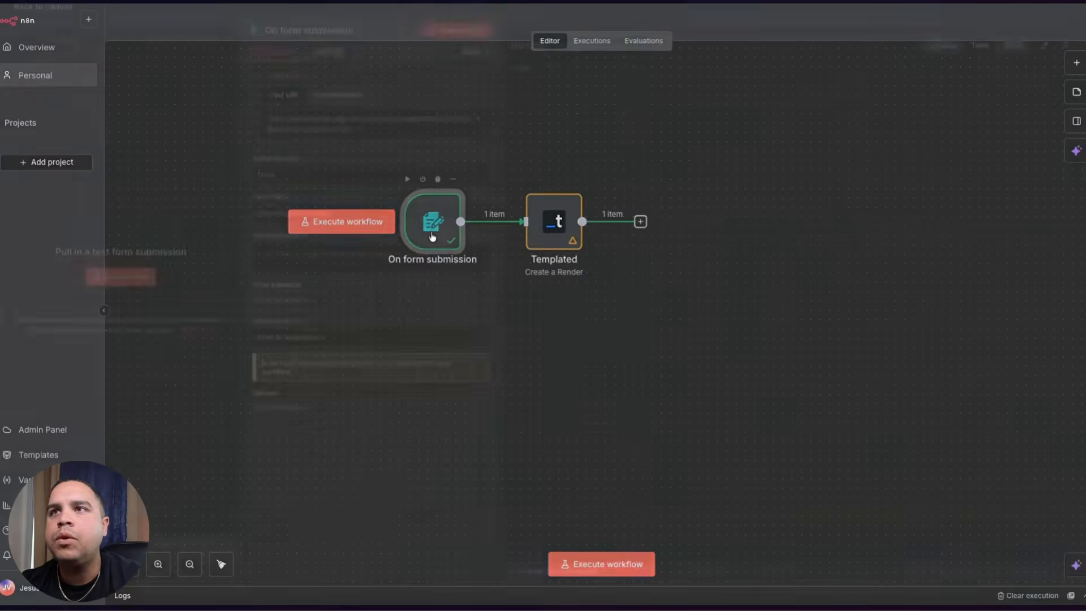
left_click(339, 105)
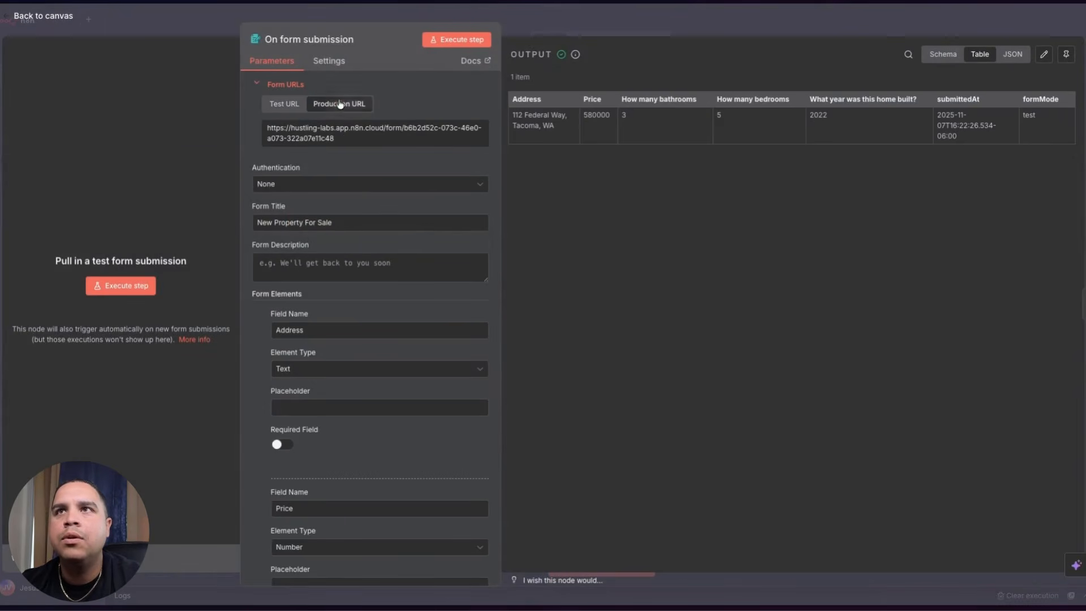
left_click(319, 136)
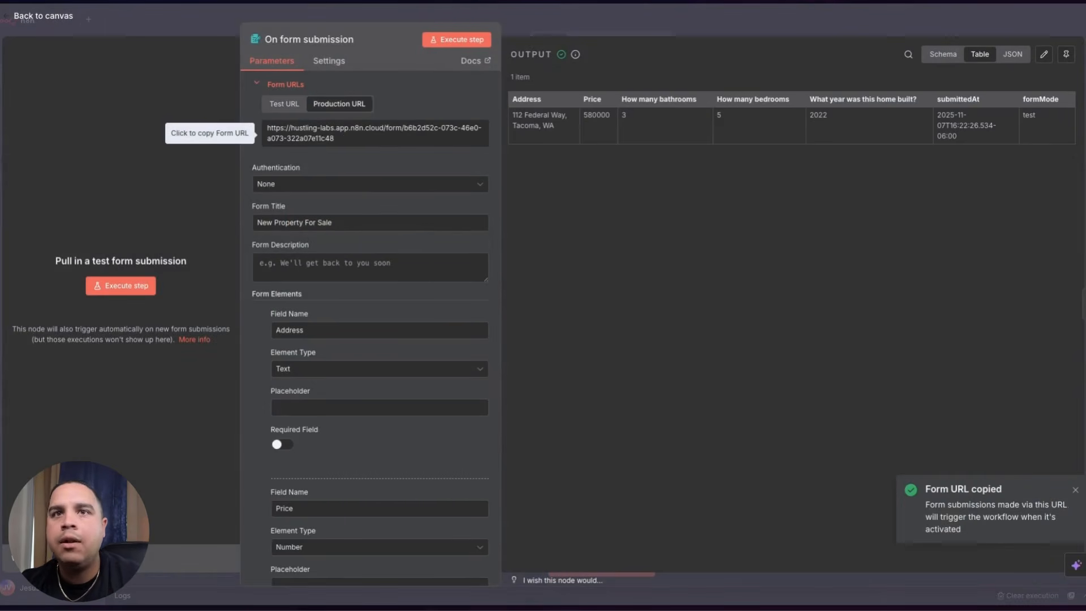
mouse_move(20, 215)
left_click(25, 236)
key("super+v")
key("Return")
- Submit the property form with the address, price 570000, 3 bathrooms, 5 bedrooms and year built
left_click(500, 87)
left_click(466, 161)
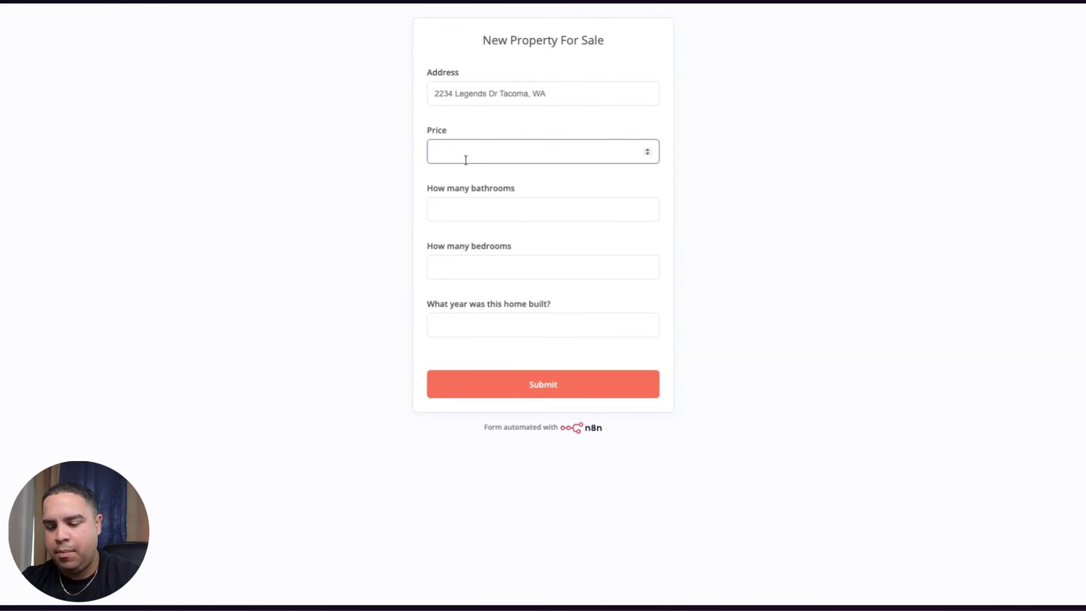
type("570000")
left_click(458, 210)
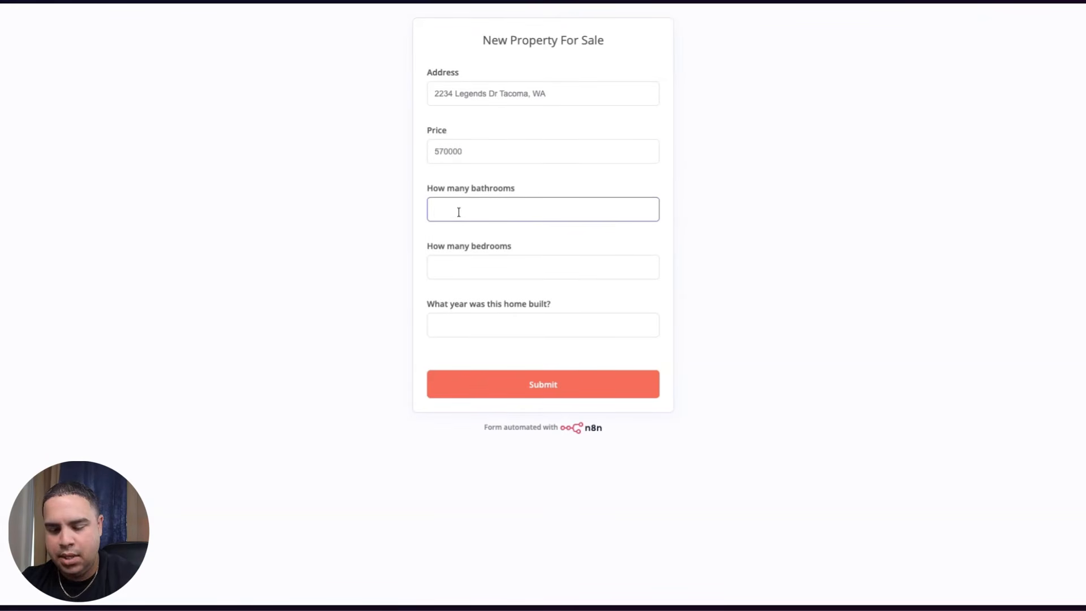
left_click(460, 268)
type("5")
left_click(457, 332)
type("2024")
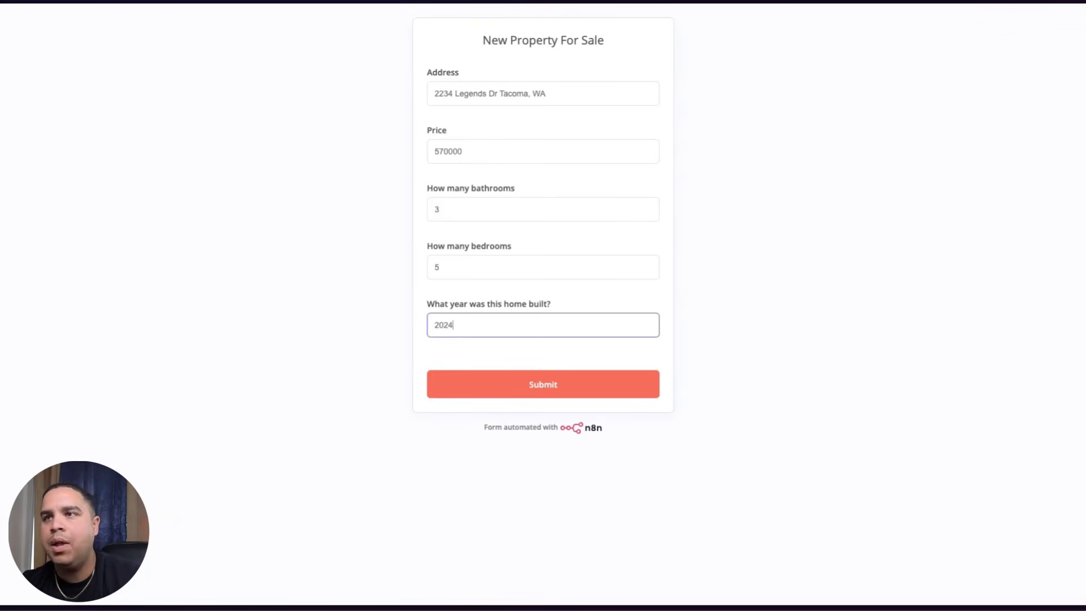
left_click(517, 384)
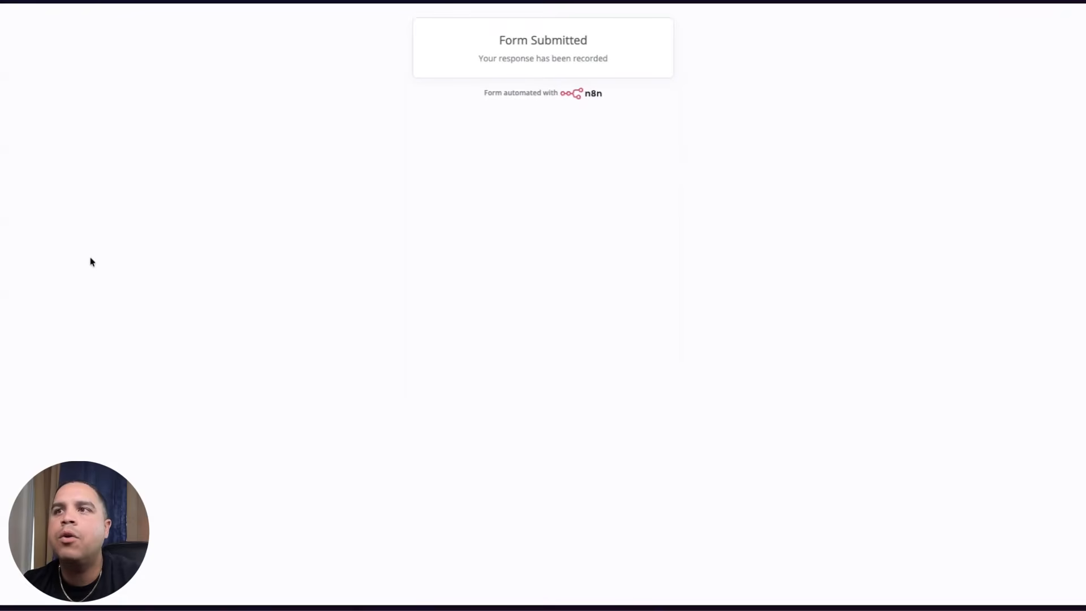
- Return to n8n's canvas and select the 16:29:02 run in Executions
mouse_move(3, 244)
left_click(32, 285)
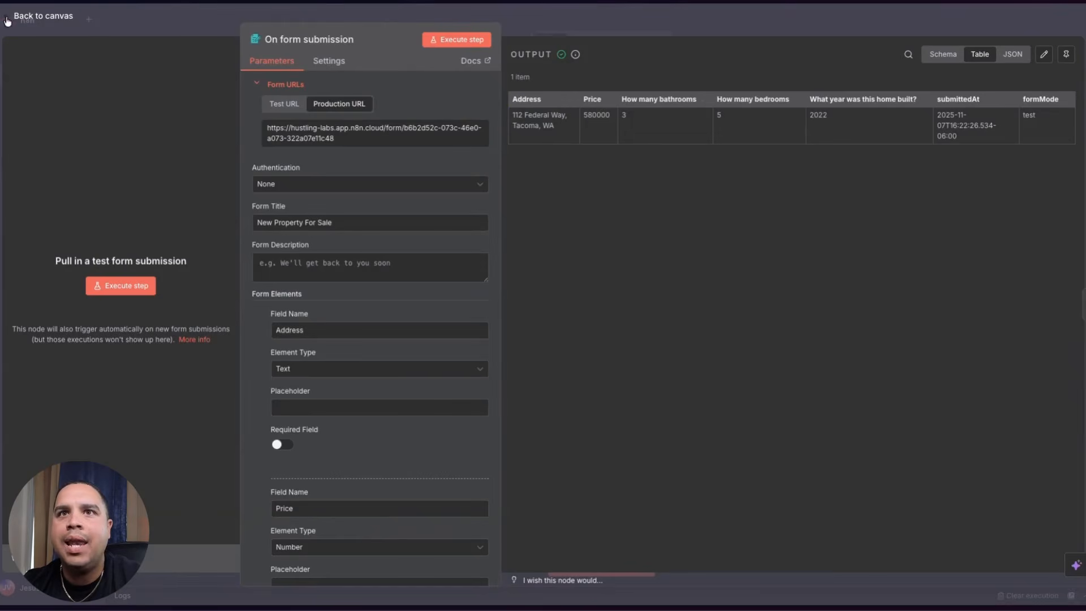
left_click(28, 14)
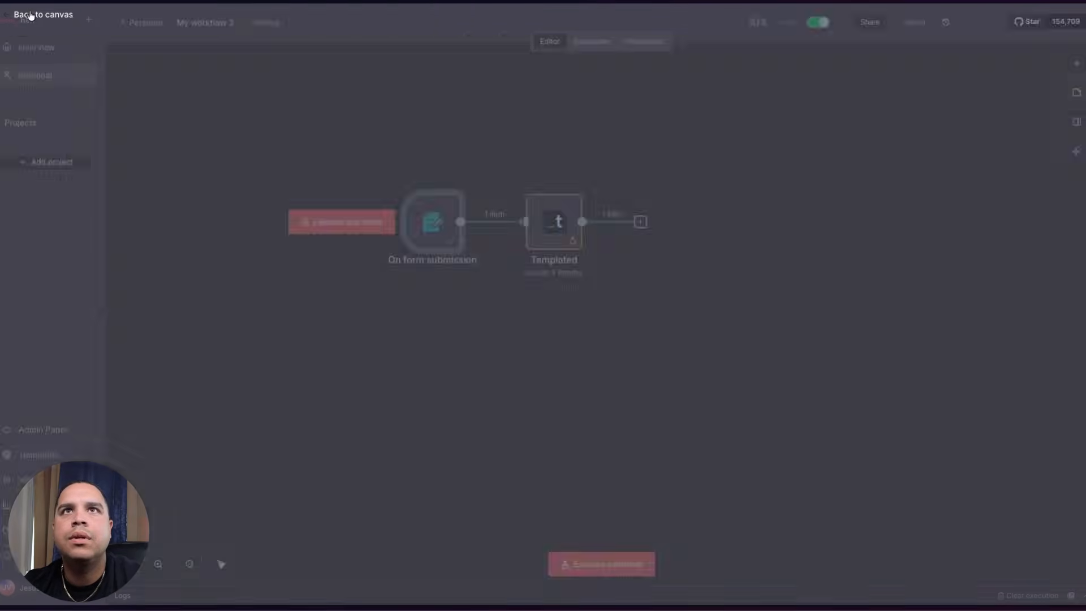
left_click(600, 42)
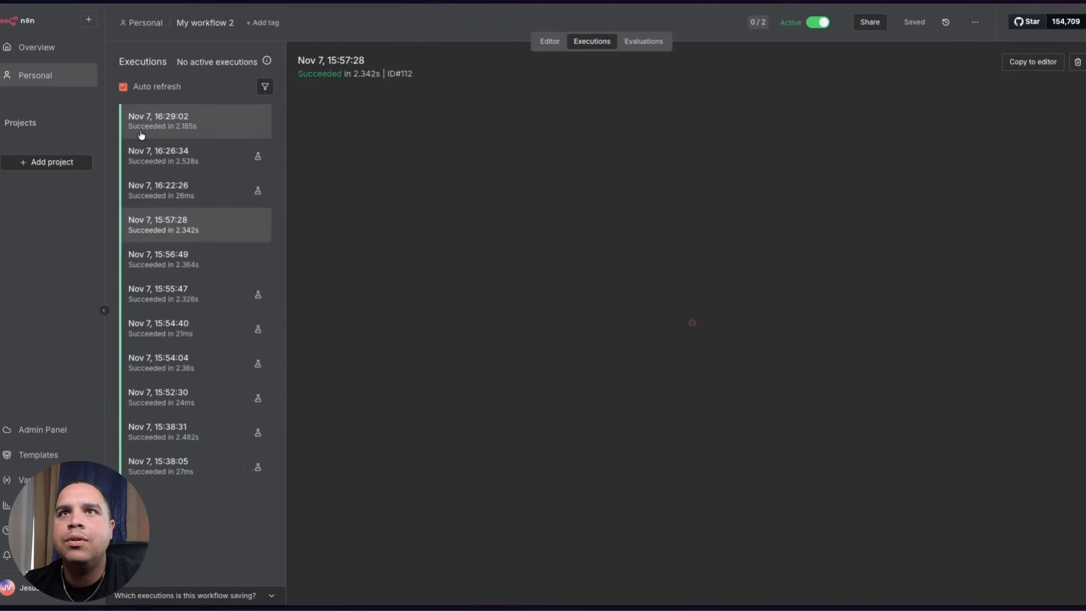
left_click(142, 134)
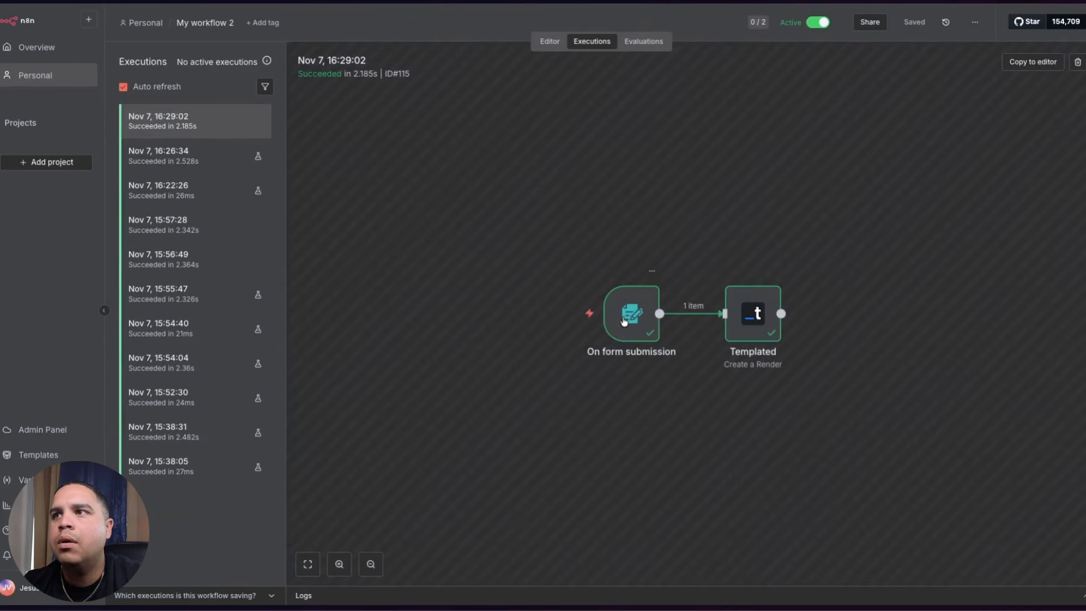
- Inspect the run's submitted property data, then open its Templated render output
double_click(621, 325)
left_click(567, 261)
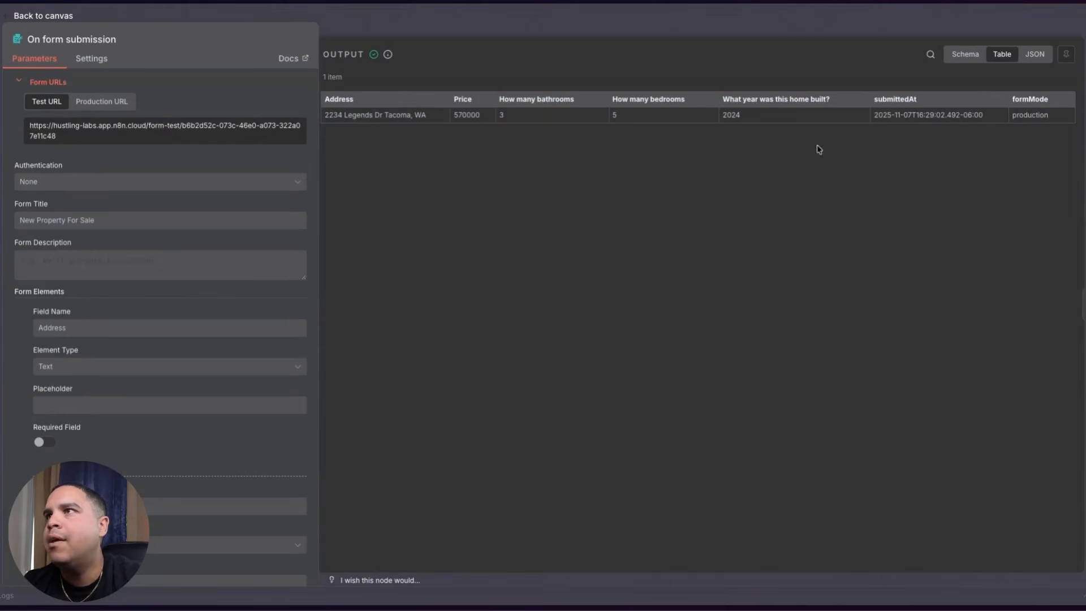
left_click(42, 16)
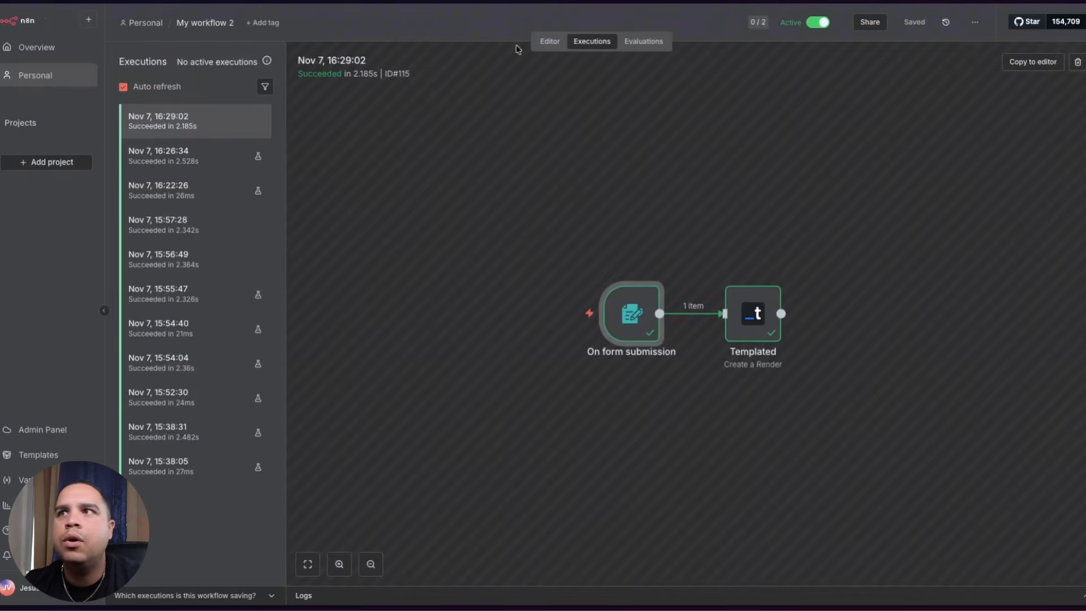
double_click(753, 327)
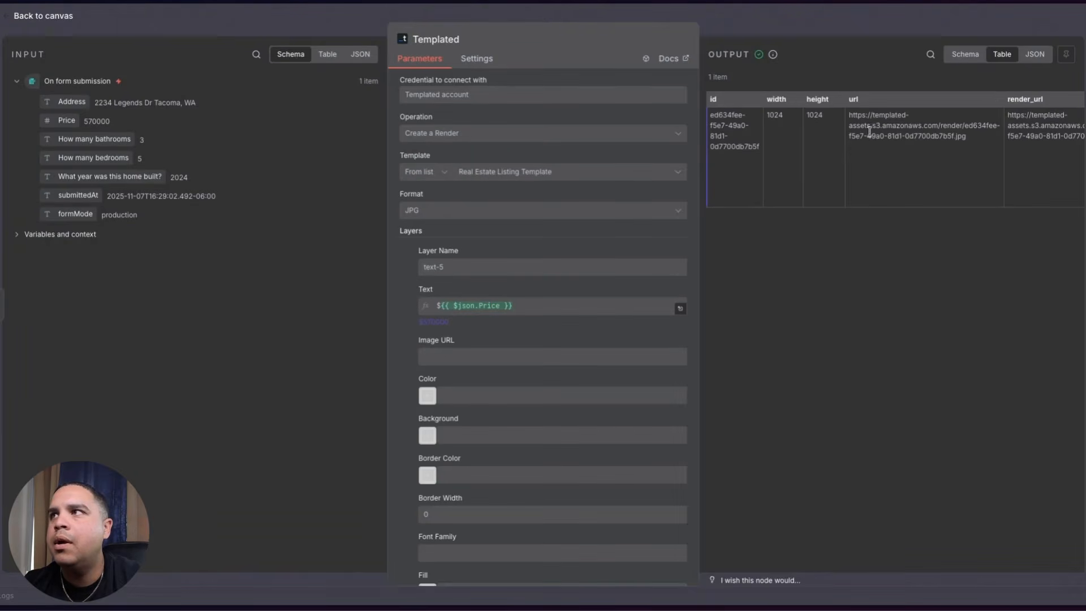
- Open the rendered $570000 listing image from the output url in a new tab
triple_click(881, 116)
mouse_move(5, 255)
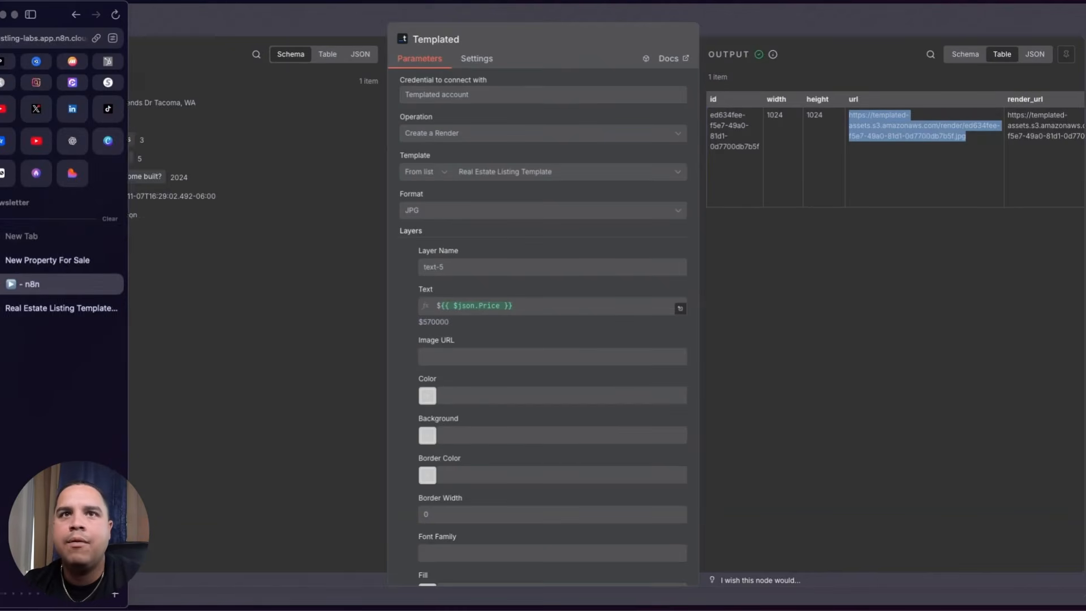
left_click(41, 233)
key("super+v")
key("Return")
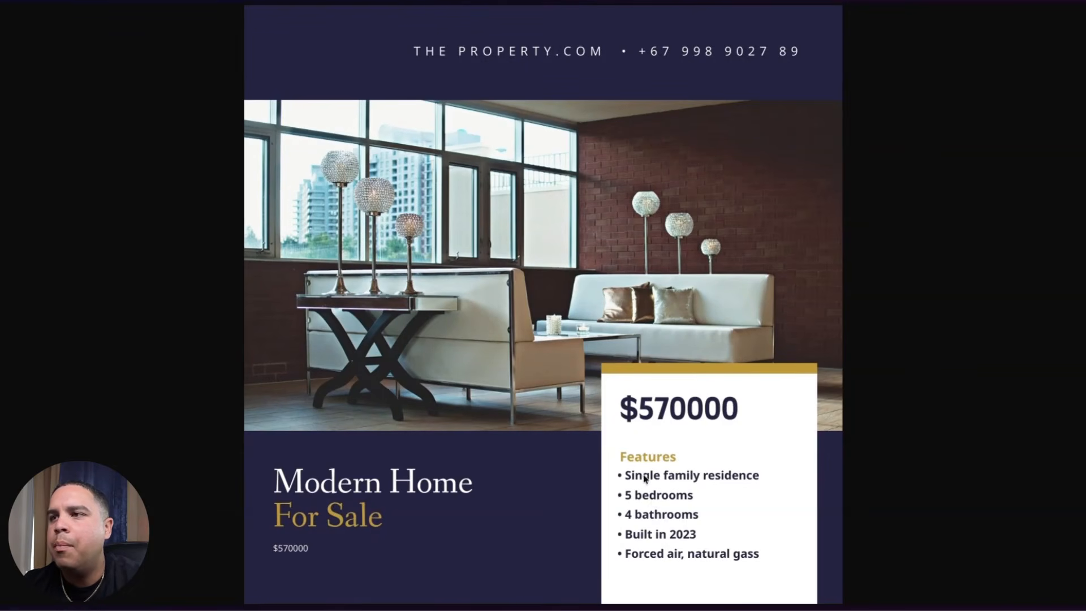
- Switch tabs back to the Templated node editor in n8n
mouse_move(3, 271)
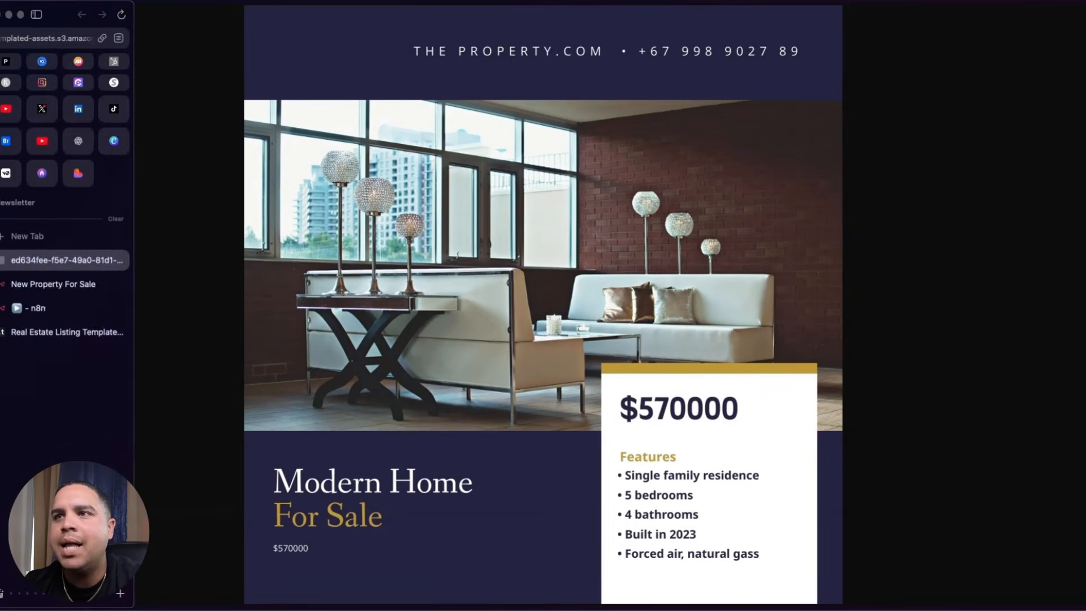
left_click(48, 285)
left_click(35, 308)
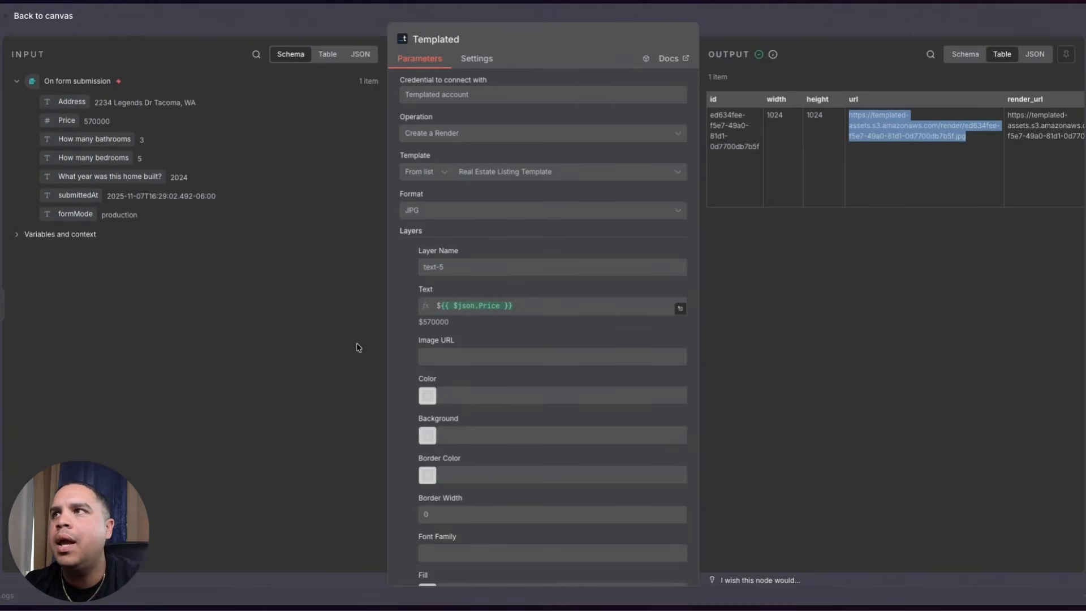
- Scroll through the node's layers and bring up the Real Estate Listing Template in Templated
scroll(477, 390, "down", 1)
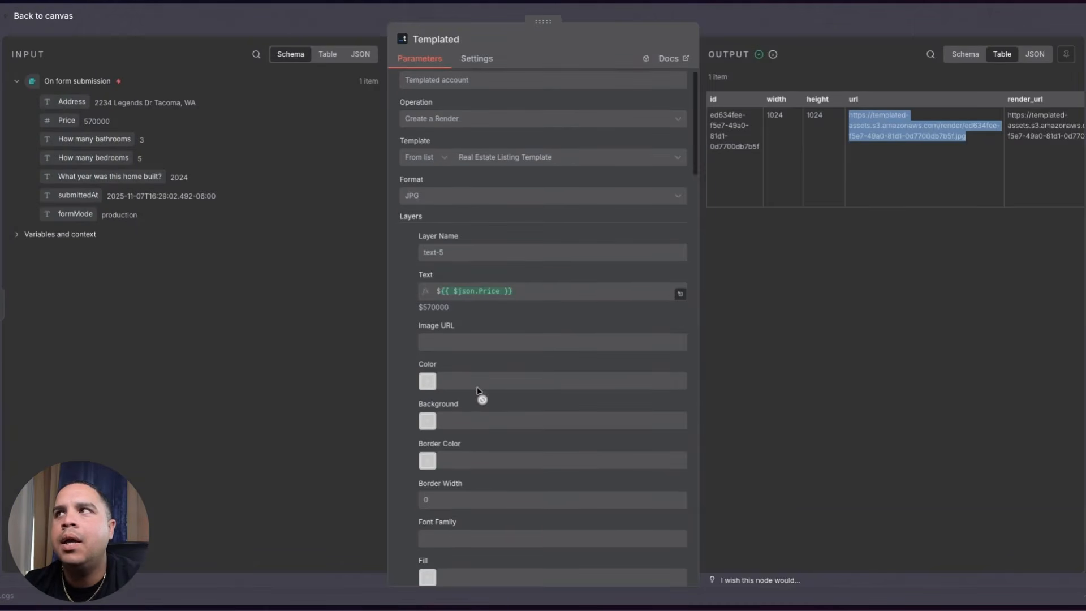
scroll(477, 390, "down", 5)
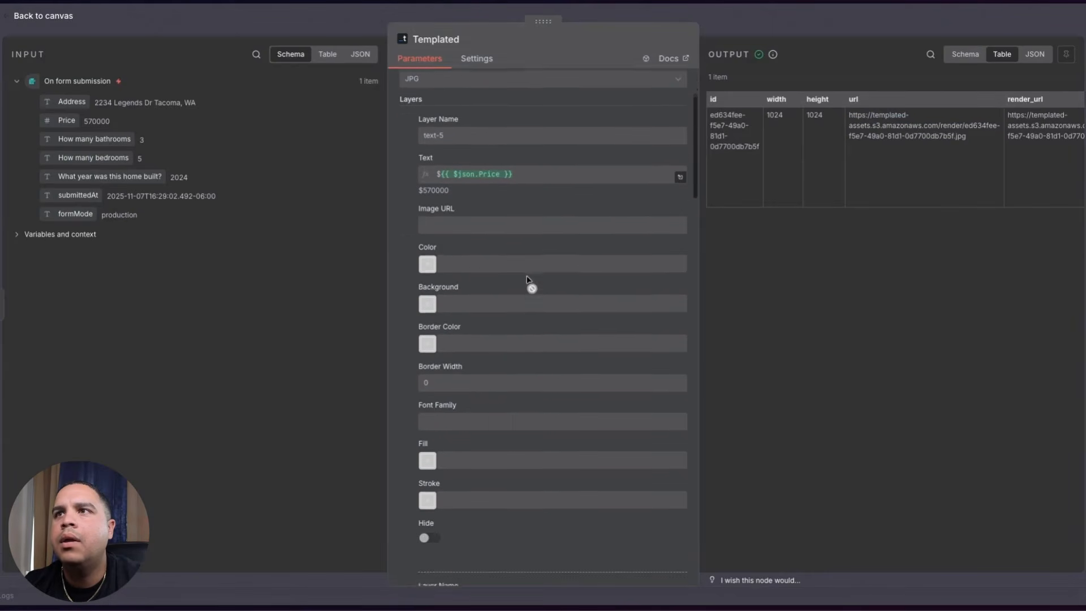
scroll(527, 280, "down", 12)
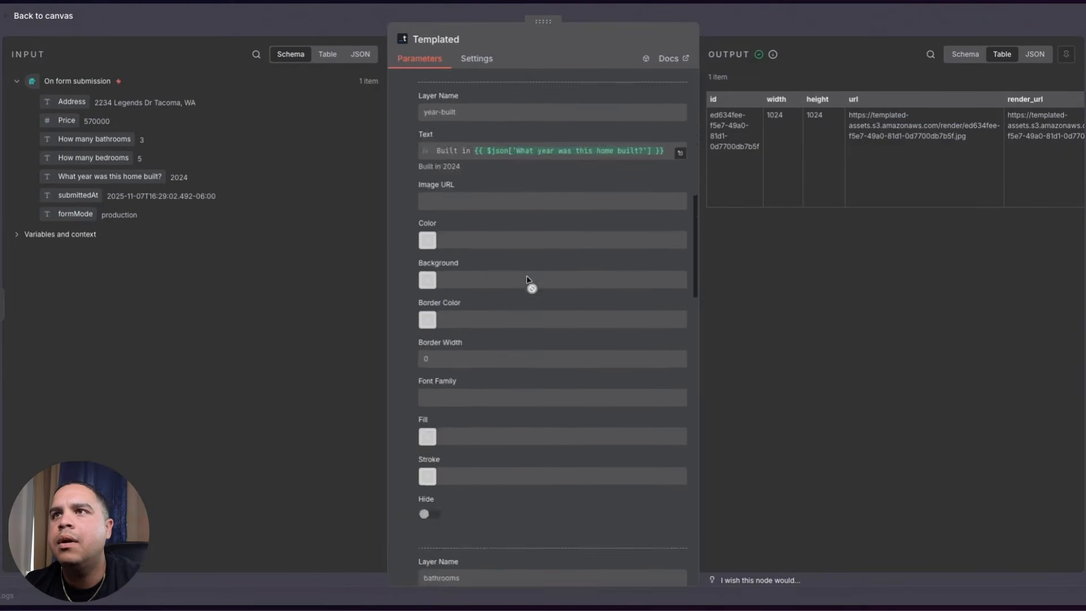
scroll(526, 279, "down", 15)
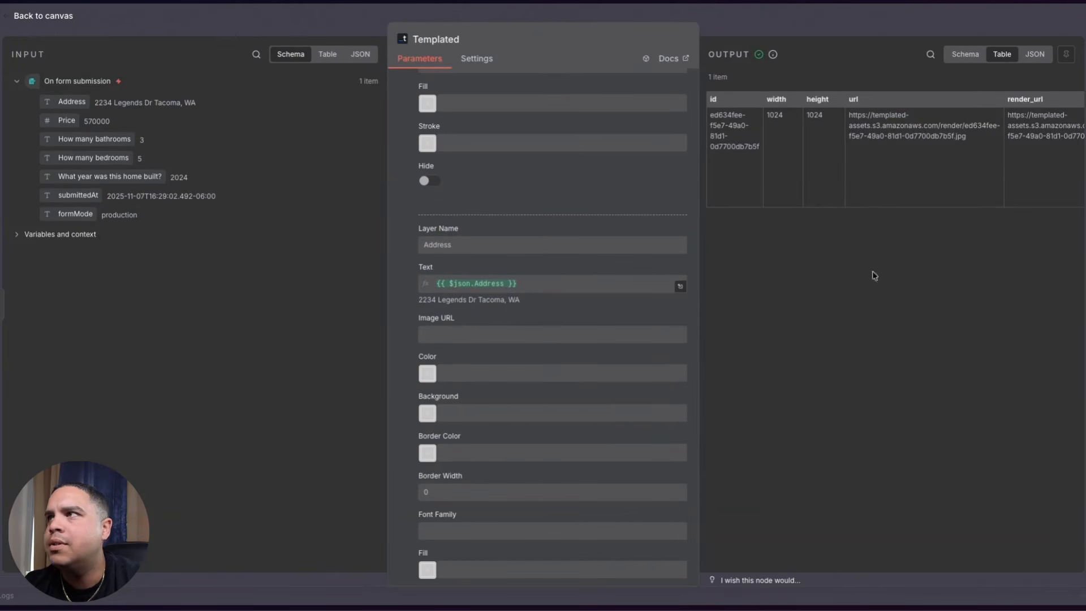
mouse_move(5, 294)
left_click(57, 331)
- Check the Address layer's exact name without changing it, then return to n8n
left_click(455, 433)
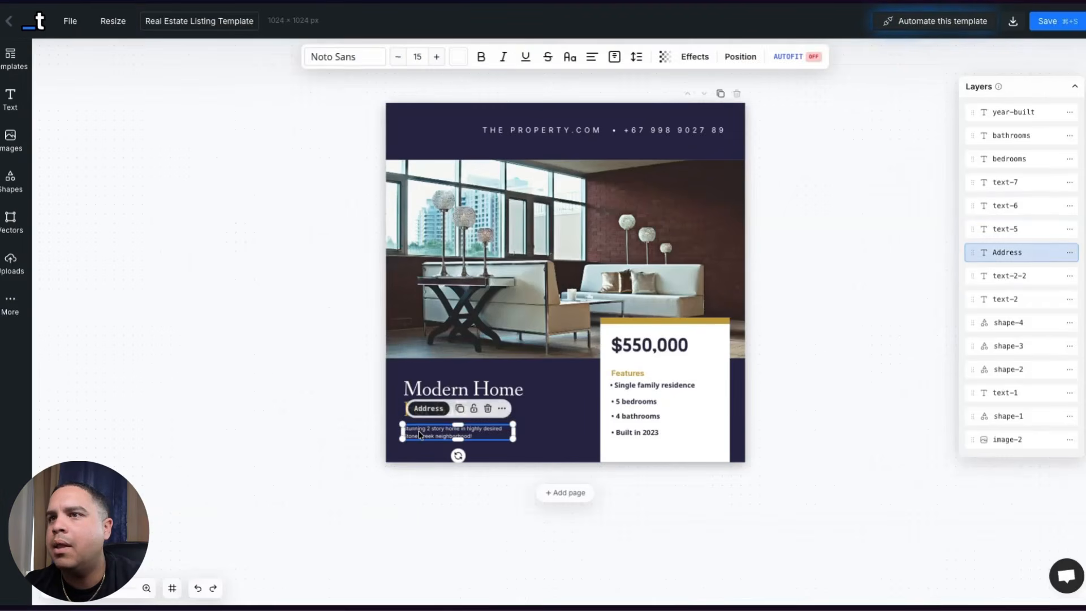
double_click(1006, 255)
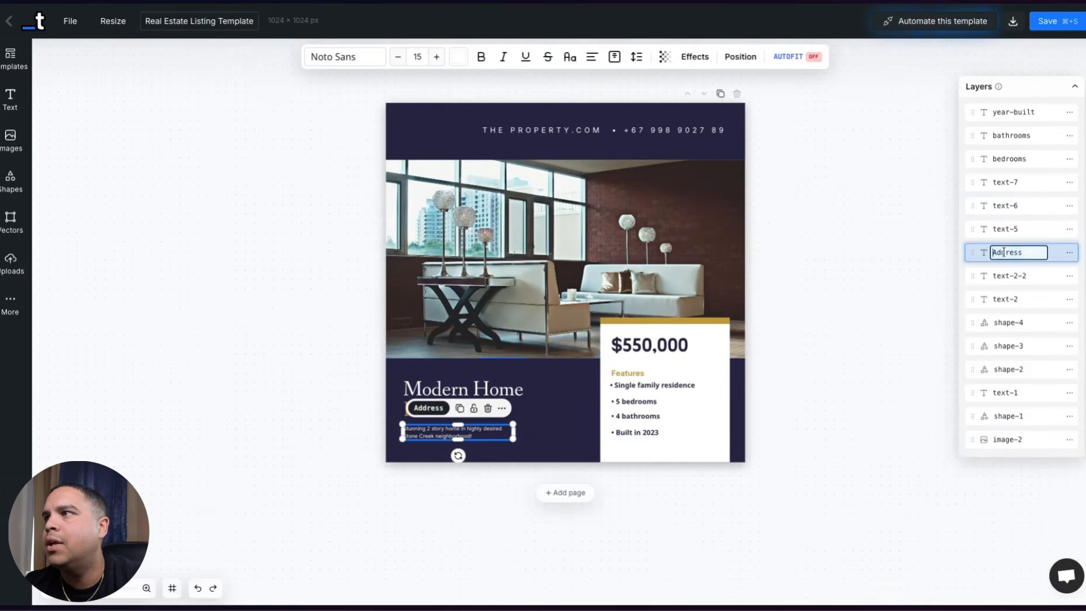
left_click(274, 321)
mouse_move(4, 266)
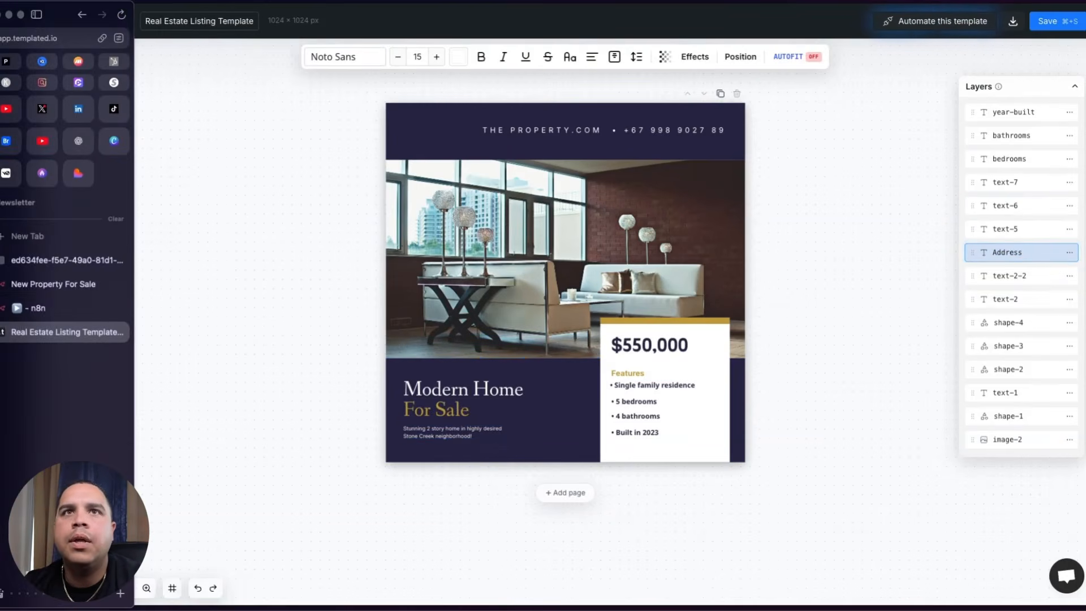
left_click(50, 308)
- Return to the editor and check the Address layer mapping in the Templated node
left_click(42, 21)
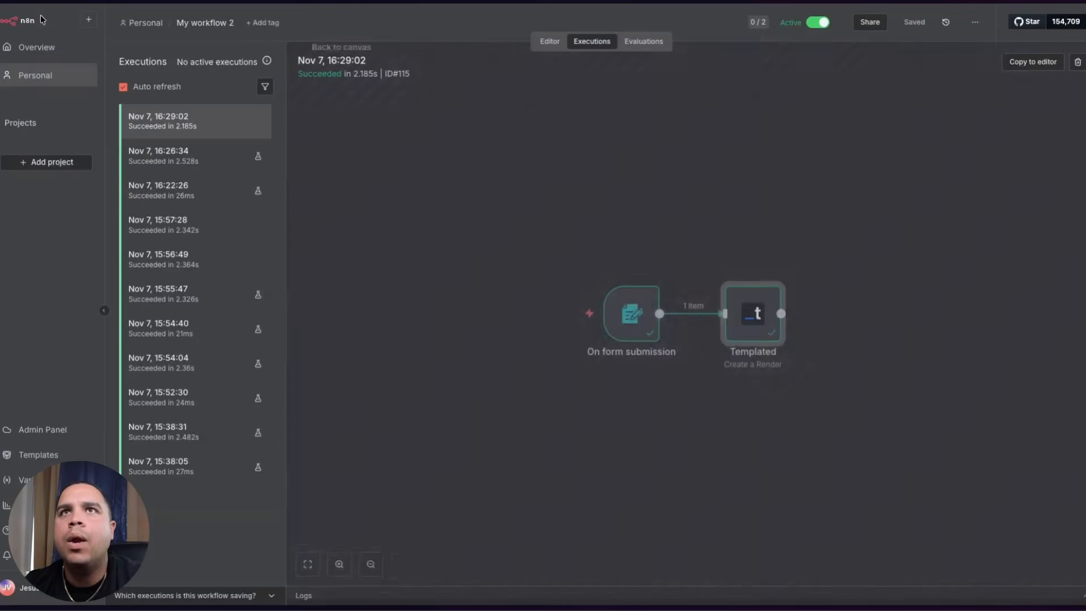
left_click(549, 43)
double_click(553, 221)
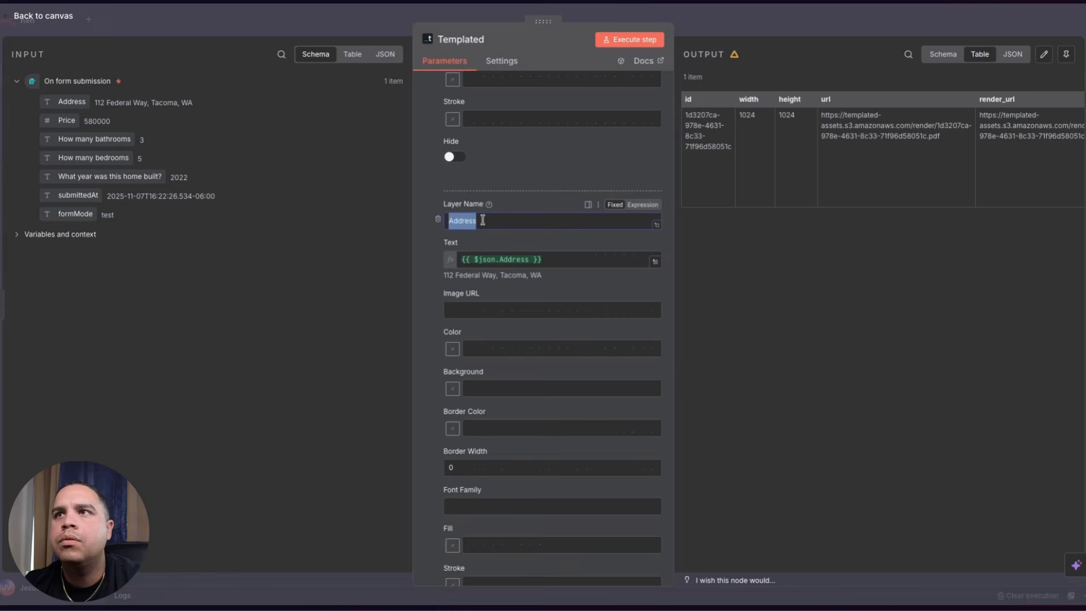
left_click(482, 220)
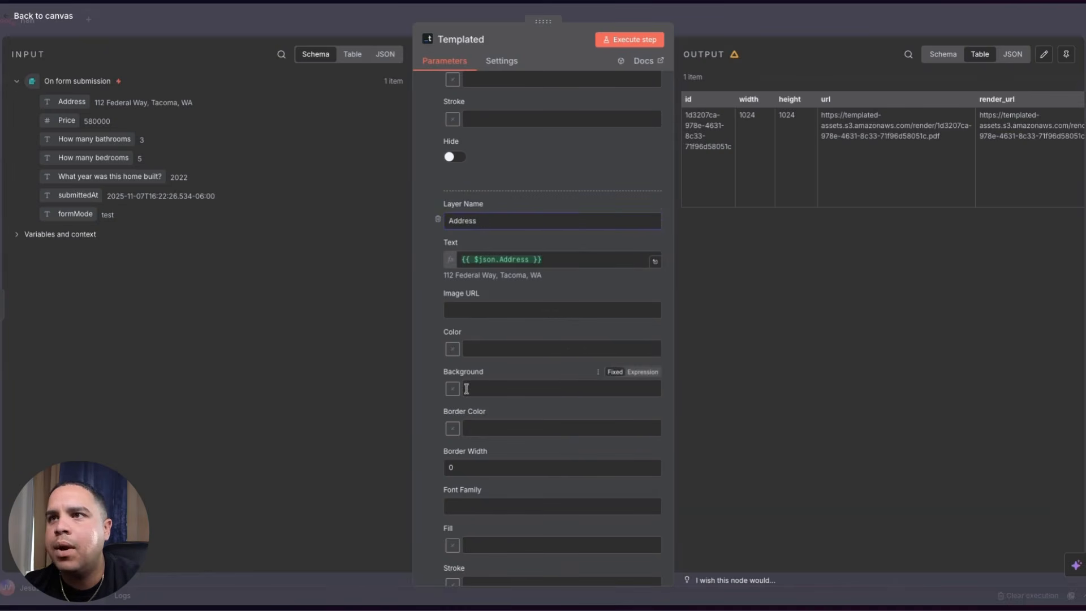
scroll(466, 388, "down", 15)
scroll(467, 389, "up", 5)
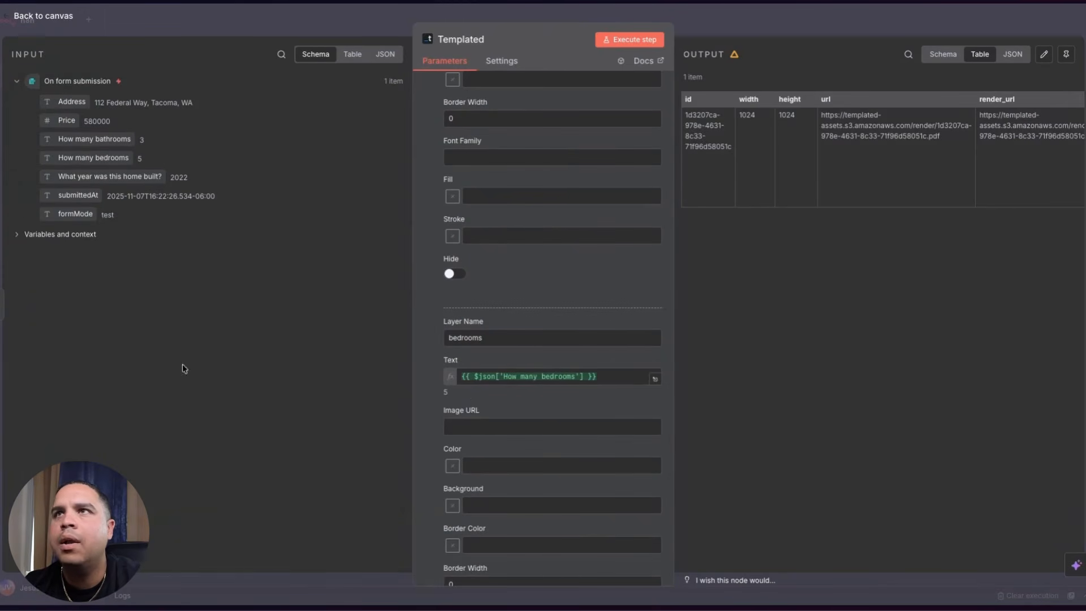
- Execute the Templated step and select the new render's output url
left_click(620, 40)
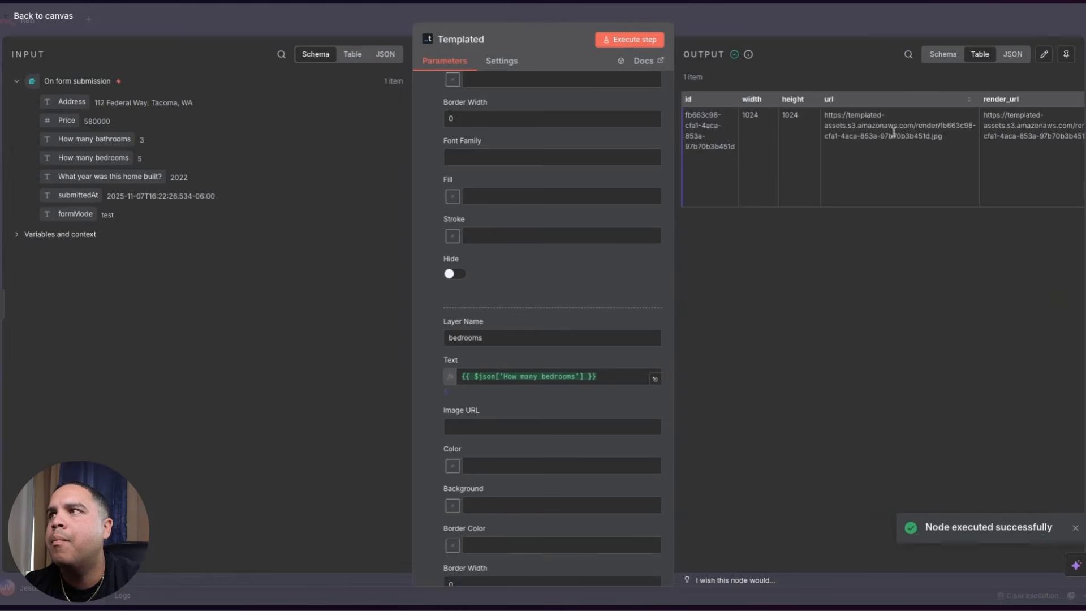
left_click_drag(833, 139, 787, 111)
left_click(943, 139)
left_click_drag(943, 139, 827, 112)
key("super+c")
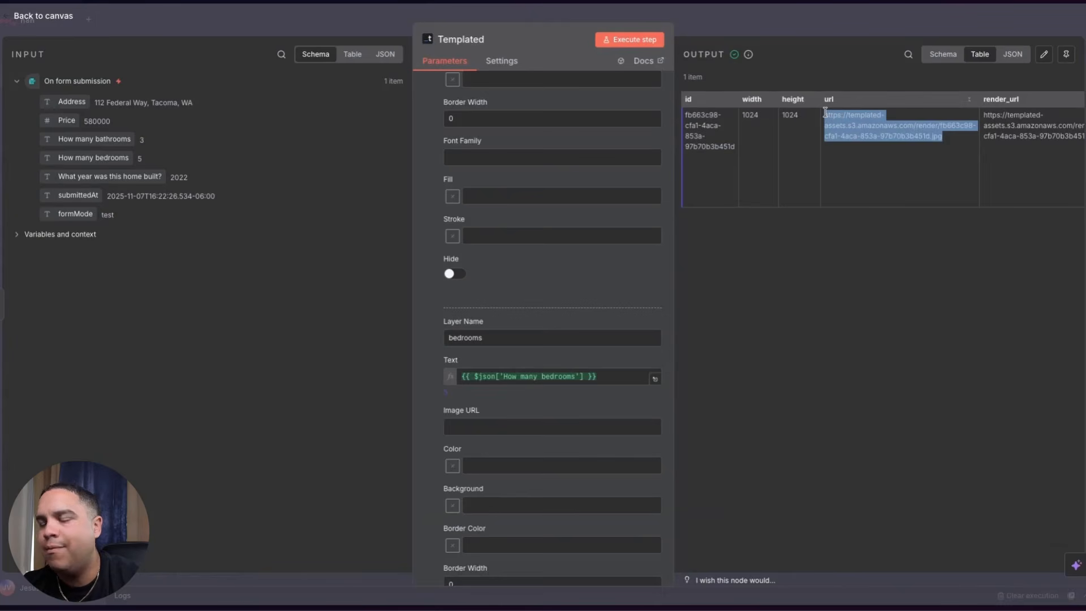
- Preview the new $580000 listing image in a new tab, then return to n8n
mouse_move(1, 260)
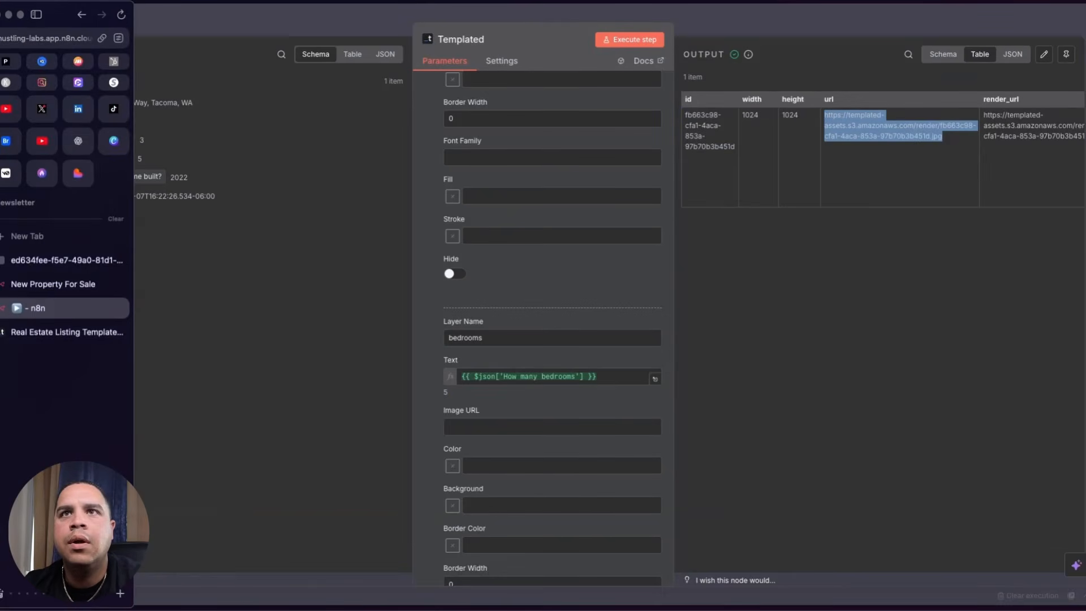
left_click(63, 248)
key("super+v")
key("Return")
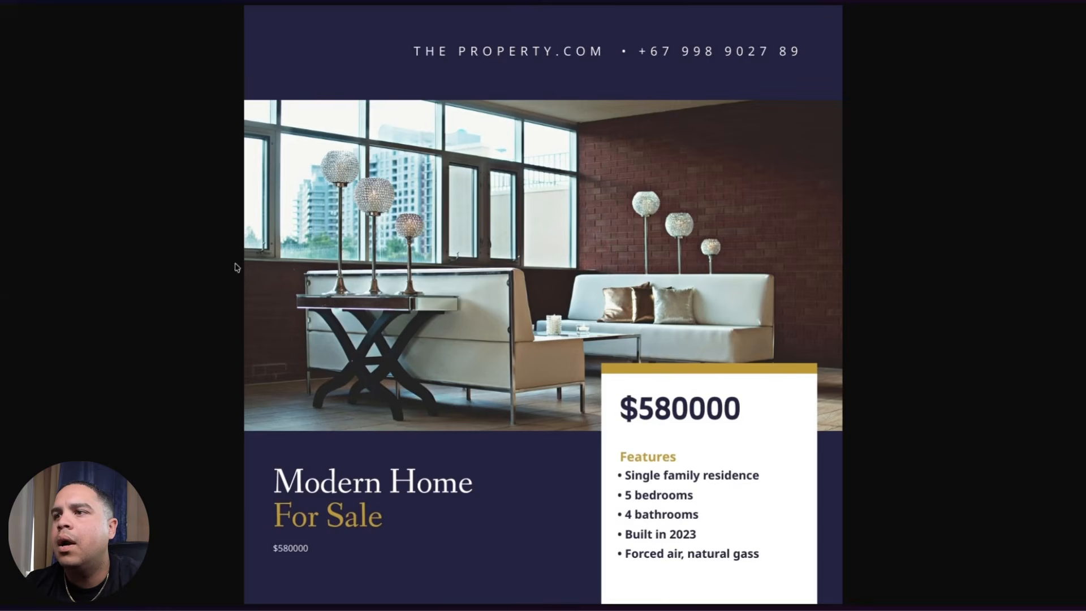
left_click(35, 332)
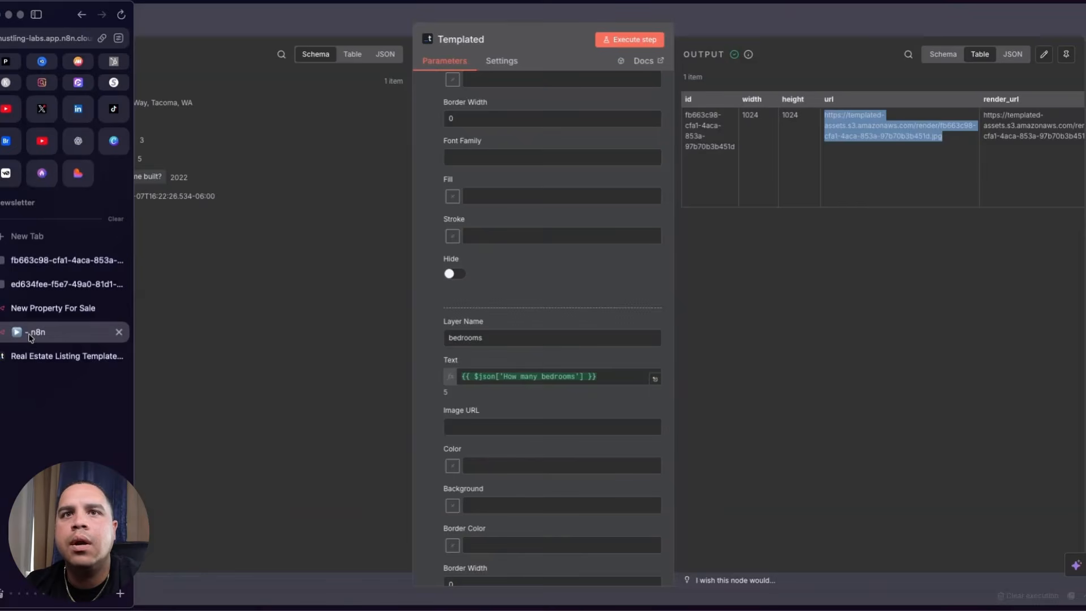
scroll(485, 249, "up", 6)
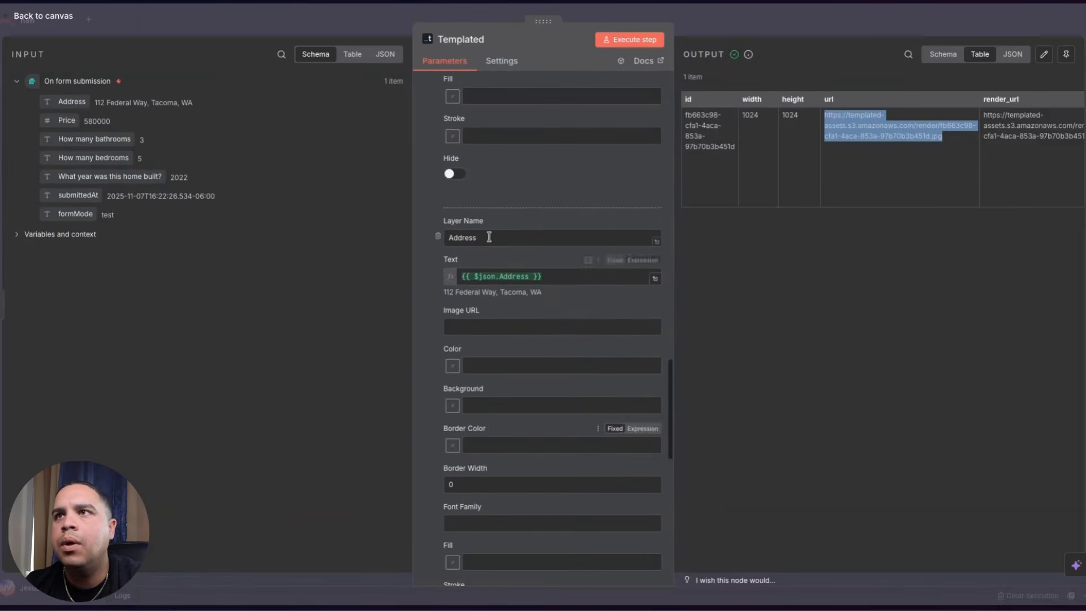
- Add a new layer named Address whose text is mapped from the submitted Address field
double_click(485, 237)
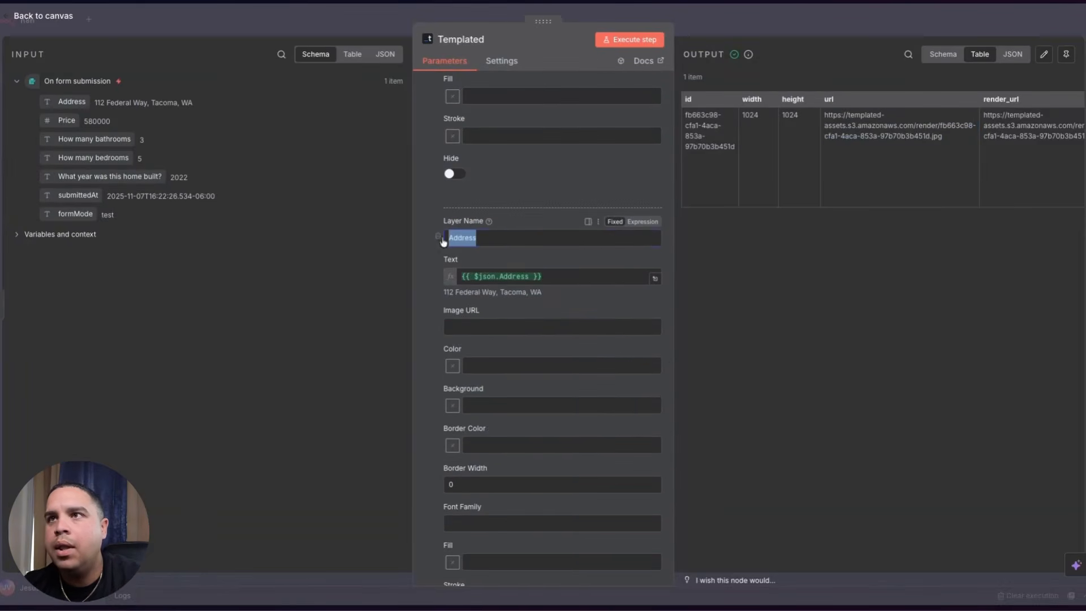
scroll(442, 244, "down", 10)
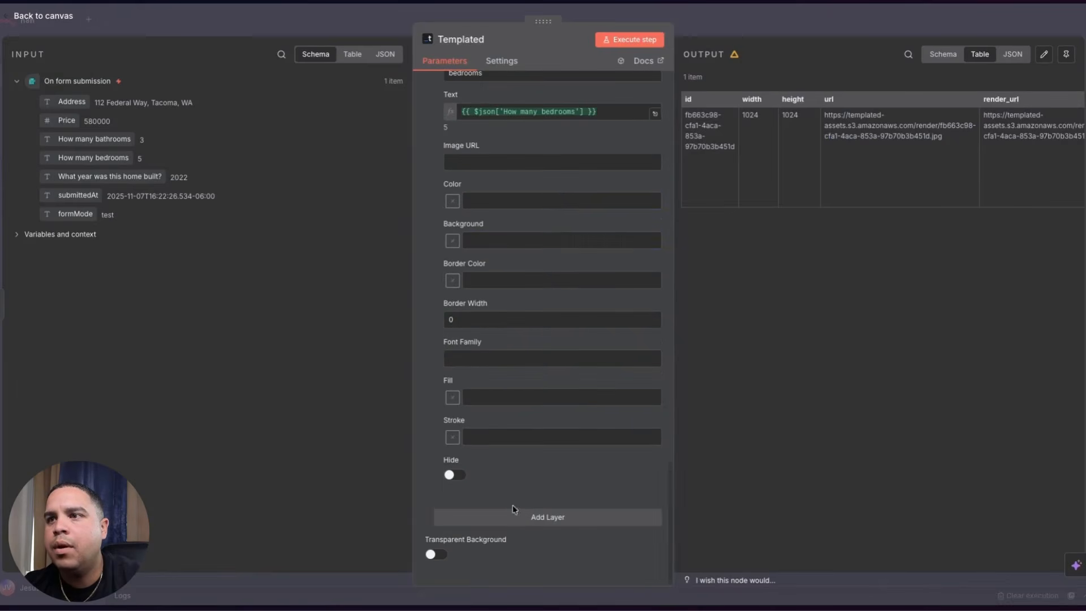
left_click(514, 509)
scroll(516, 518, "down", 5)
left_click(524, 214)
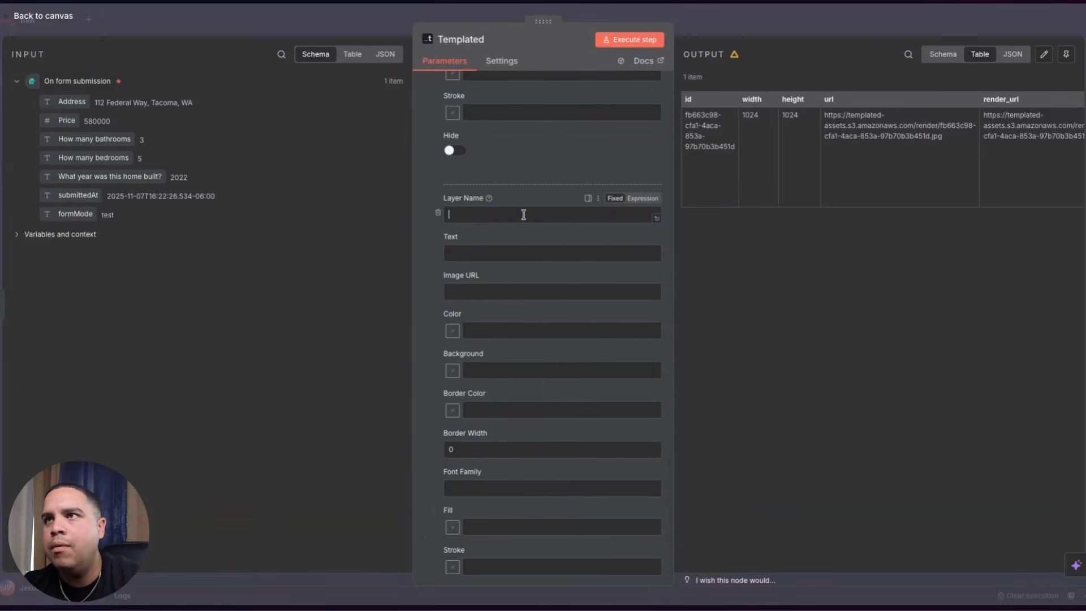
left_click(472, 252)
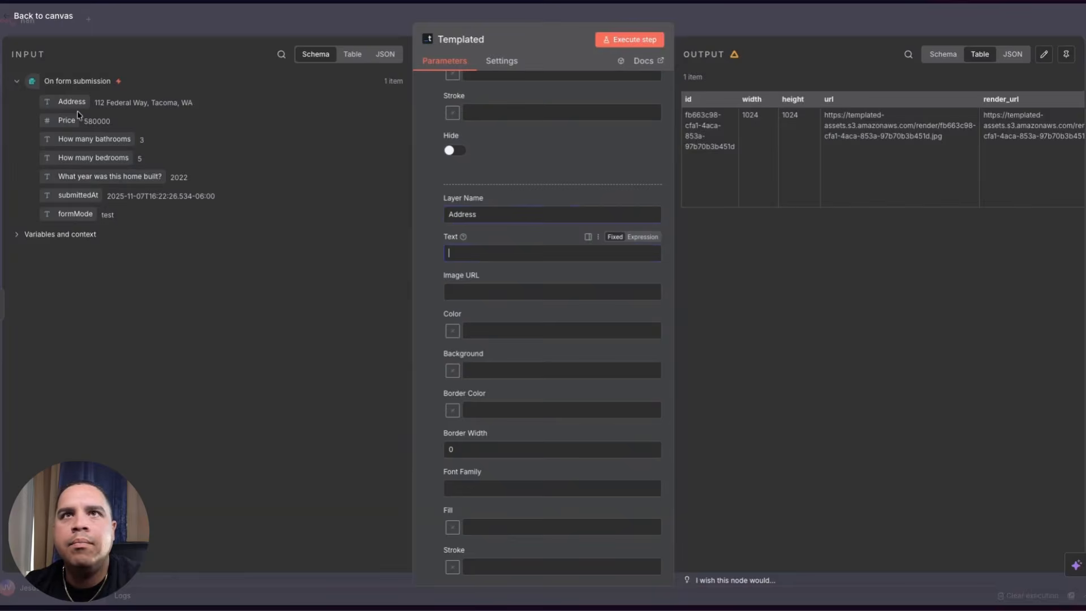
left_click_drag(73, 100, 487, 254)
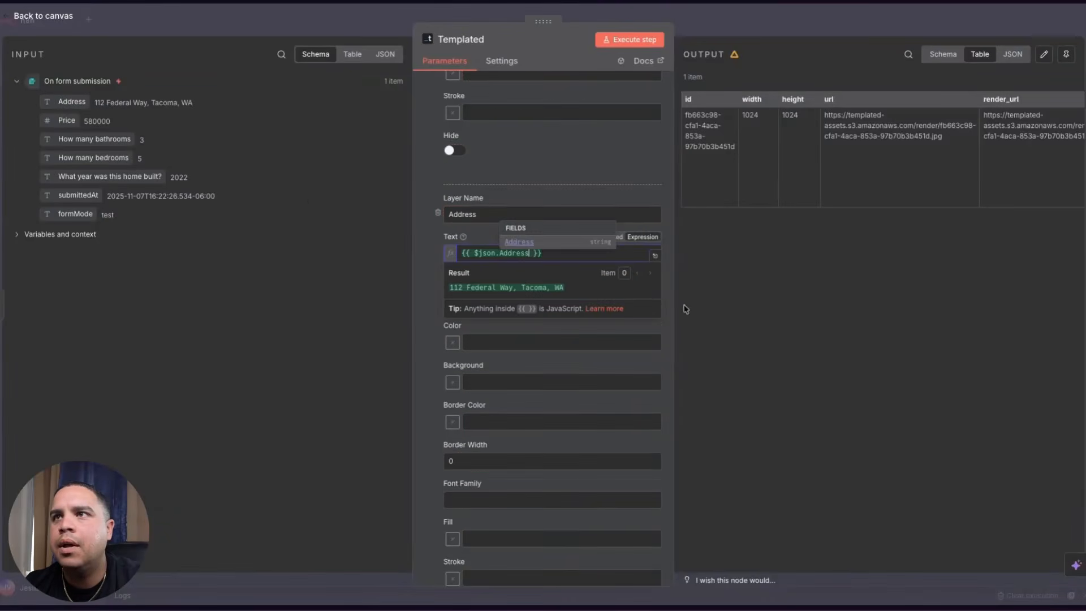
left_click(740, 346)
- Re-render the listing, view the new image in a new tab, then bring up the Templated template
left_click(628, 39)
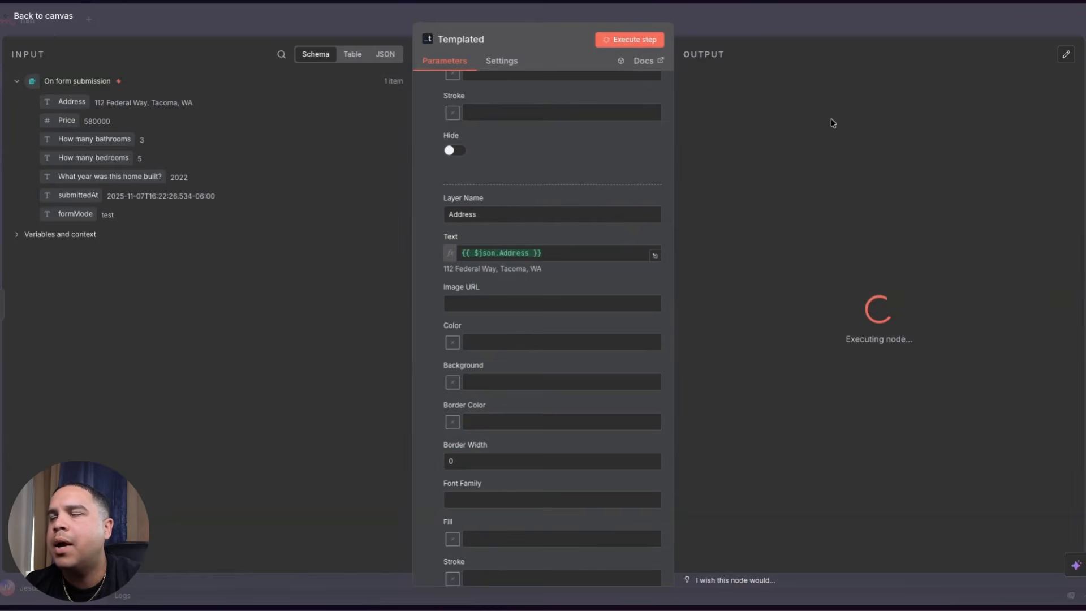
left_click_drag(824, 115, 948, 136)
key("super+c")
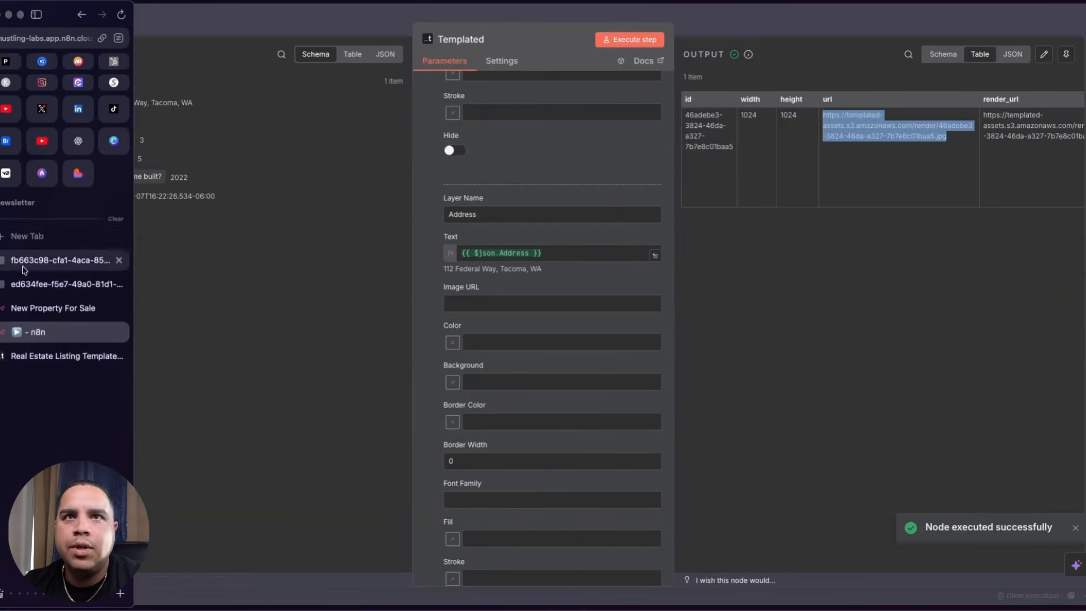
left_click(27, 236)
key("super+v")
key("Return")
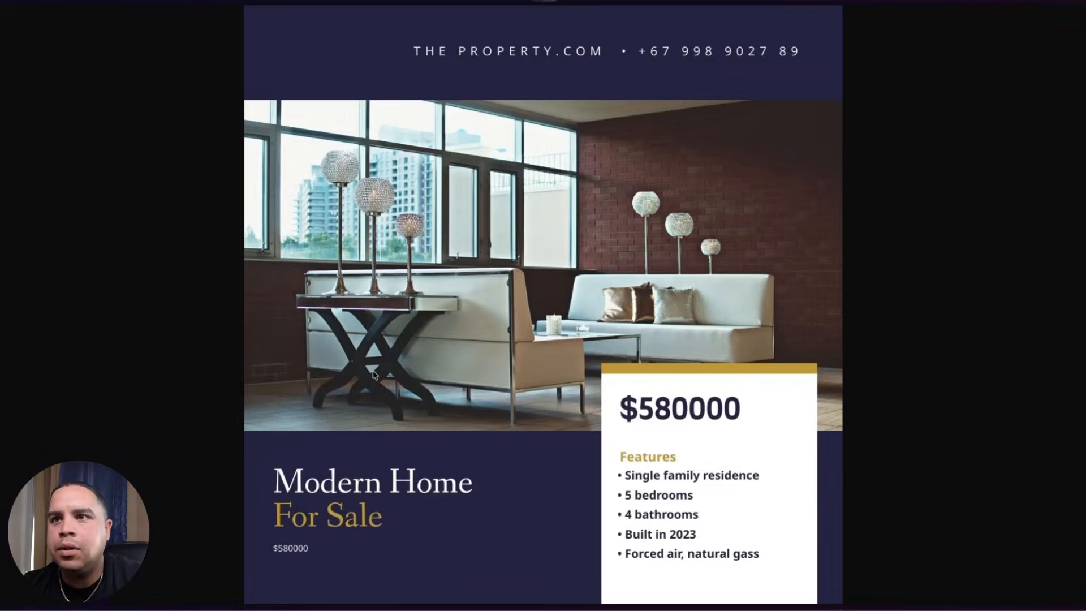
left_click(36, 352)
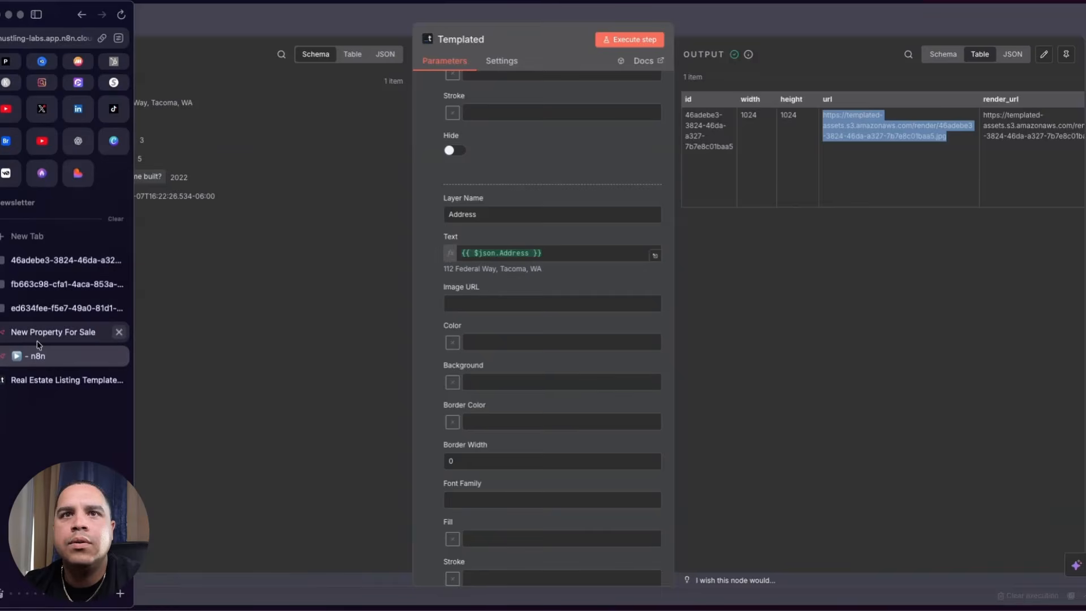
left_click(39, 378)
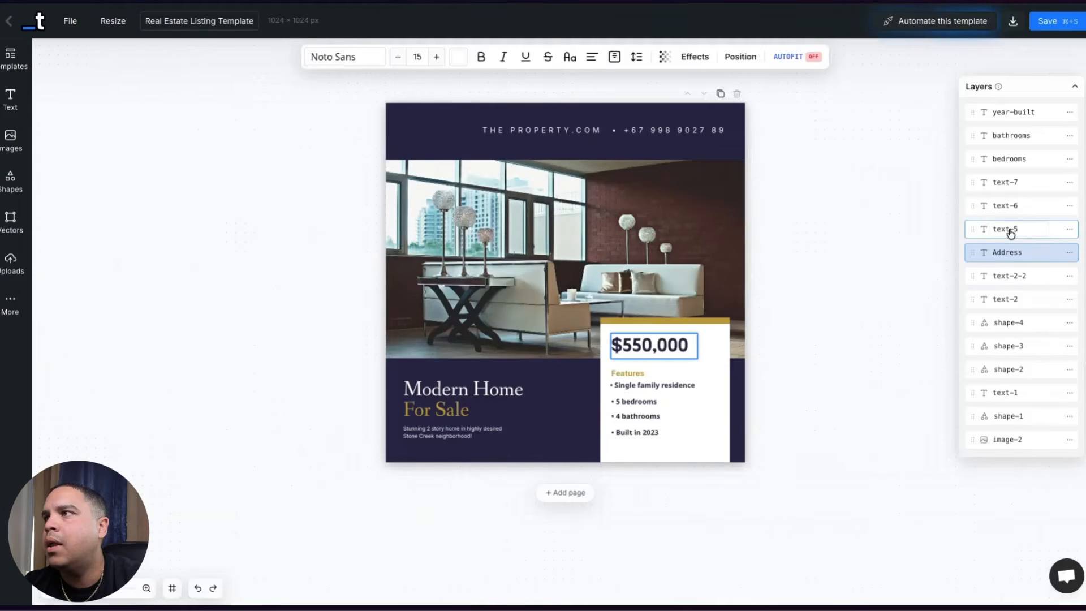
- Rename the $550,000 price layer text-5 to property-price
left_click(1010, 231)
double_click(1010, 229)
type("Property-Price")
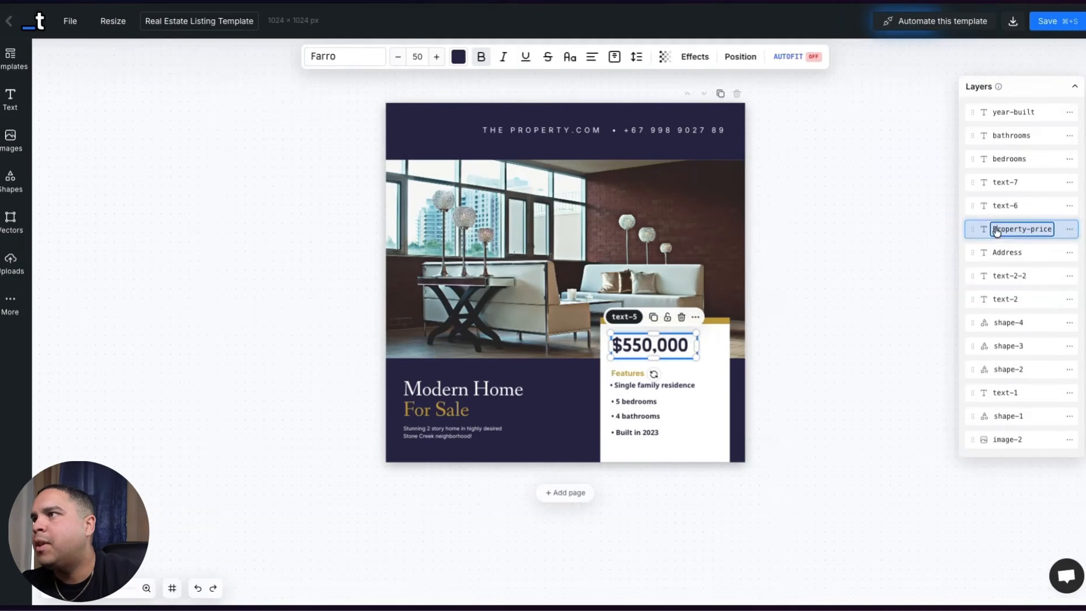
key("BackSpace")
type("p")
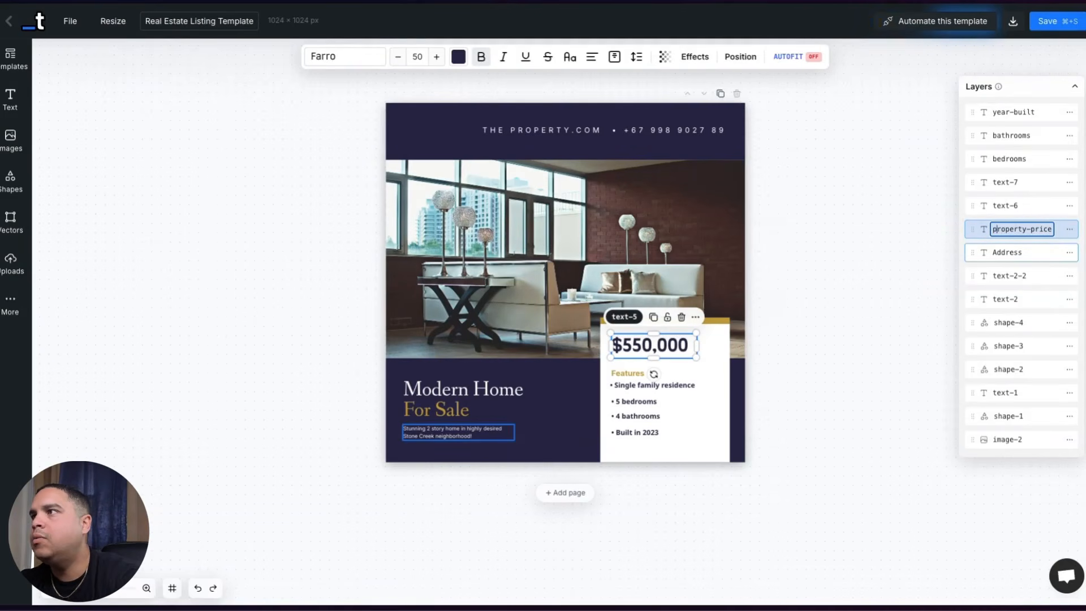
- Rename the address text layer to property-address and return to the n8n workflow
double_click(1009, 253)
type("property-address")
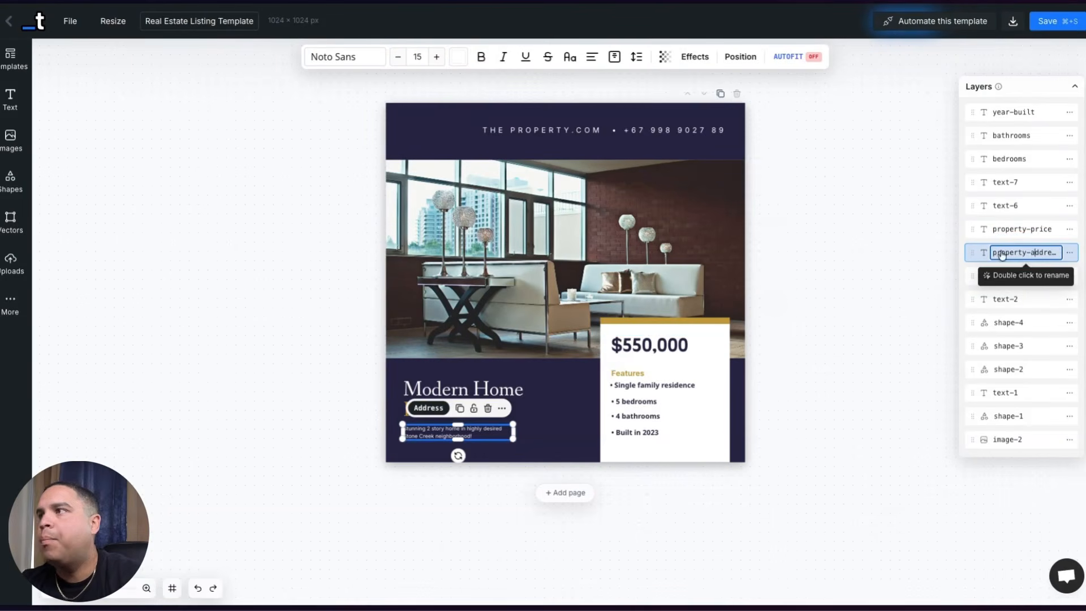
key("Return")
mouse_move(3, 334)
left_click(51, 332)
left_click(45, 355)
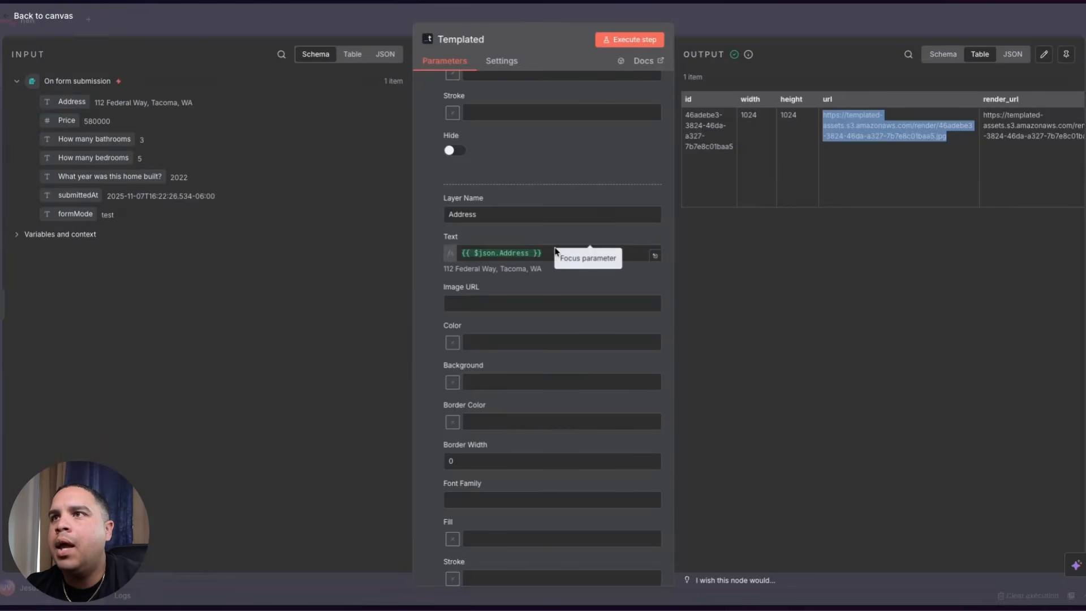
- Change the price layer's Layer Name from text-5 to property-price
scroll(540, 209, "down", 5)
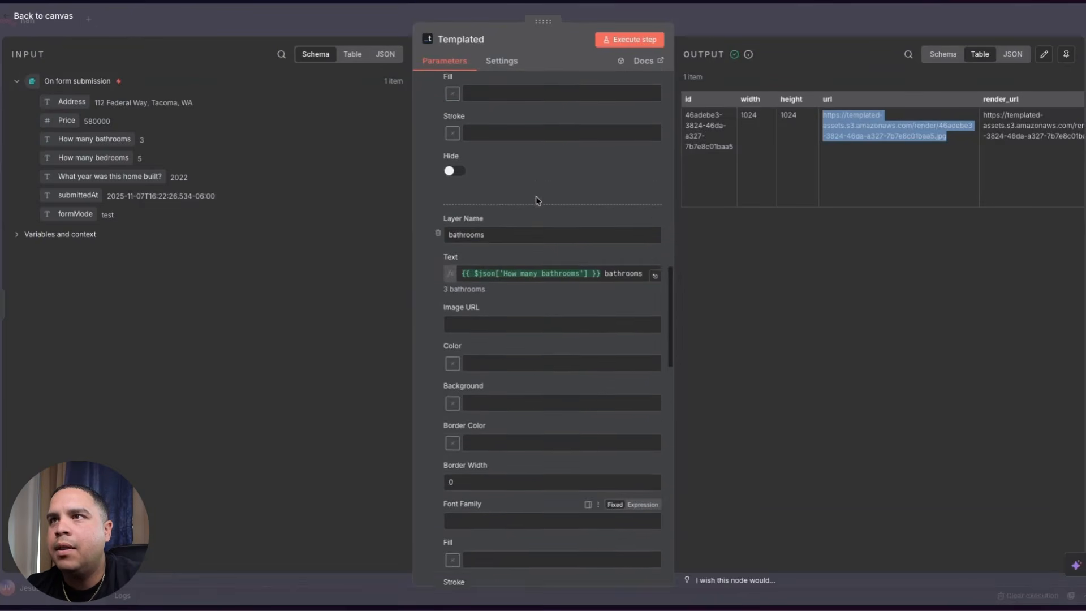
scroll(537, 201, "down", 15)
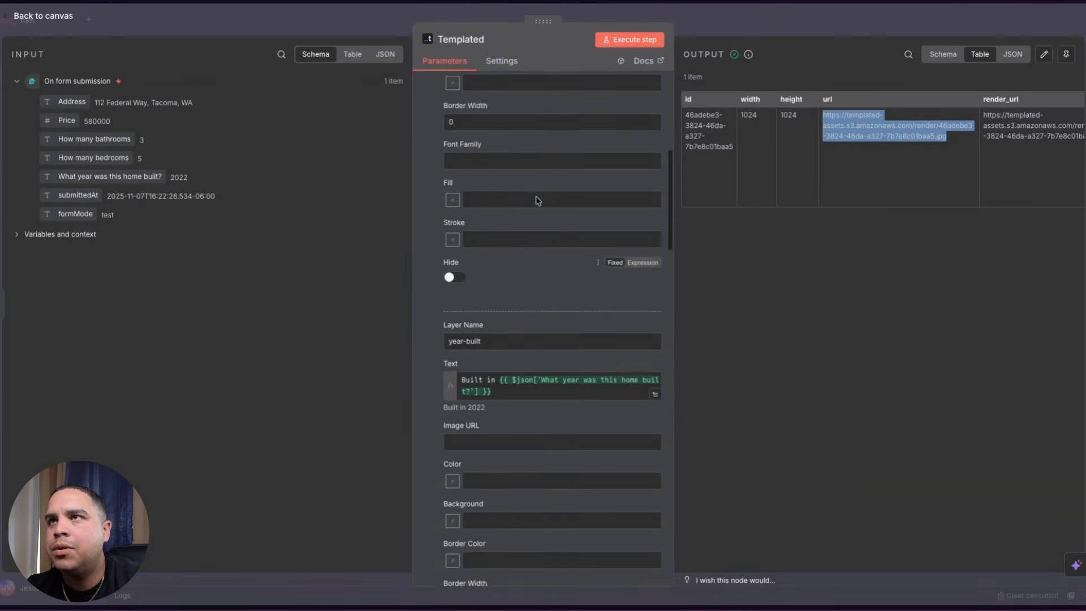
scroll(537, 201, "up", 3)
left_click(471, 269)
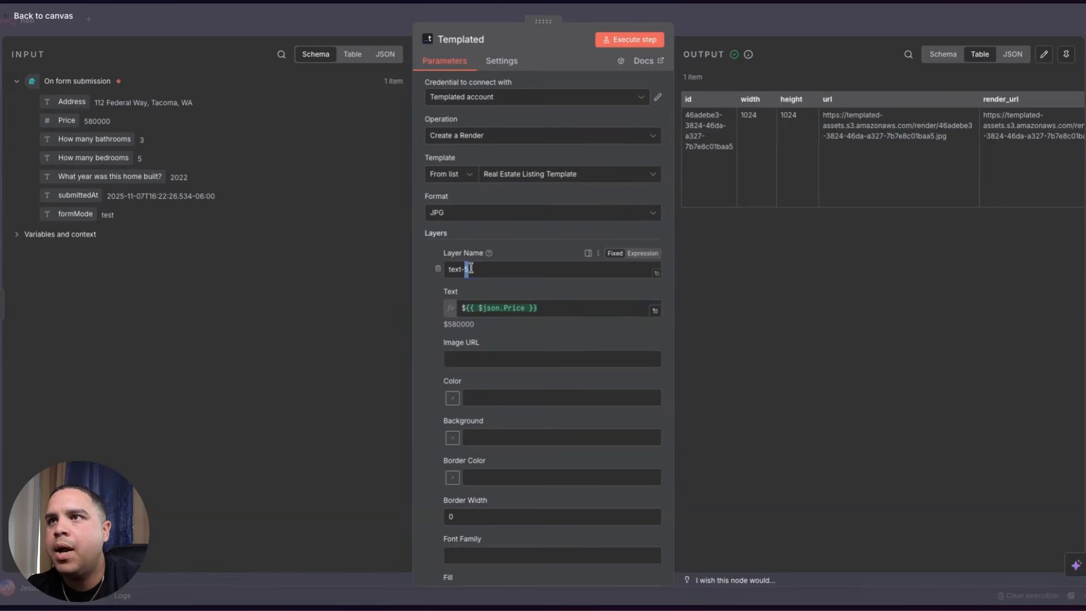
type("property_price")
- Copy property-address from the Templated template and use it as the Address layer's name
scroll(546, 358, "down", 8)
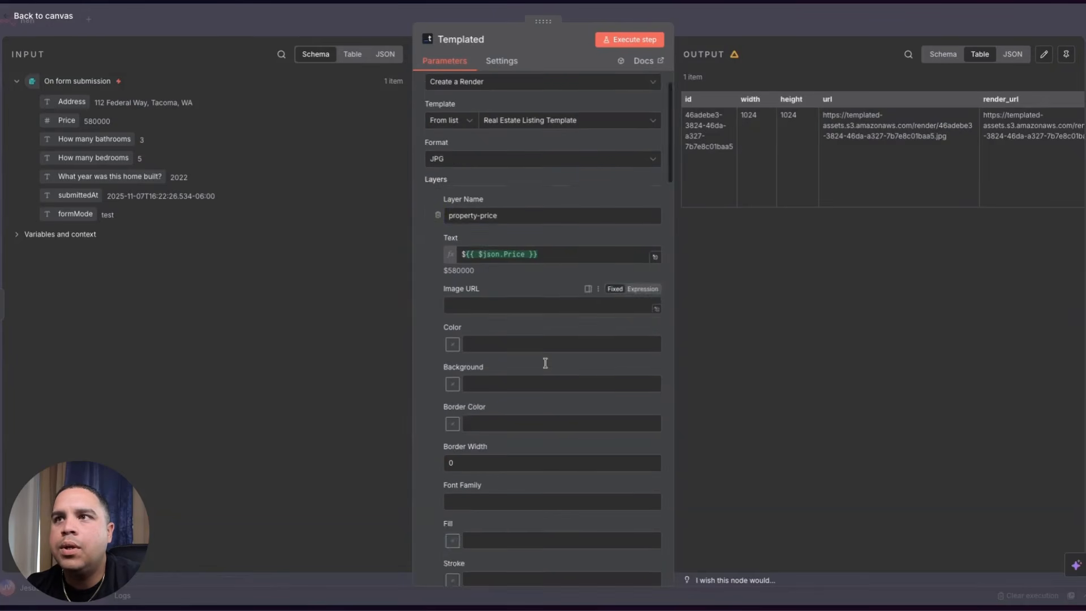
scroll(545, 363, "down", 4)
scroll(545, 363, "up", 3)
mouse_move(3, 300)
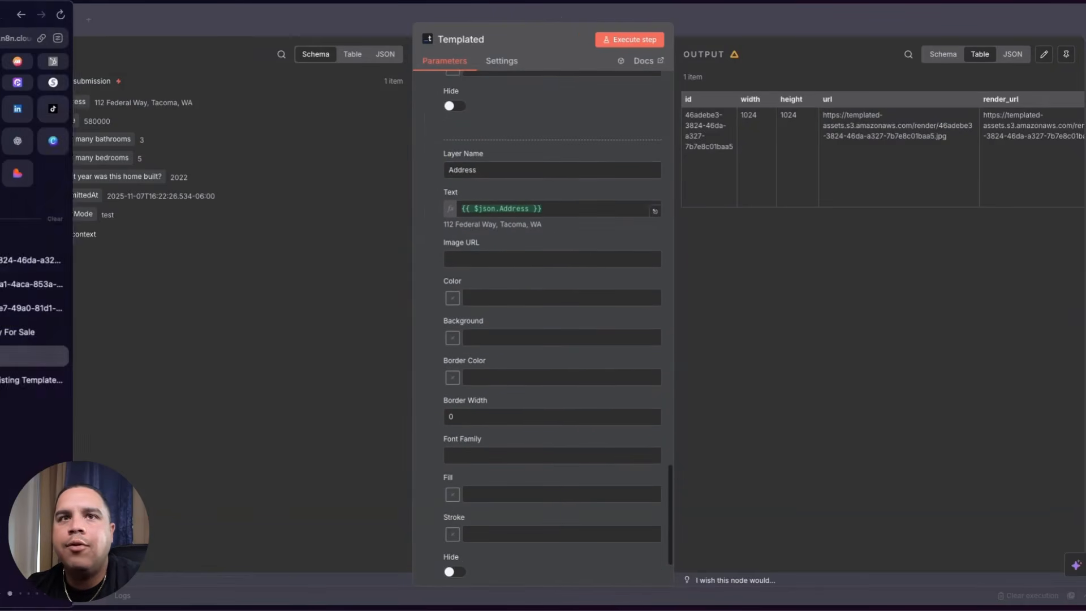
left_click(62, 380)
double_click(1013, 252)
key("ctrl+c")
mouse_move(3, 299)
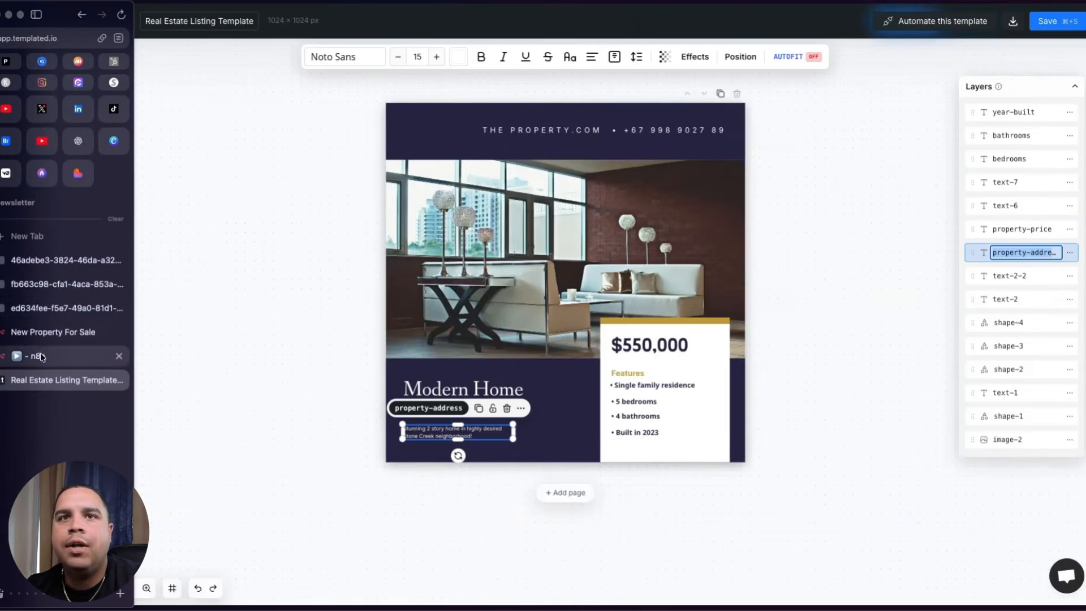
left_click(42, 356)
left_click(504, 169)
key("ctrl+a")
key("ctrl+v")
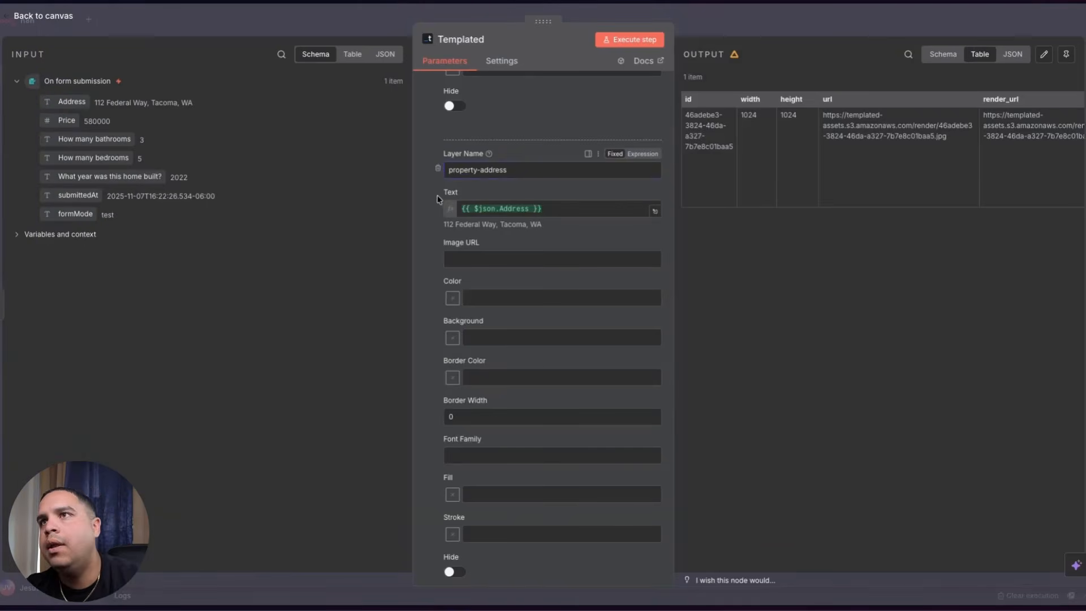
- Re-run the Templated node and check the newly rendered listing image
left_click(630, 39)
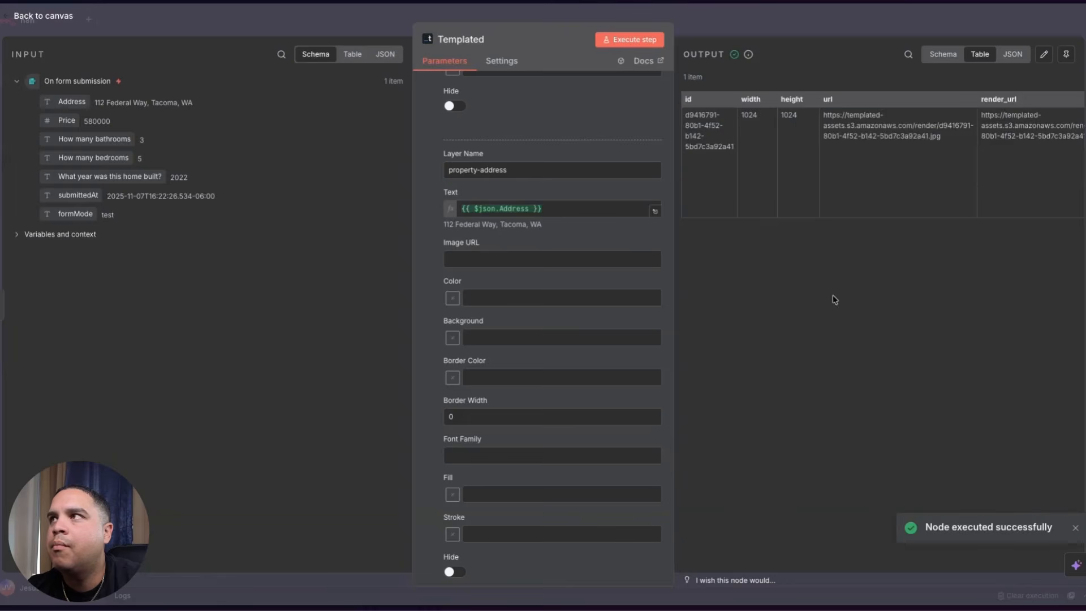
left_click_drag(823, 114, 967, 139)
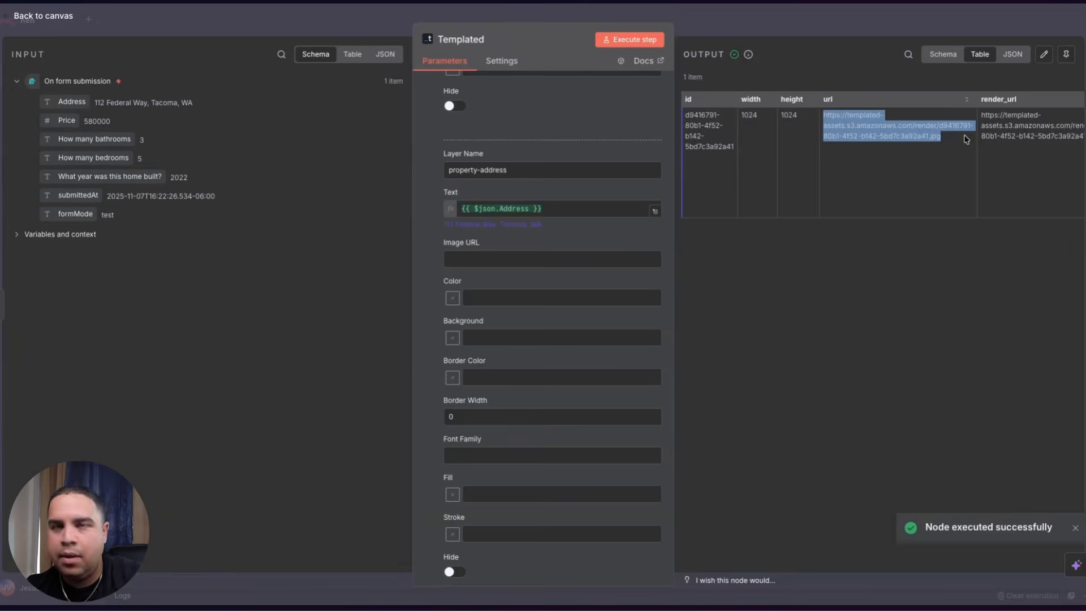
mouse_move(4, 340)
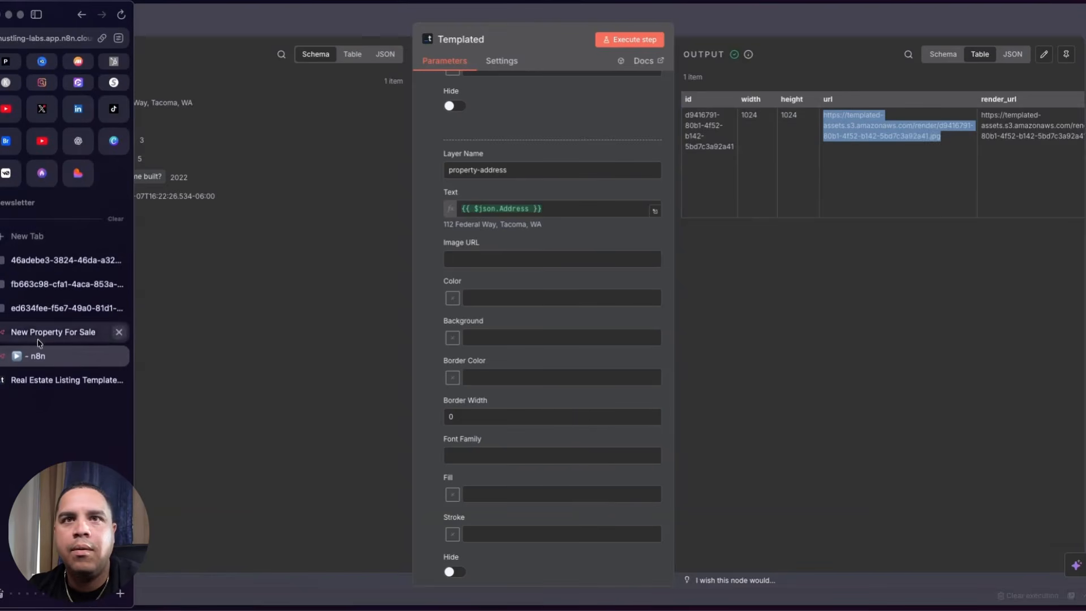
left_click(38, 339)
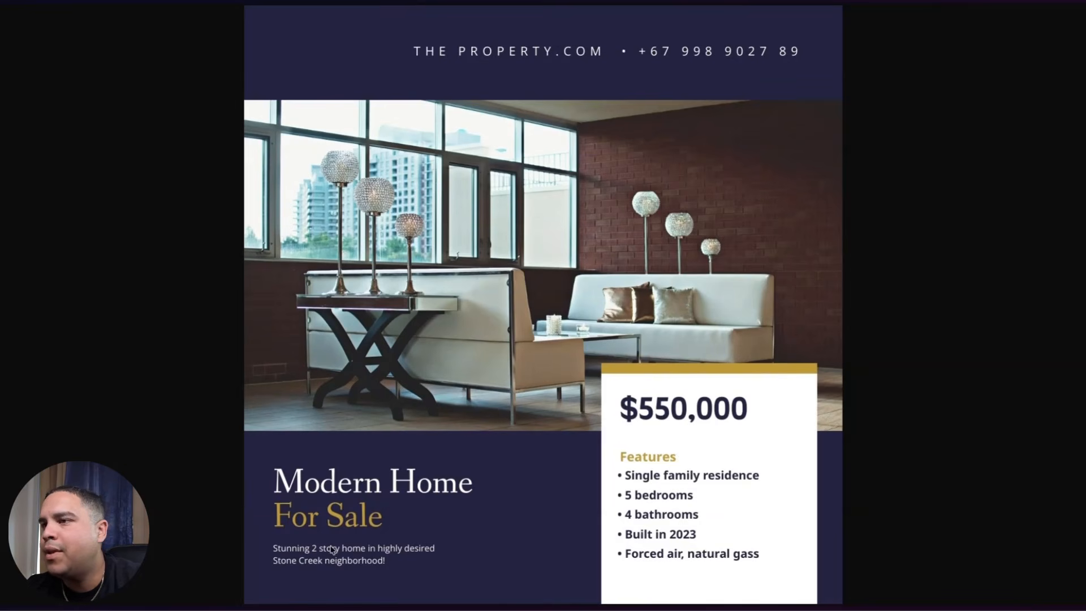
mouse_move(3, 362)
left_click(56, 380)
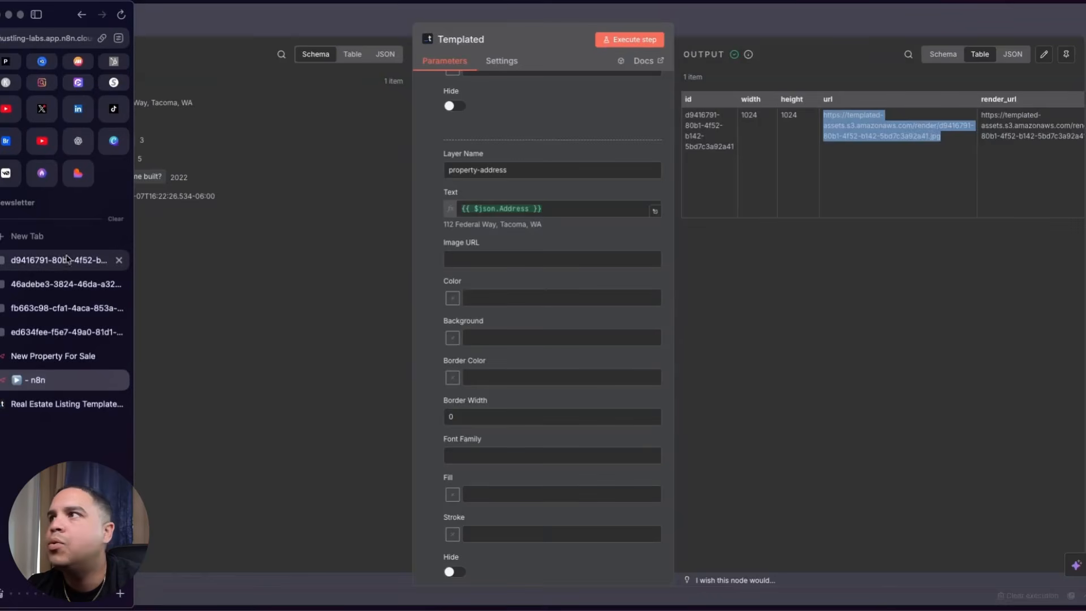
- Close the three old render tabs and open the new render URL in a fresh tab
left_click(1023, 118)
left_click_drag(881, 137, 764, 117)
key("ctrl+c")
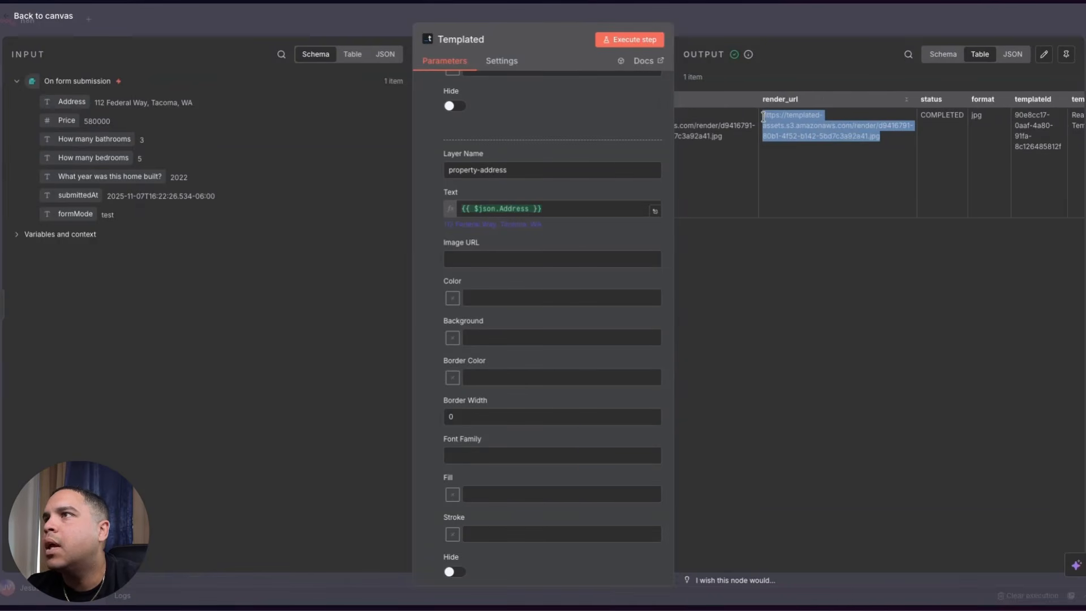
mouse_move(3, 266)
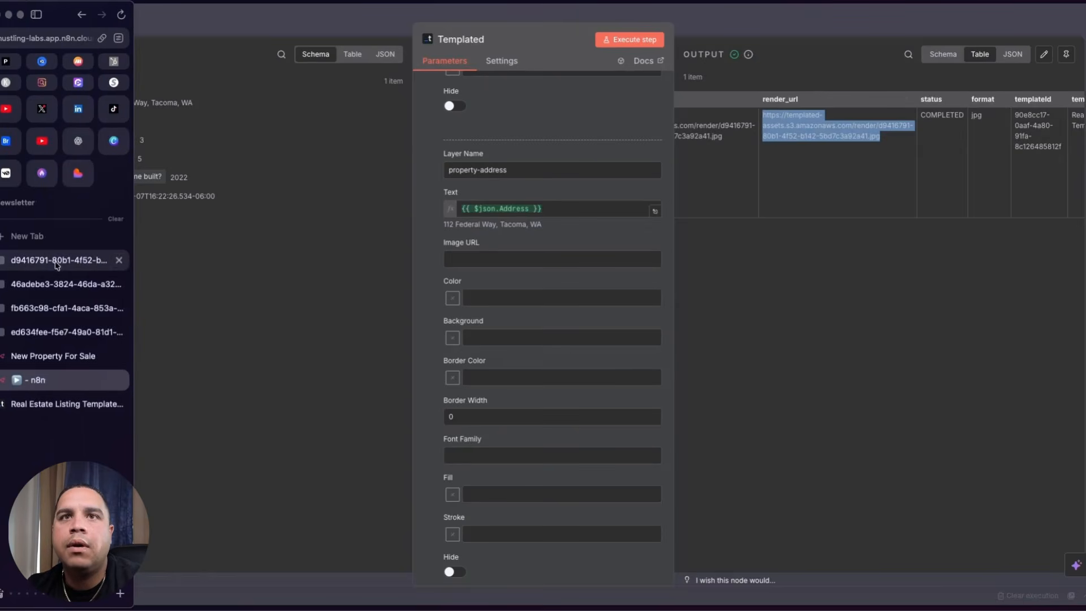
left_click(120, 260)
left_click(120, 260)
left_click(120, 261)
left_click(120, 260)
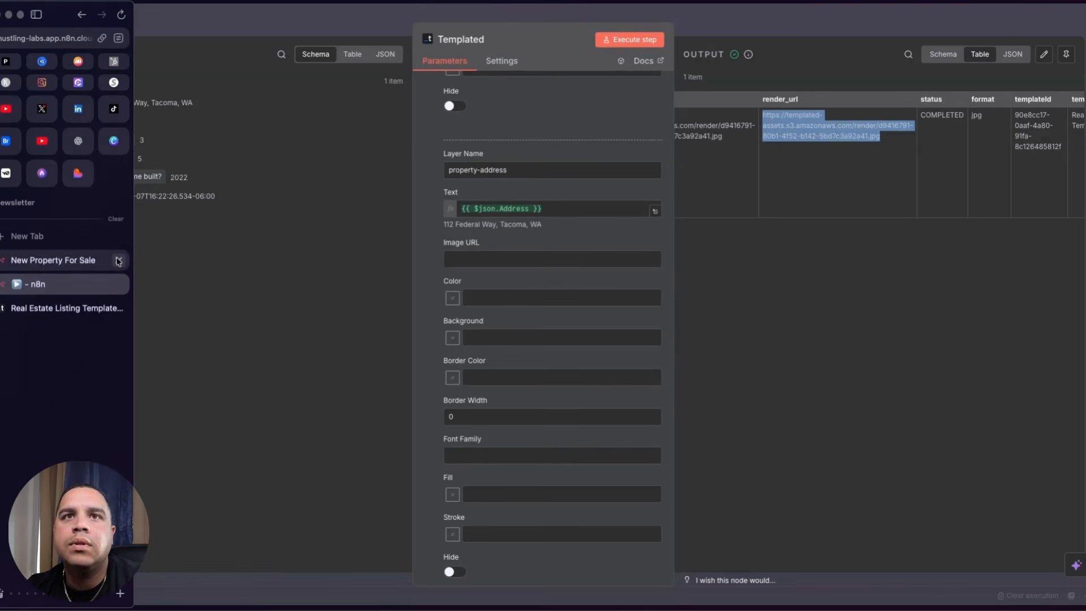
left_click(44, 237)
key("ctrl+v")
key("Return")
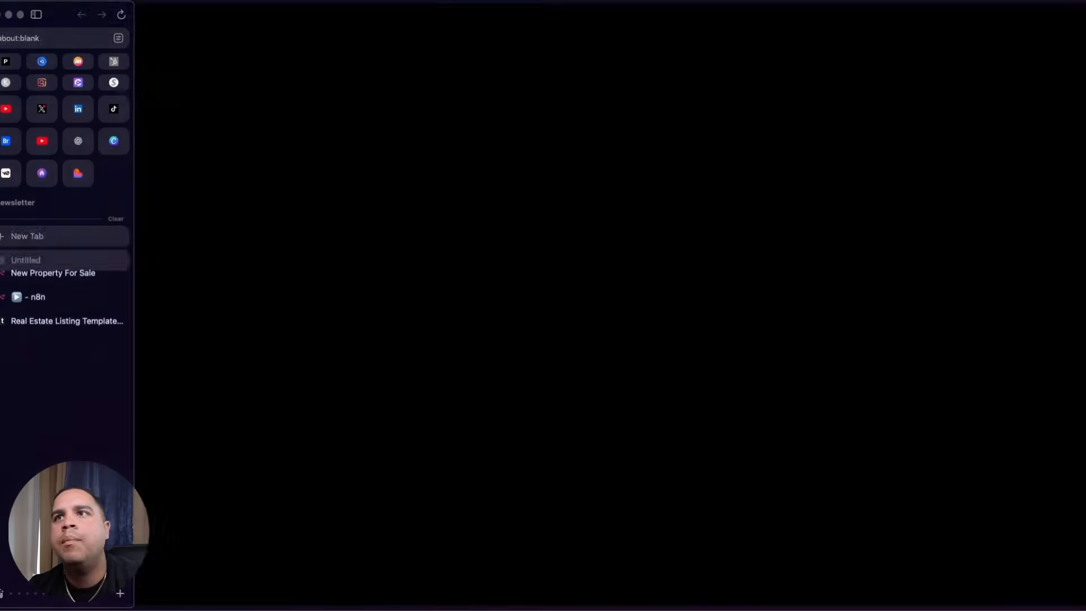
left_click(67, 332)
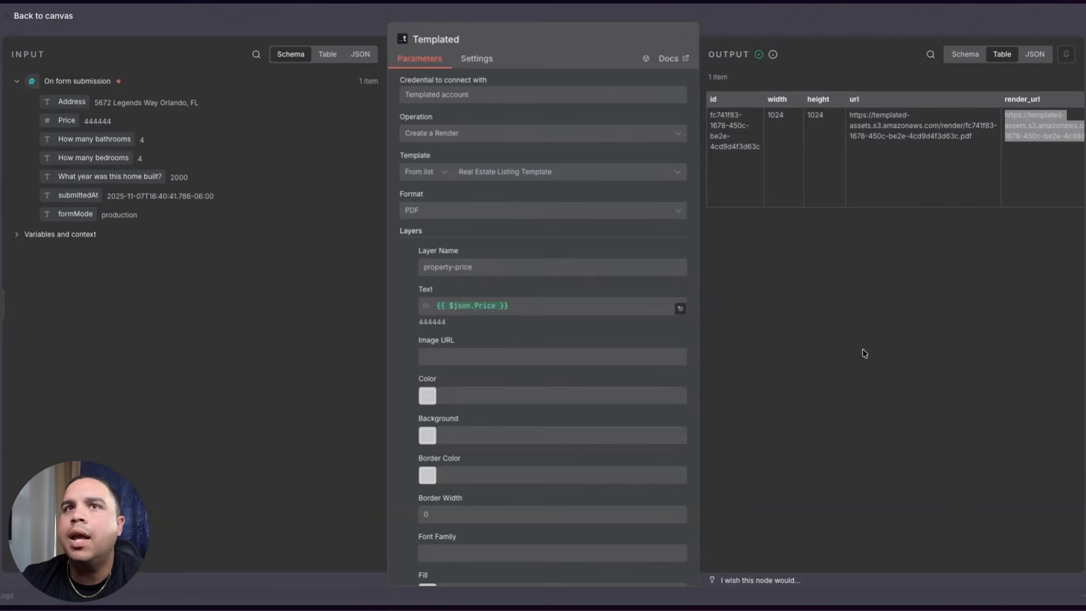
- Open the latest render URL in a new tab to view the 444444 listing PDF, then return to n8n
left_click(899, 277)
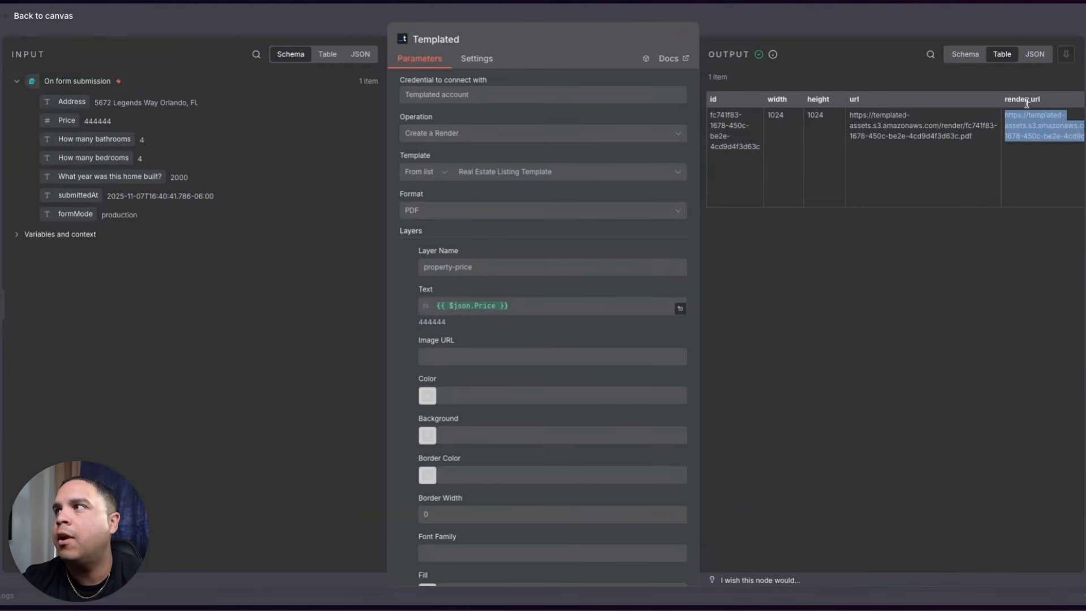
mouse_move(2, 306)
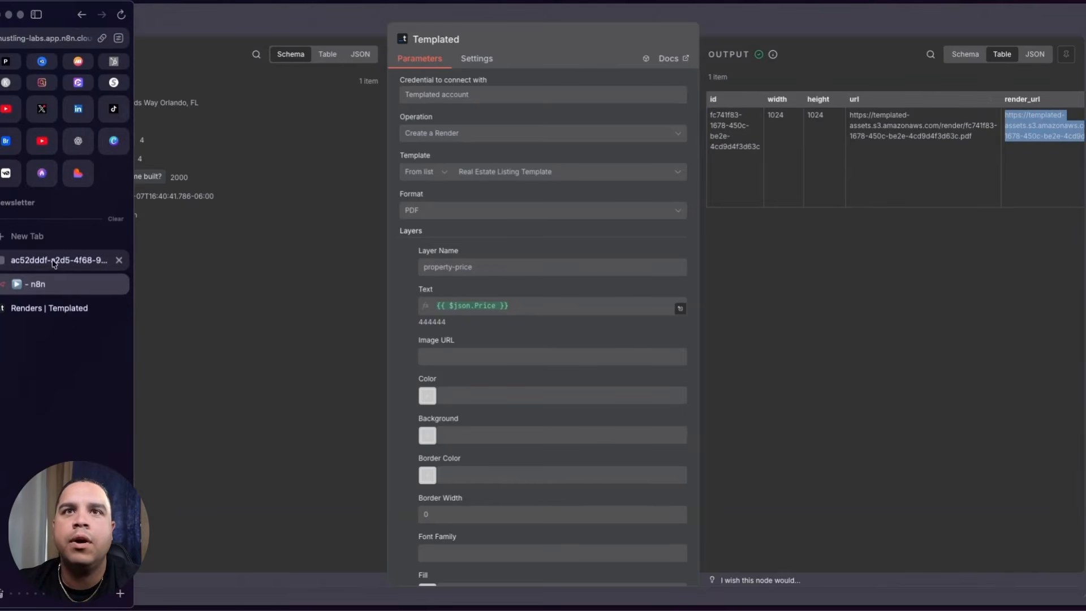
left_click(27, 236)
key("Return")
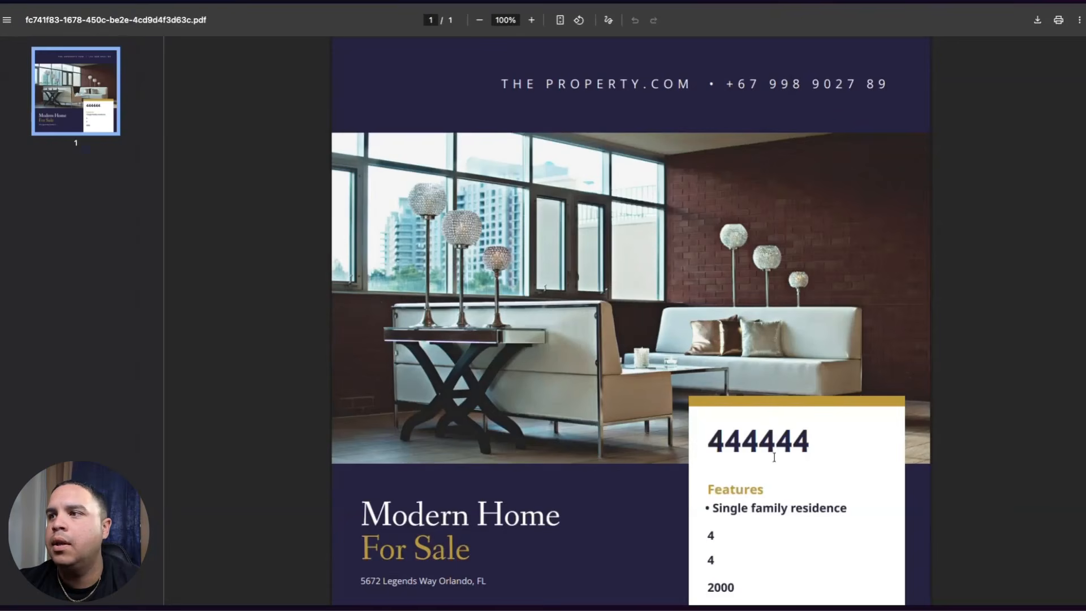
scroll(758, 528, "down", 1)
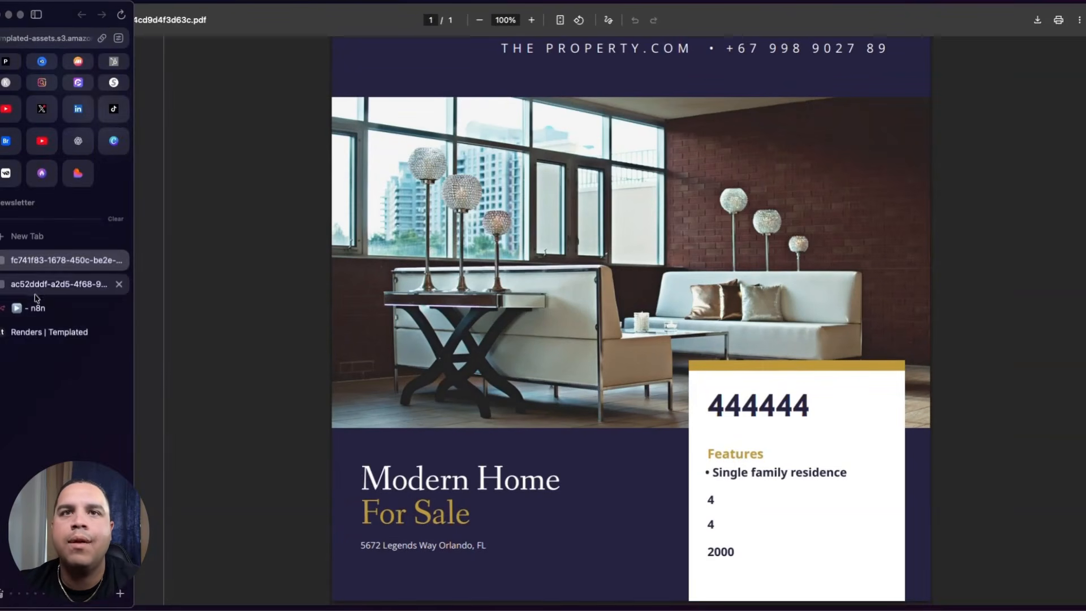
left_click(41, 309)
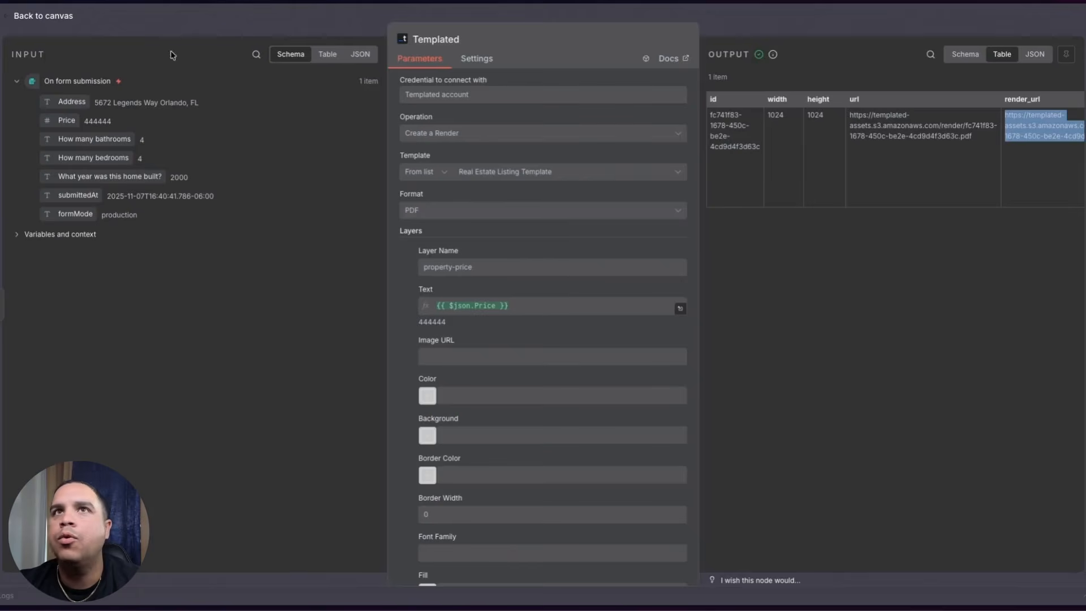
- Leave the execution view, review the On form submission trigger in the Editor, and return to canvas
left_click(15, 17)
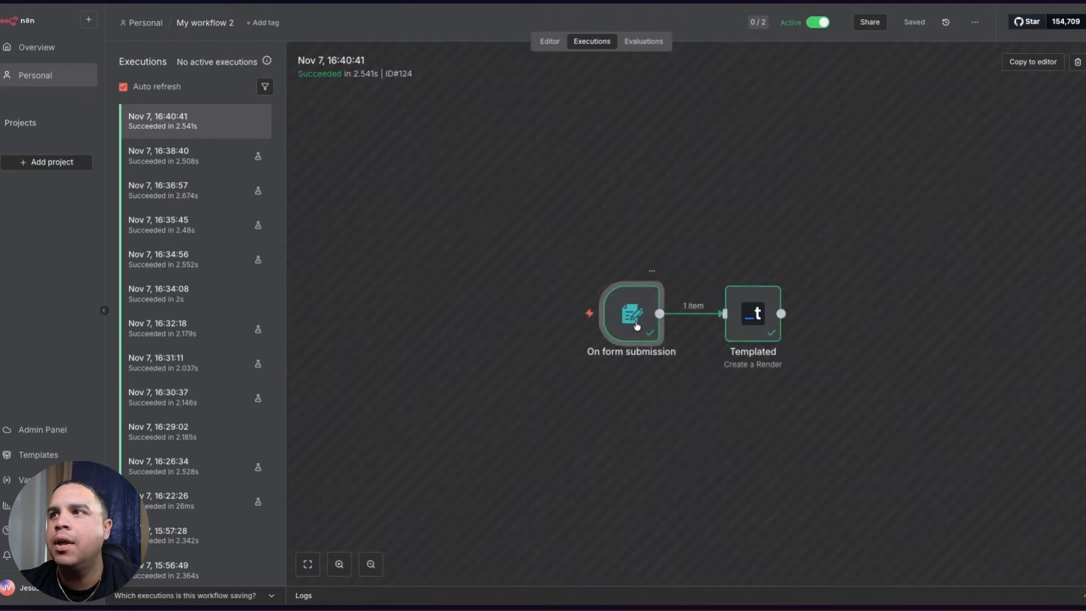
double_click(637, 325)
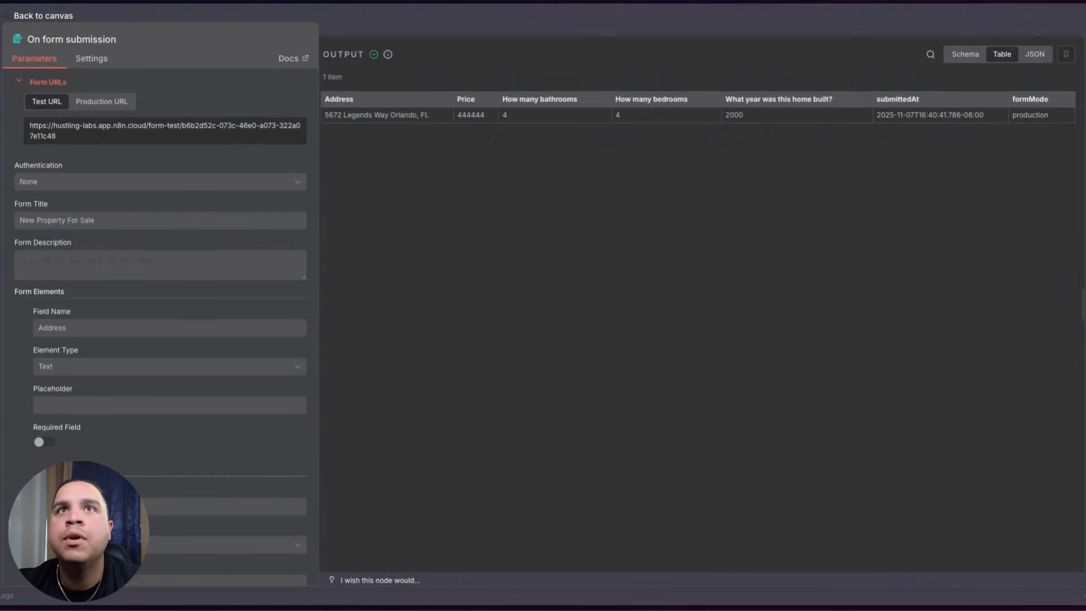
left_click(25, 18)
left_click(550, 44)
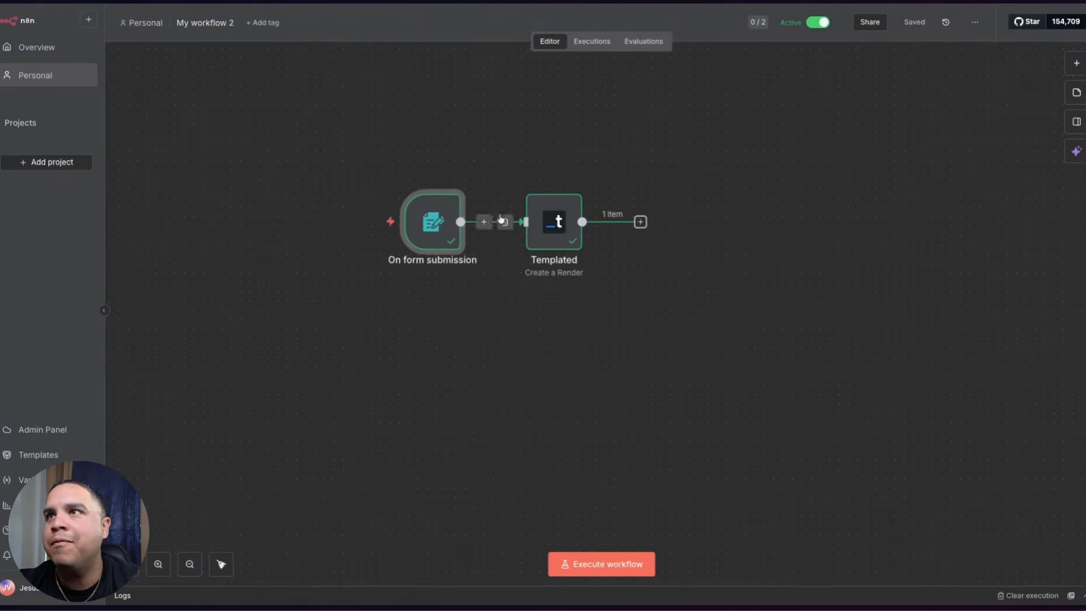
double_click(432, 225)
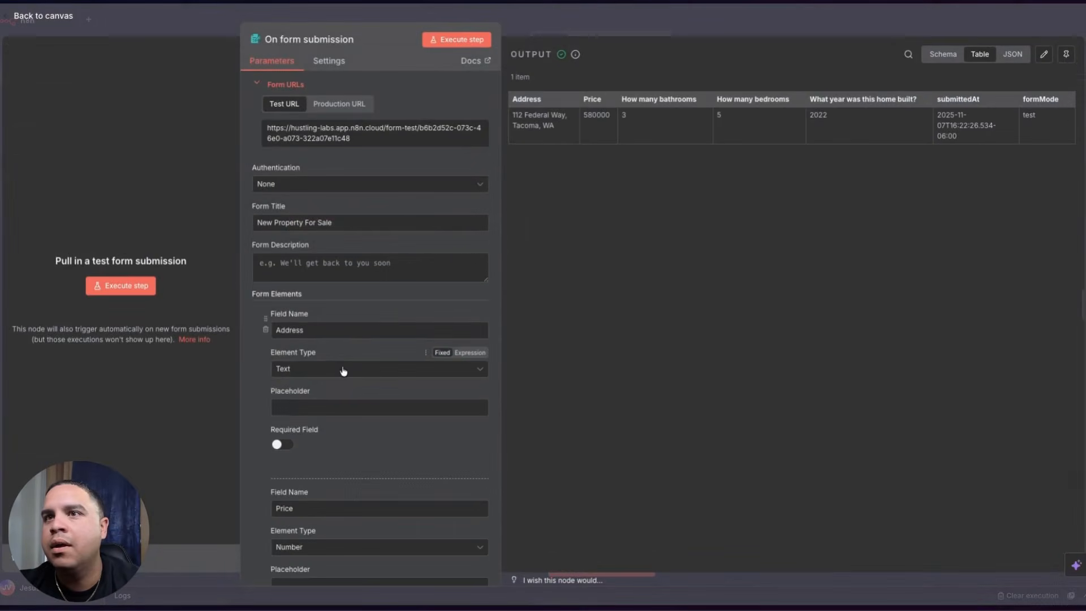
scroll(342, 370, "down", 7)
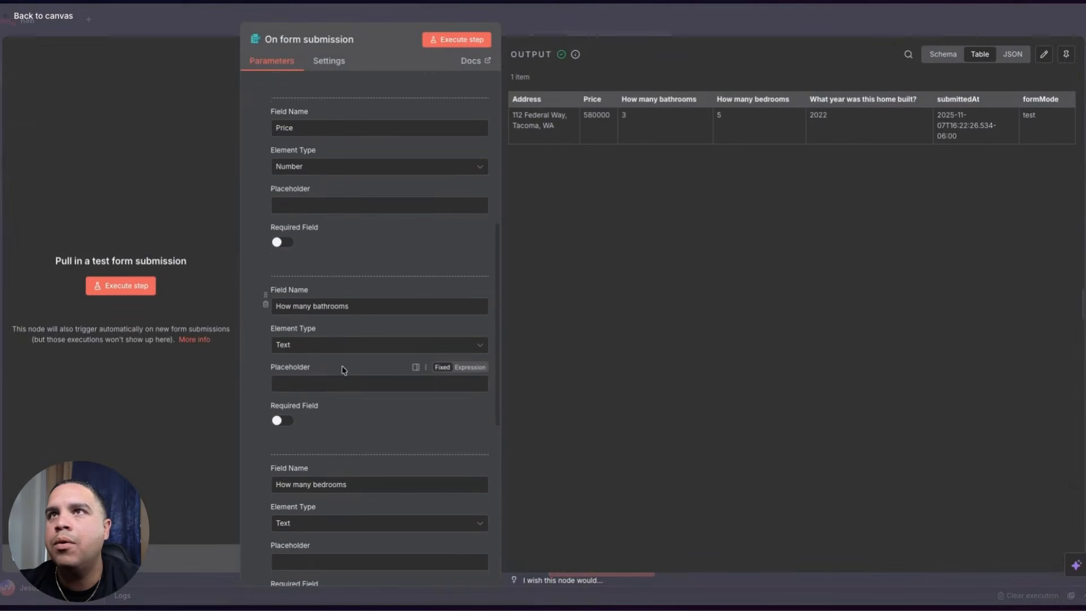
left_click(48, 19)
- Prefix the year-built layer's text with 'Built in'
double_click(546, 229)
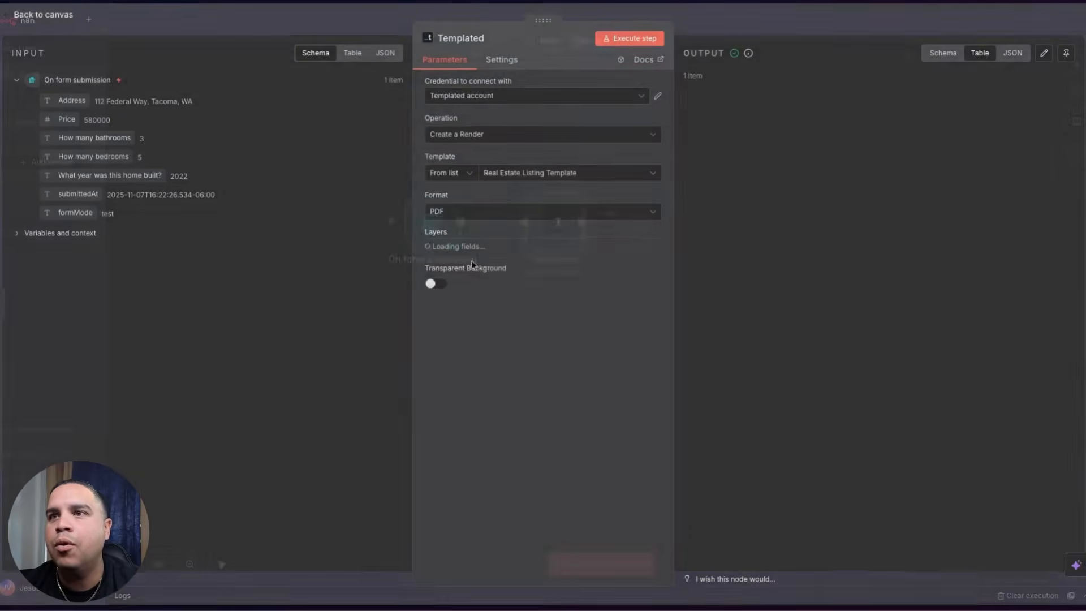
scroll(531, 223, "down", 9)
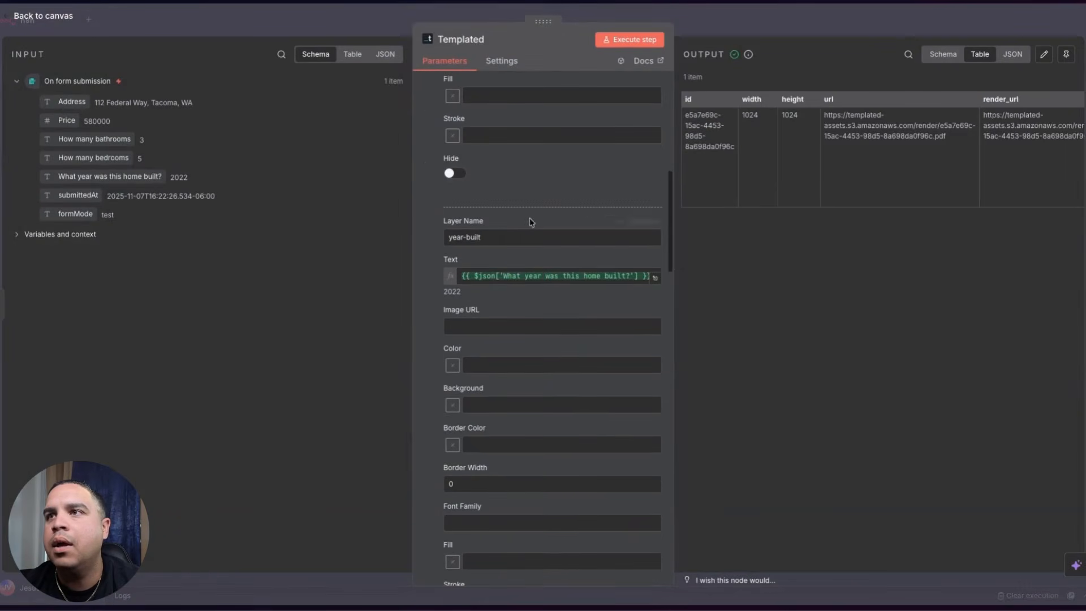
left_click(461, 276)
type("Built in")
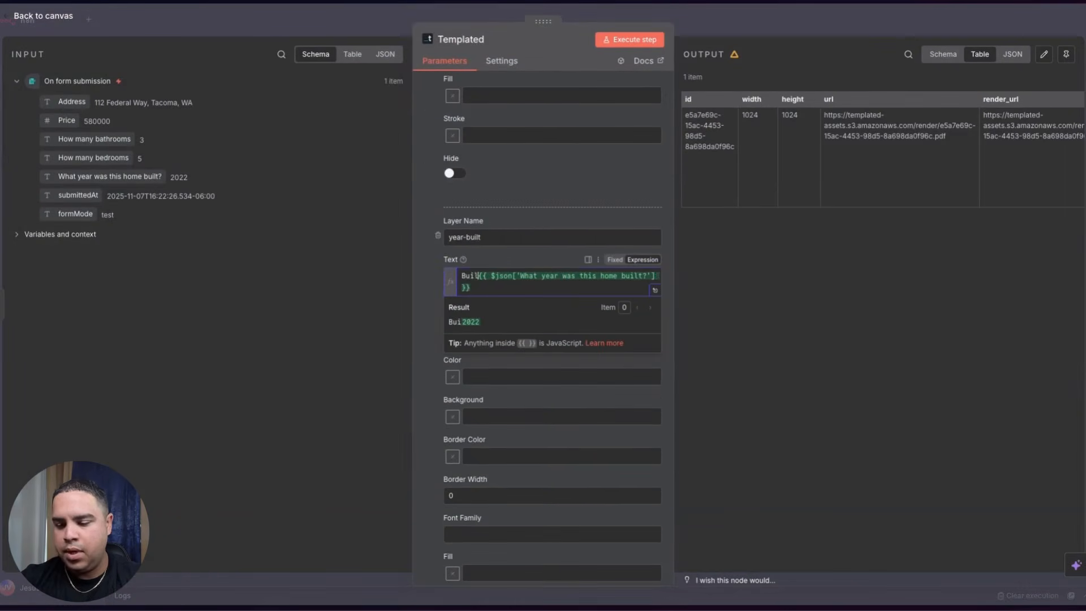
left_click(426, 283)
- Append 'bedrooms' after the bedroom count in the bedrooms layer text
scroll(526, 371, "down", 9)
scroll(542, 386, "down", 3)
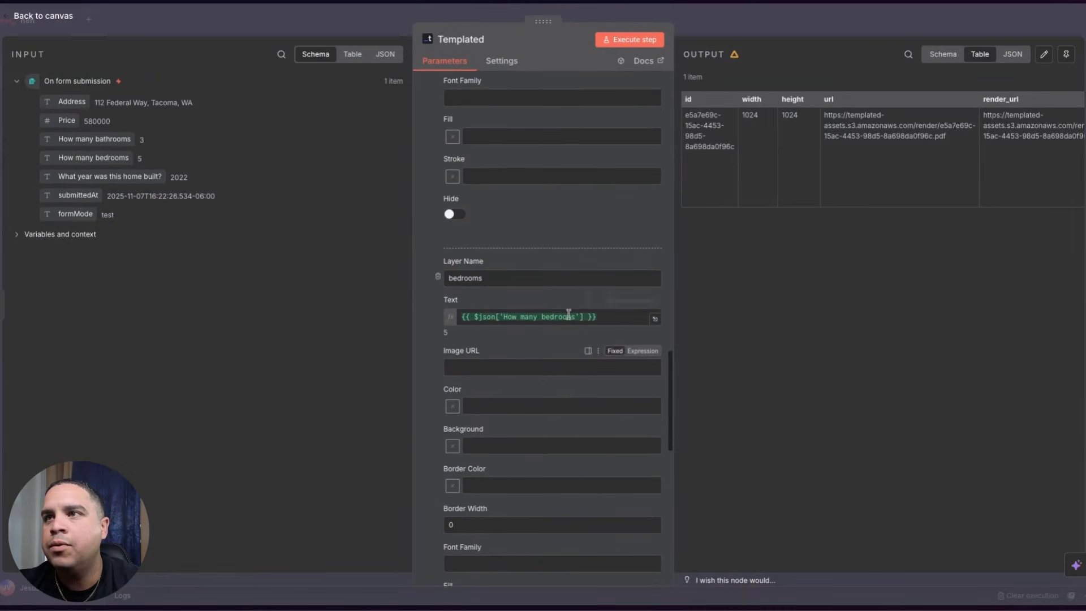
left_click(609, 316)
type("bedrooms")
left_click(425, 320)
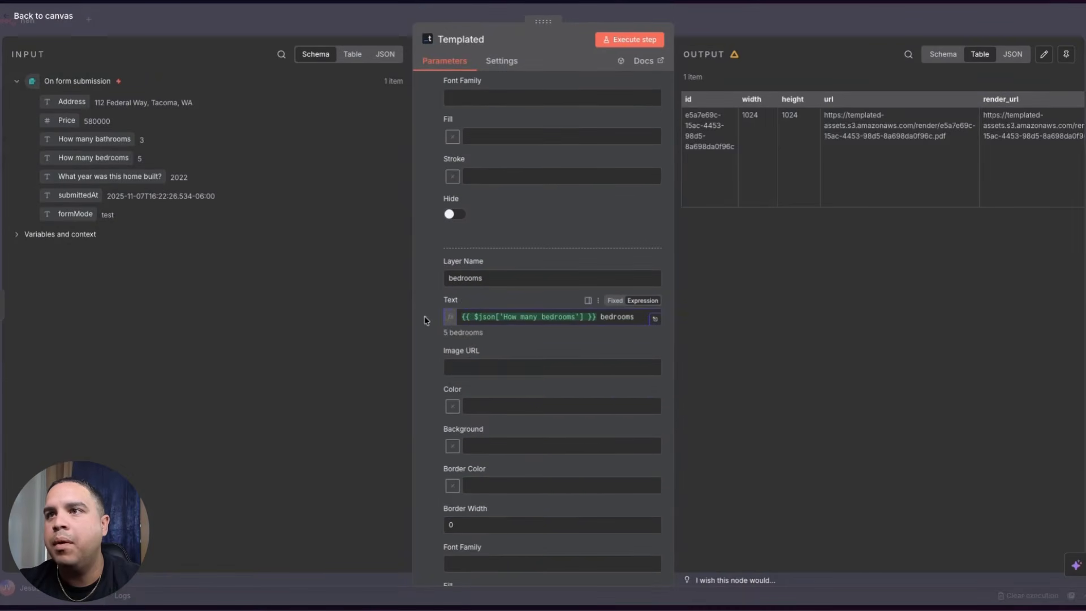
- Prefix the property-address layer text with 'Address:' and run the node to test
scroll(426, 321, "down", 6)
scroll(426, 320, "down", 4)
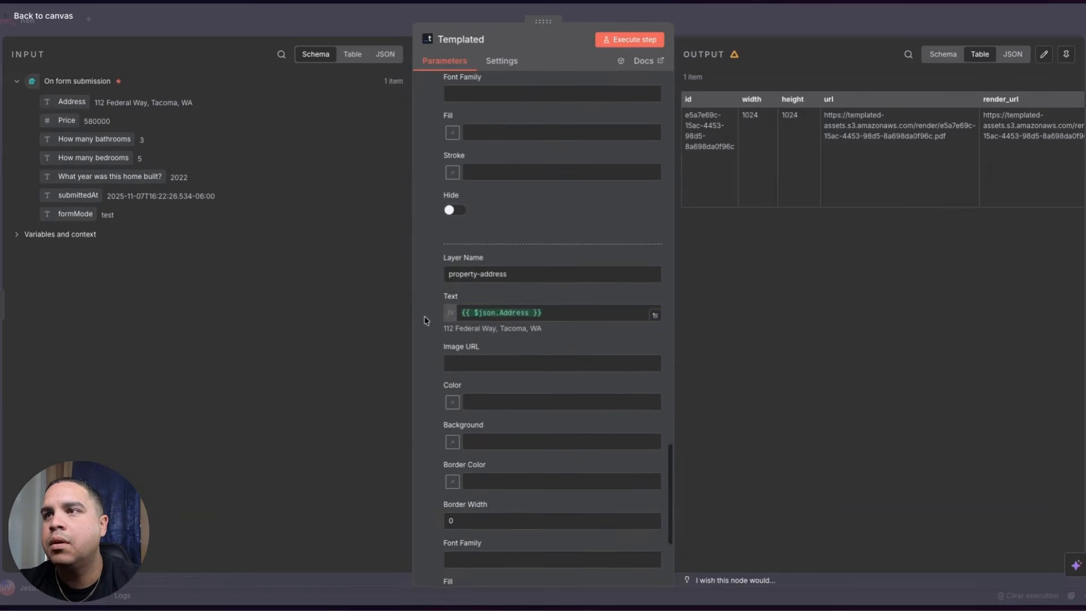
left_click(461, 227)
type("Address:")
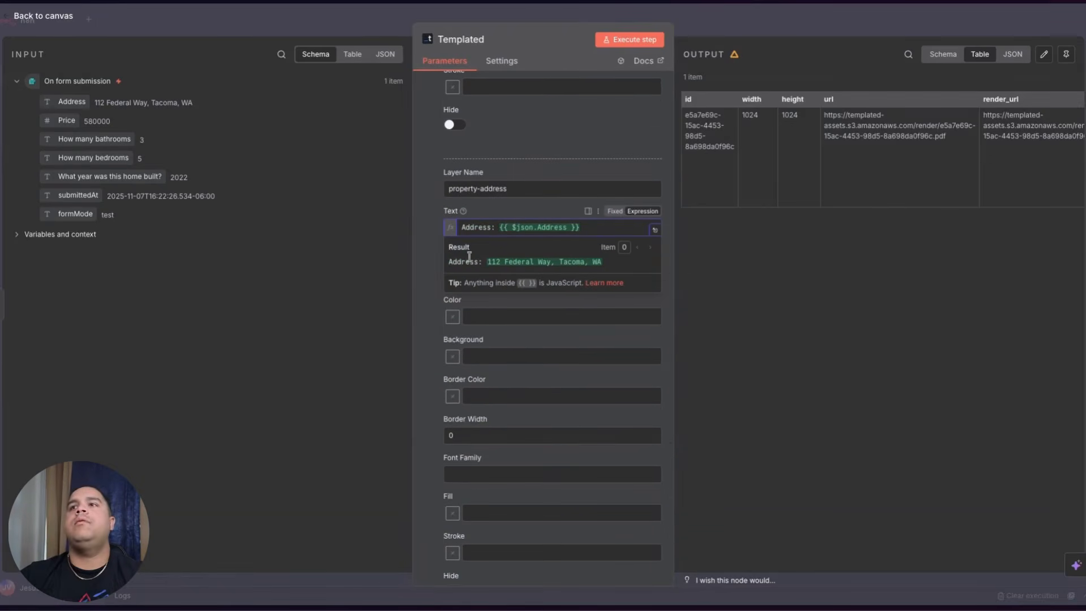
left_click(440, 232)
scroll(440, 232, "down", 2)
left_click(636, 45)
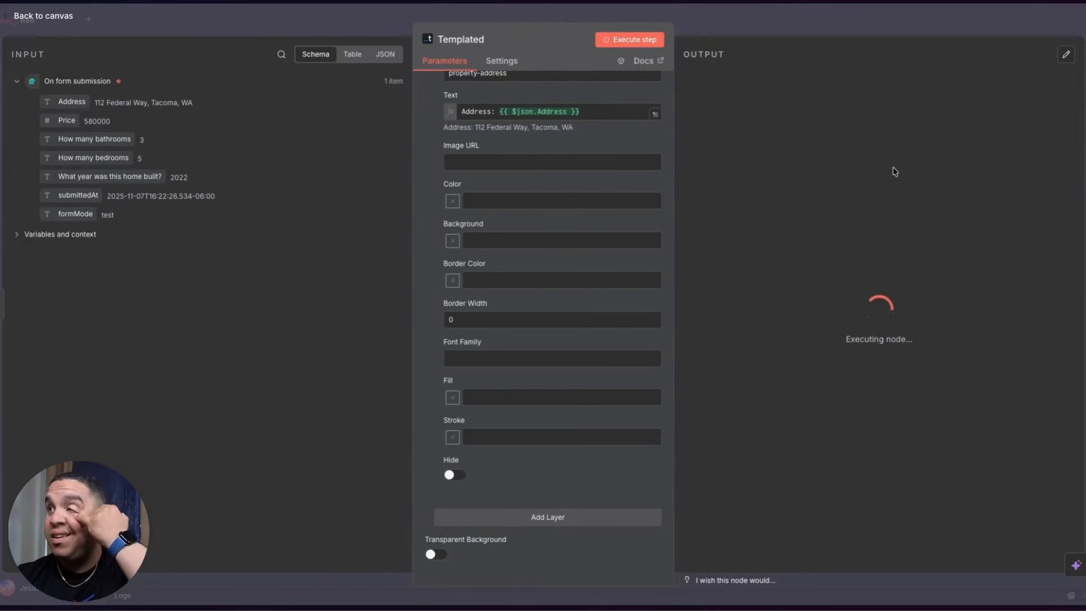
scroll(538, 179, "up", 10)
- Add a '$' before the property-price text, rerun the node, and save the workflow
left_click(460, 307)
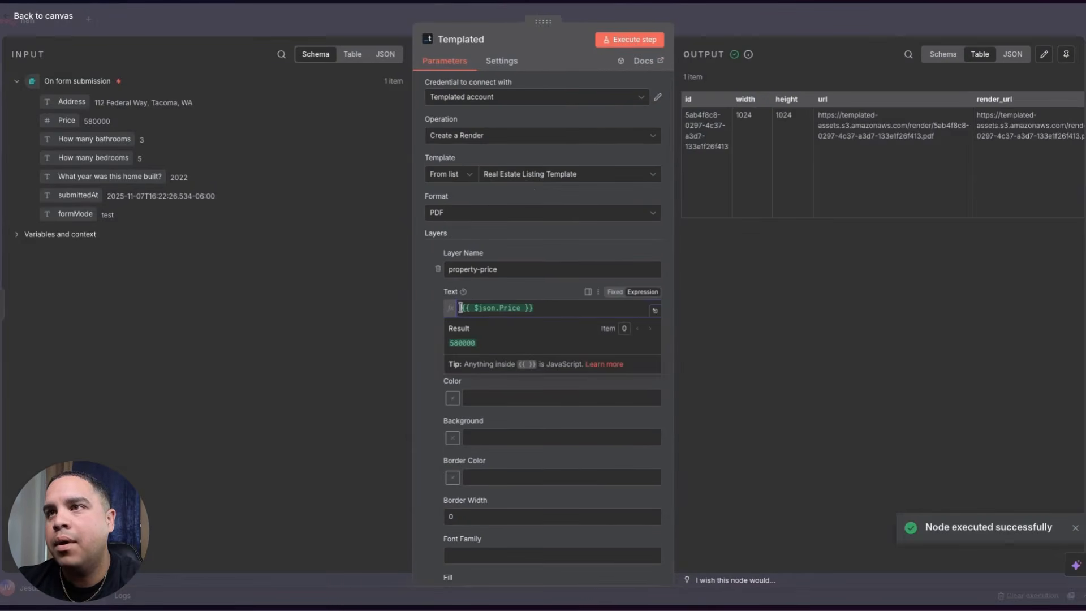
type("$")
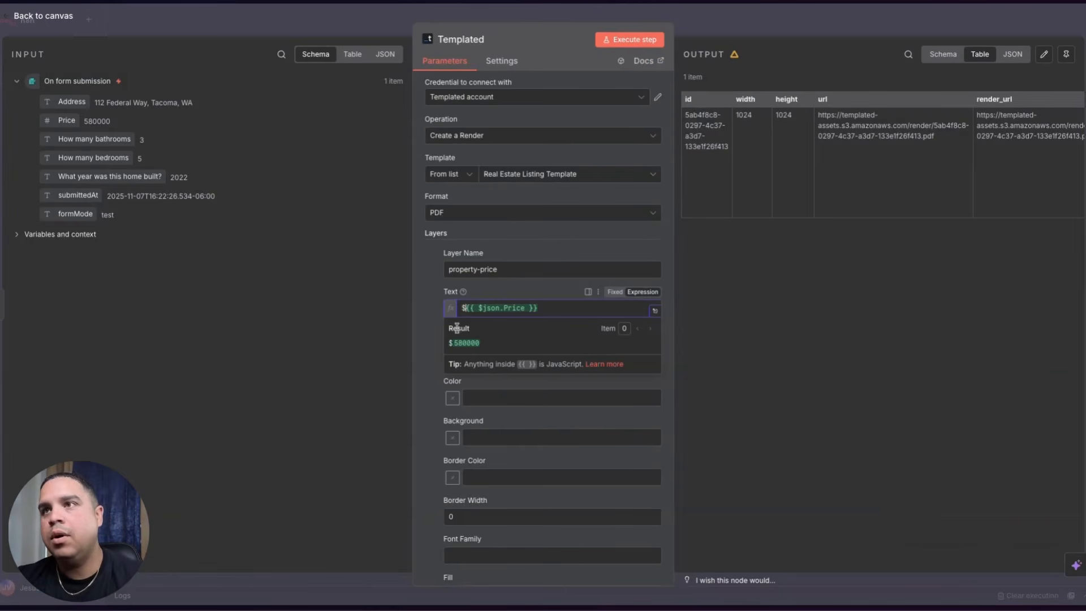
left_click(423, 299)
left_click(605, 37)
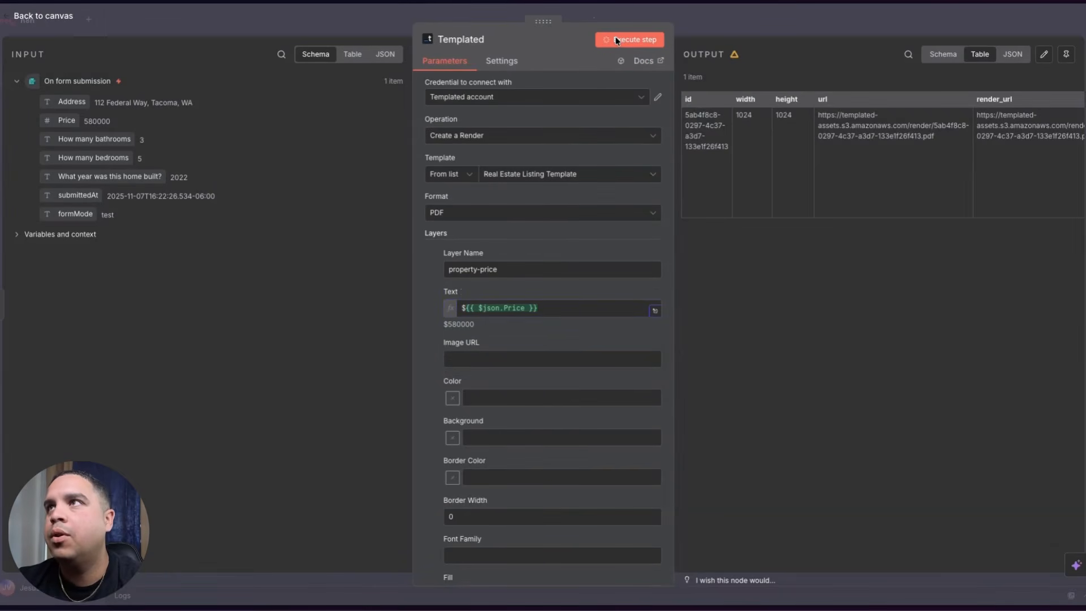
left_click(73, 24)
left_click(906, 24)
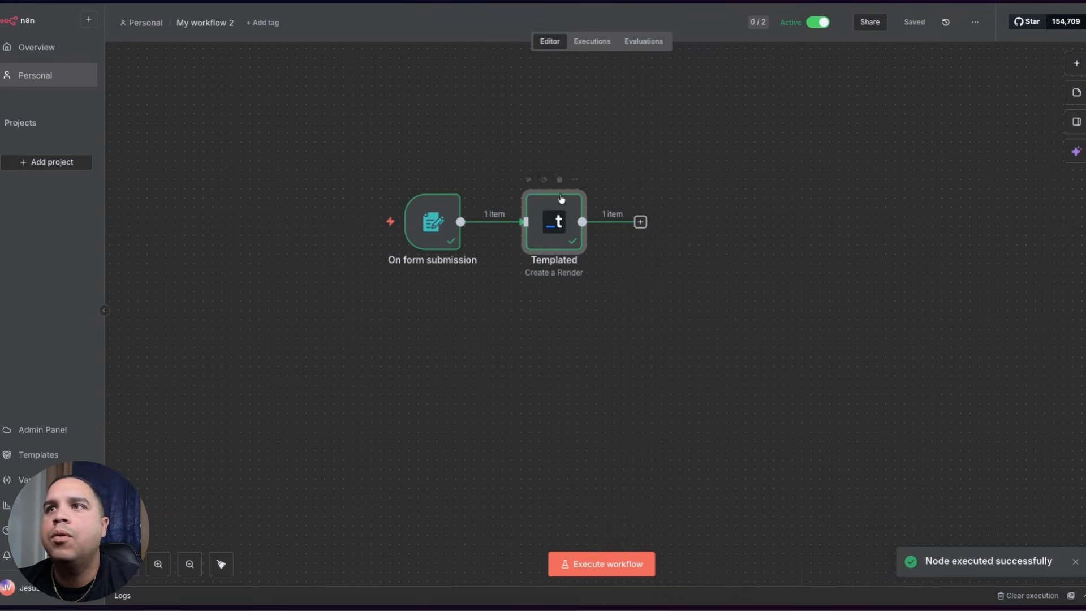
- Copy the form trigger's Production URL and load it in the browser
double_click(431, 223)
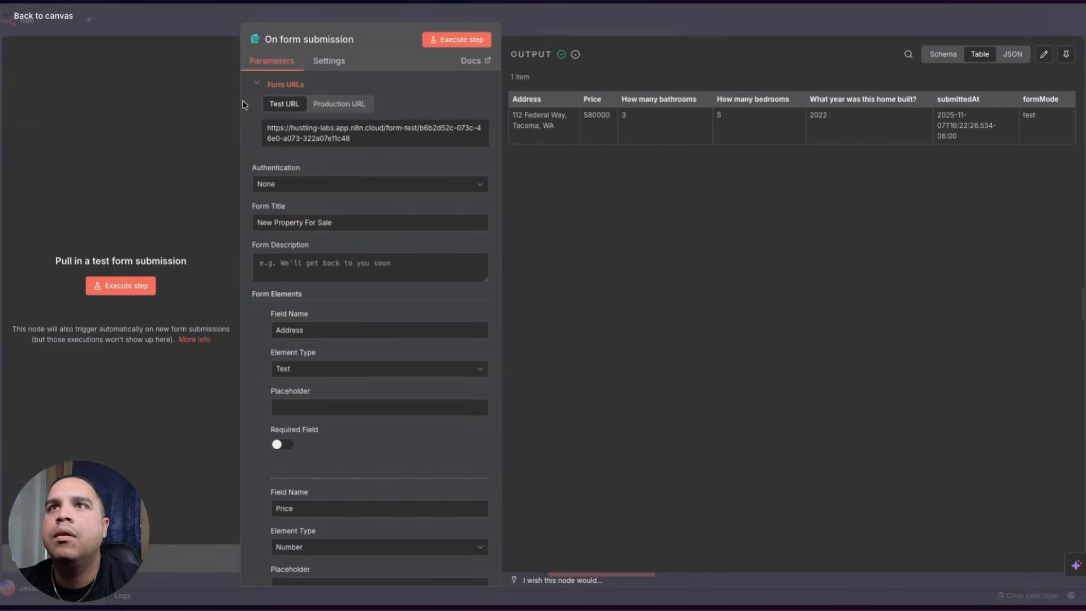
left_click(341, 102)
left_click(323, 133)
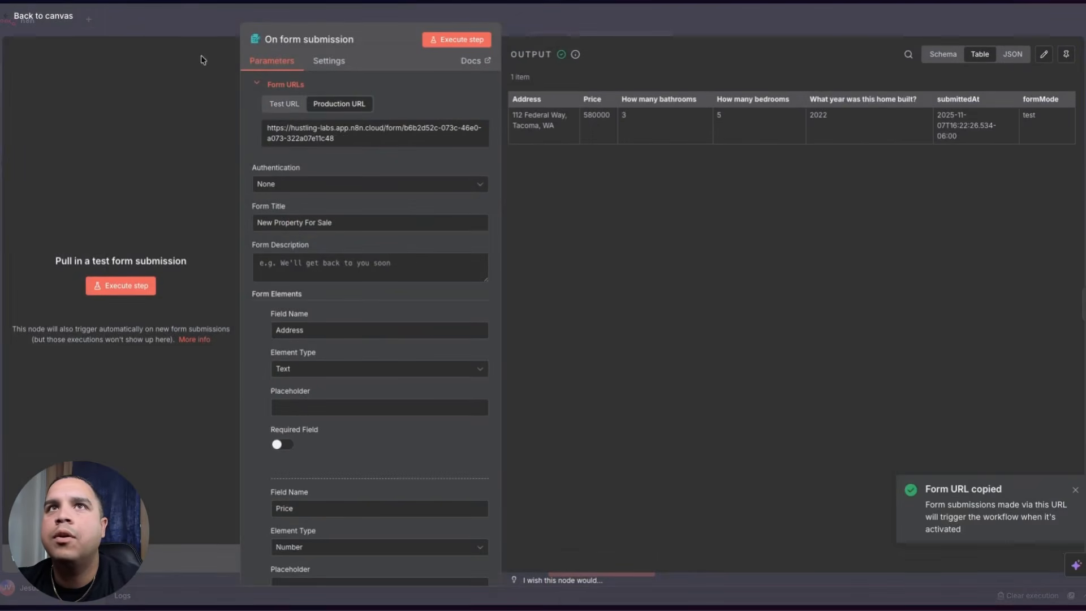
left_click(38, 12)
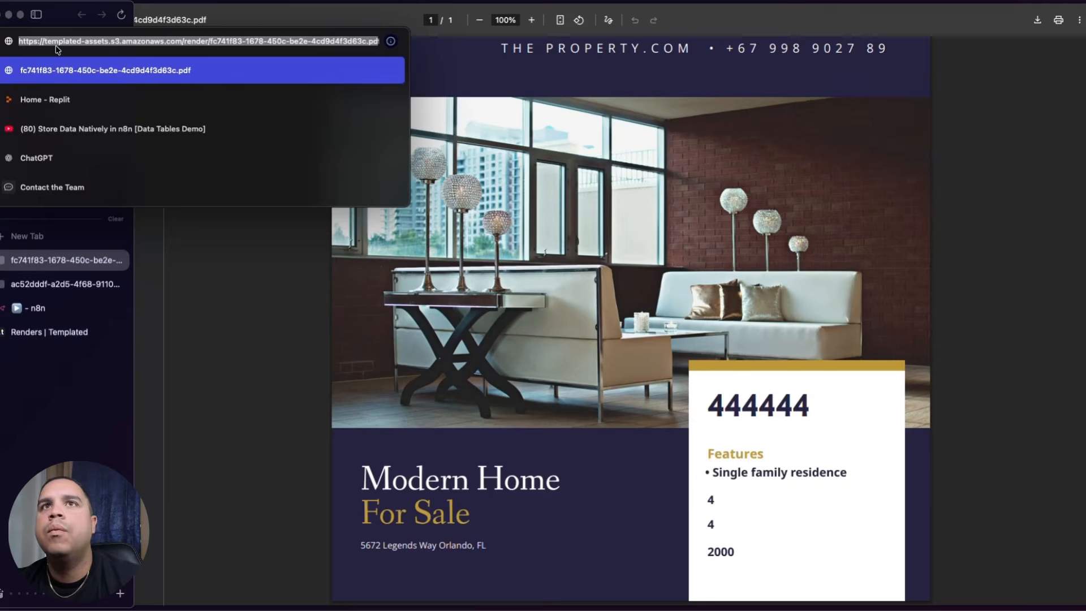
key("Return")
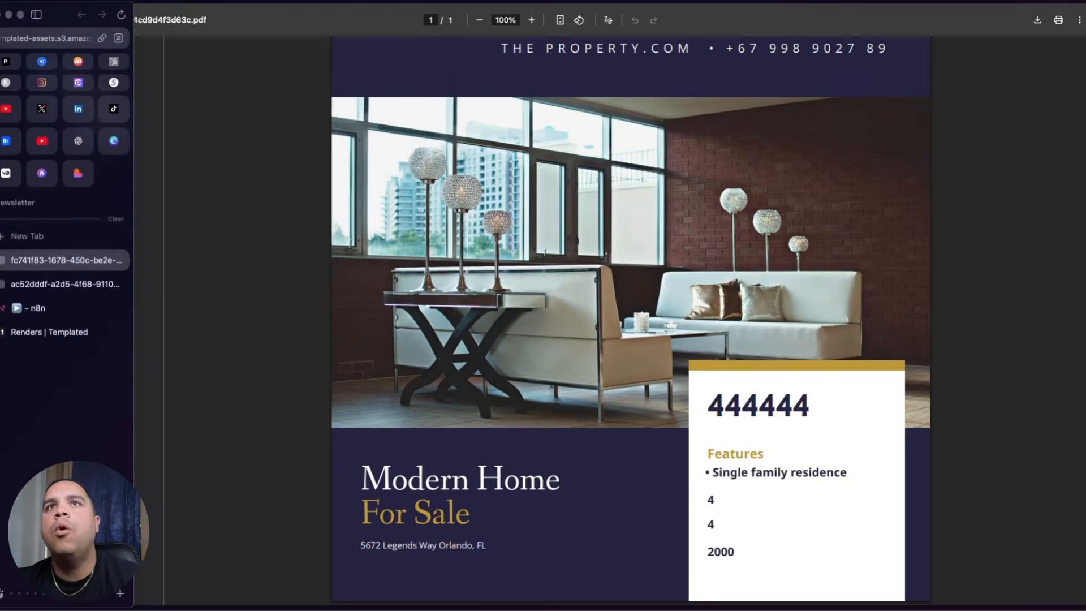
- Fill in the Austin, TX property address, 2, 3 and year 2000, then submit the form
left_click(490, 90)
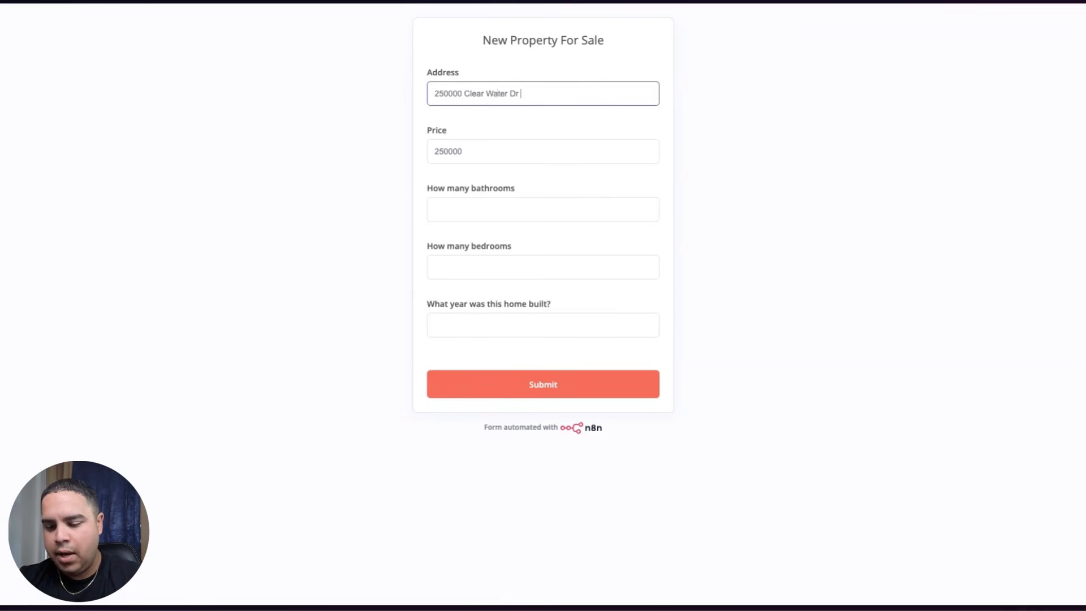
key("Tab")
key("Tab")
type("2")
key("Tab")
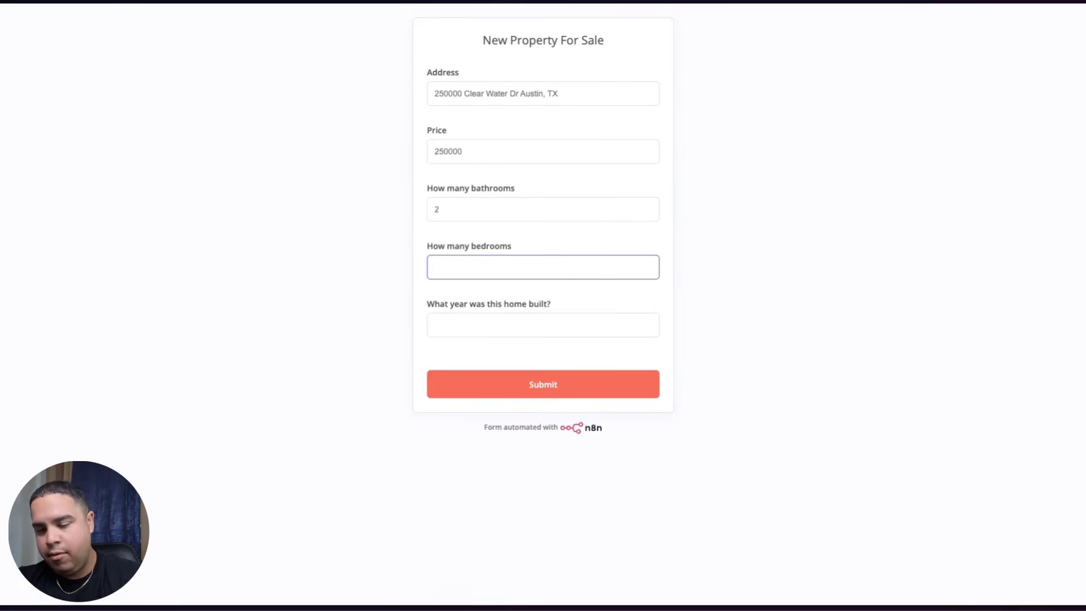
type("3")
key("Tab")
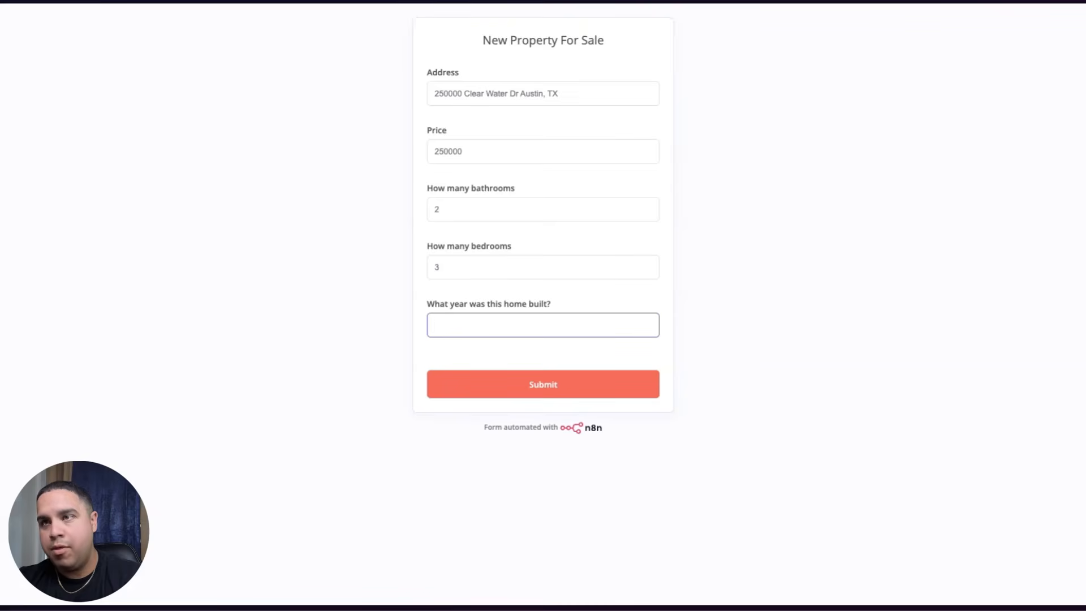
type("2000")
left_click(546, 389)
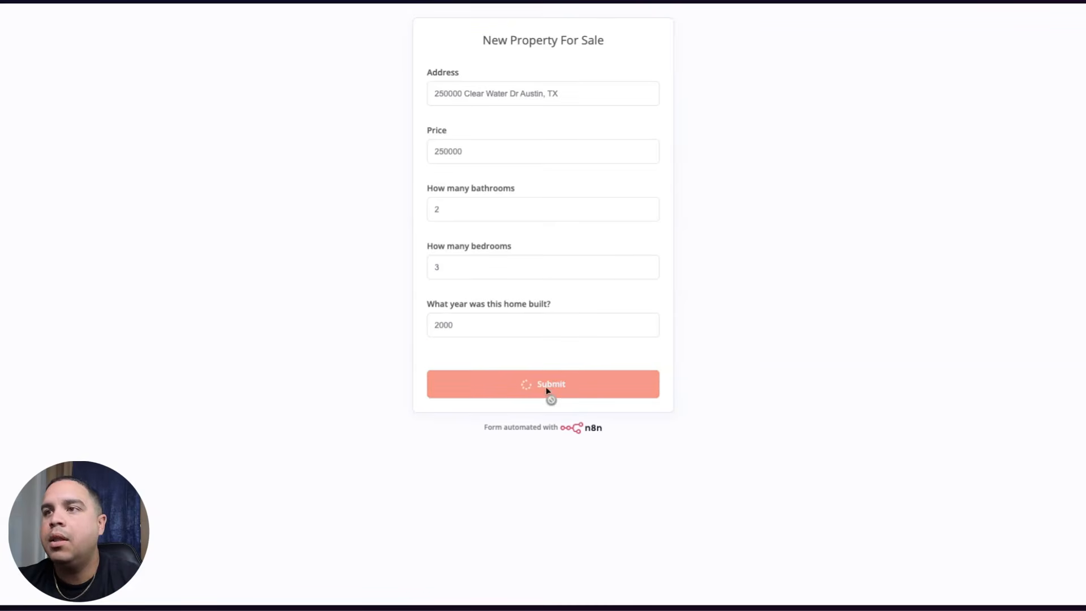
mouse_move(3, 61)
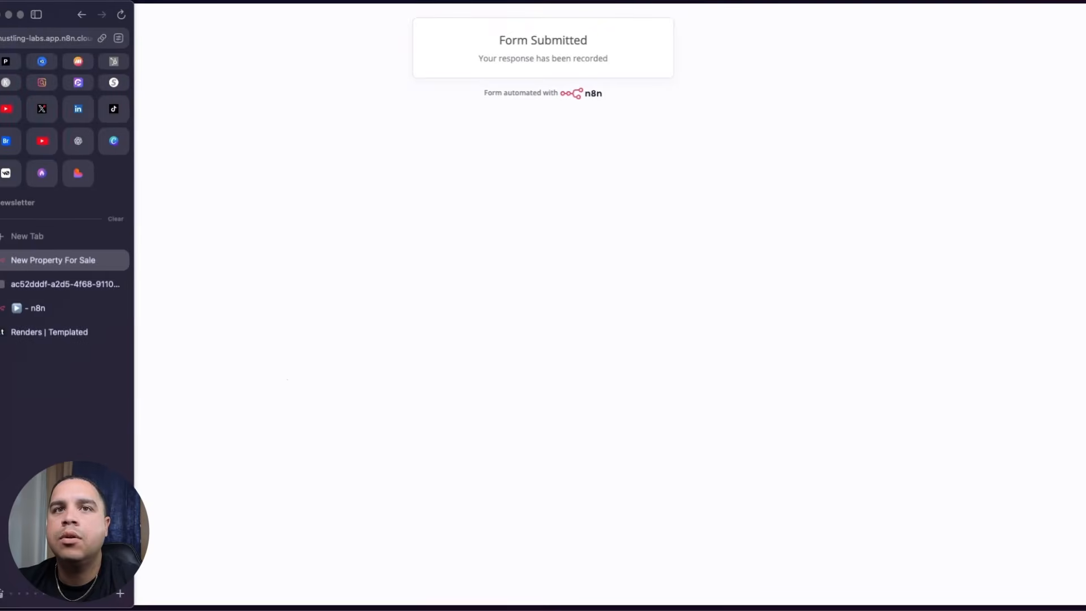
left_click(36, 307)
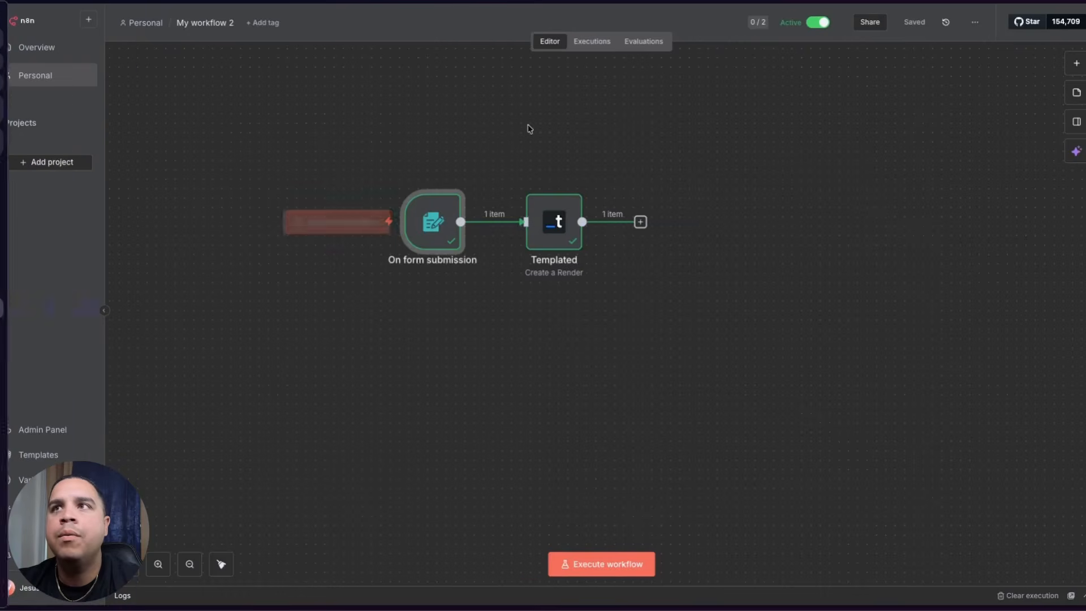
- Copy the 16:43:16 run's Templated render_url and load it in a browser tab
left_click(592, 41)
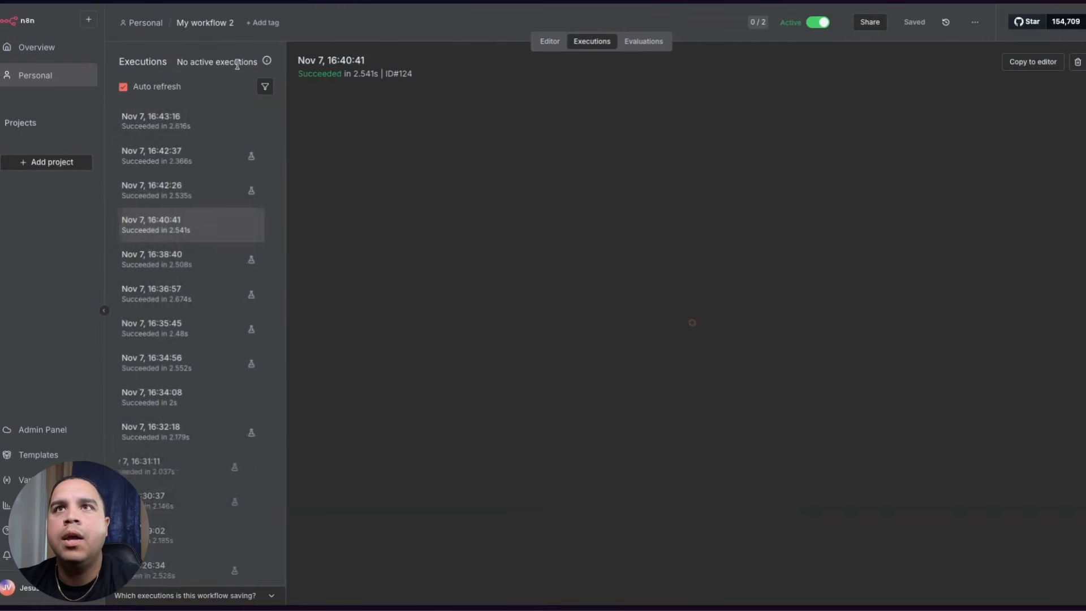
left_click(175, 124)
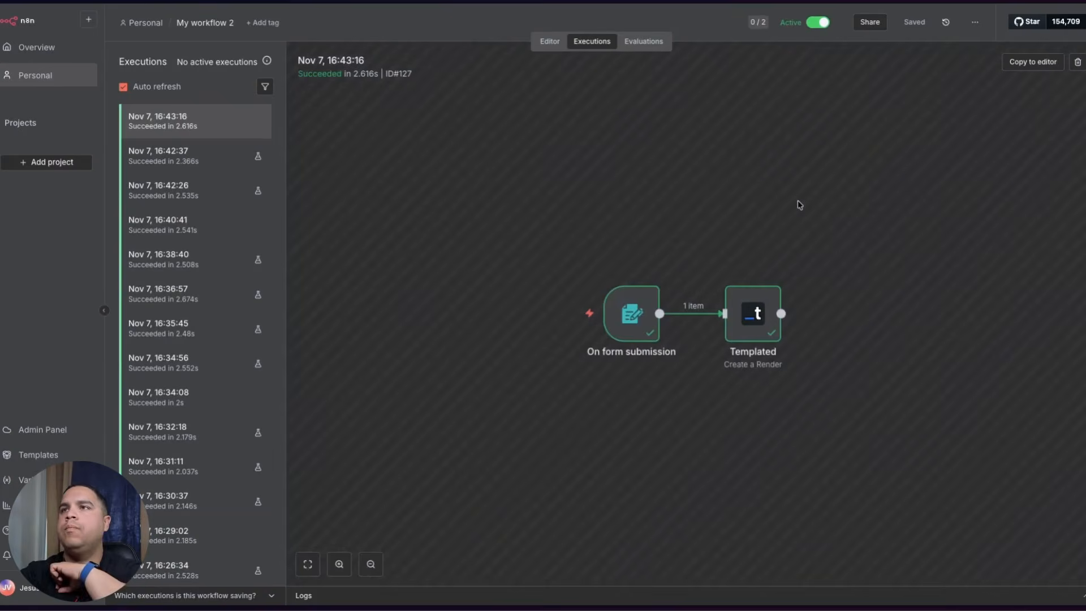
double_click(753, 313)
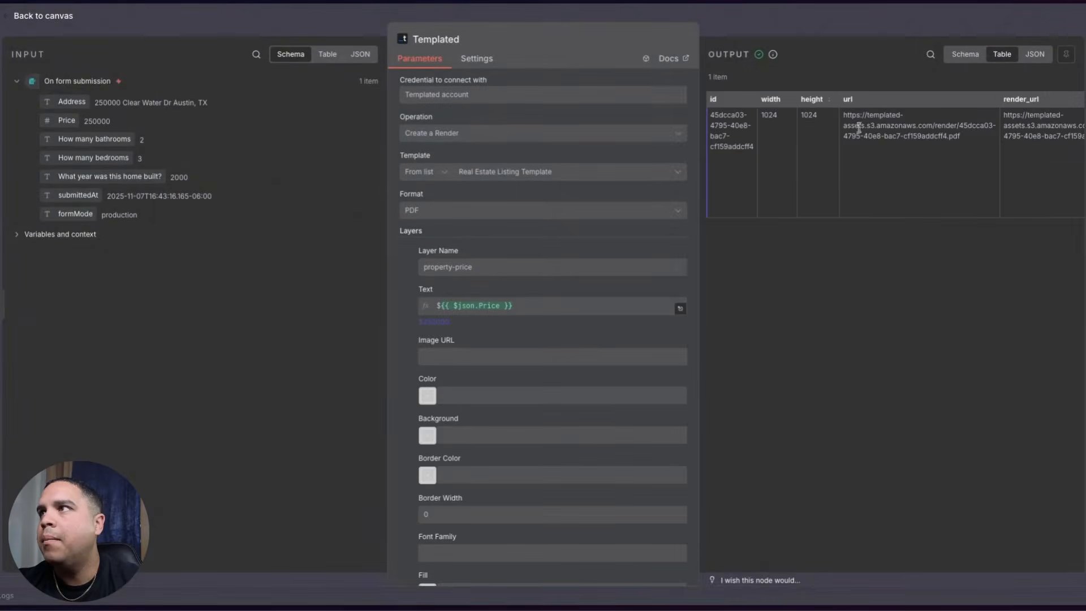
triple_click(1038, 117)
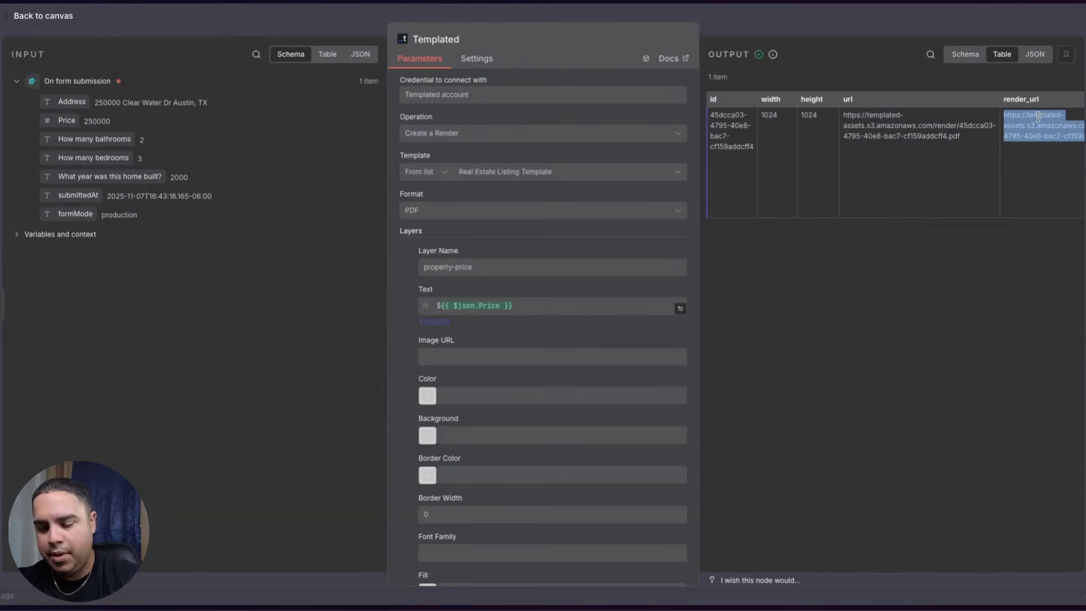
left_click(37, 259)
left_click(56, 34)
key("super+v")
key("Return")
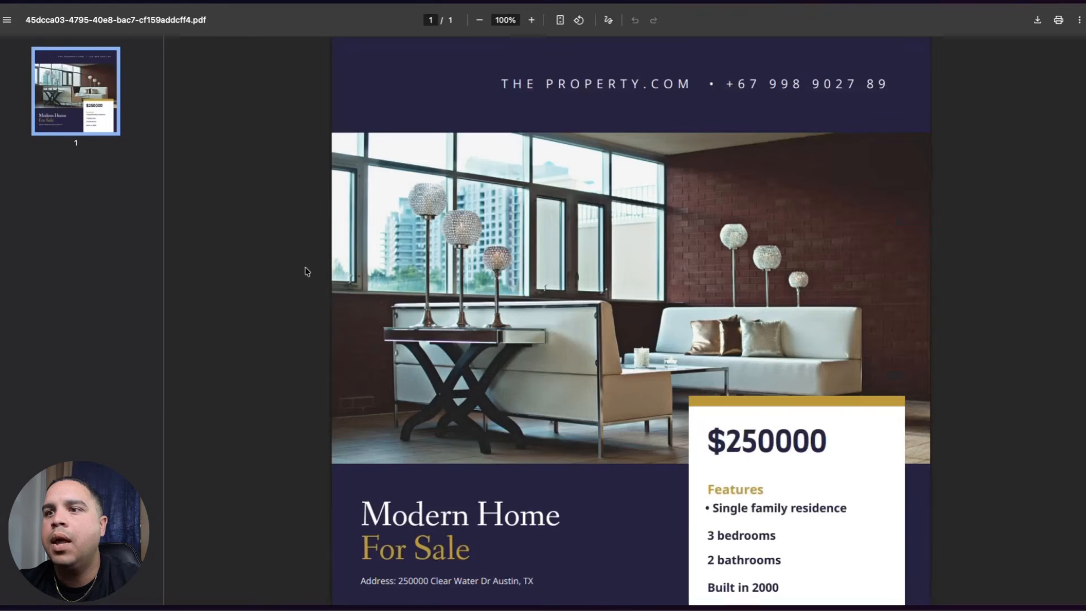
- Scroll through the $250000 listing PDF, then return to the n8n tab
scroll(305, 272, "down", 1)
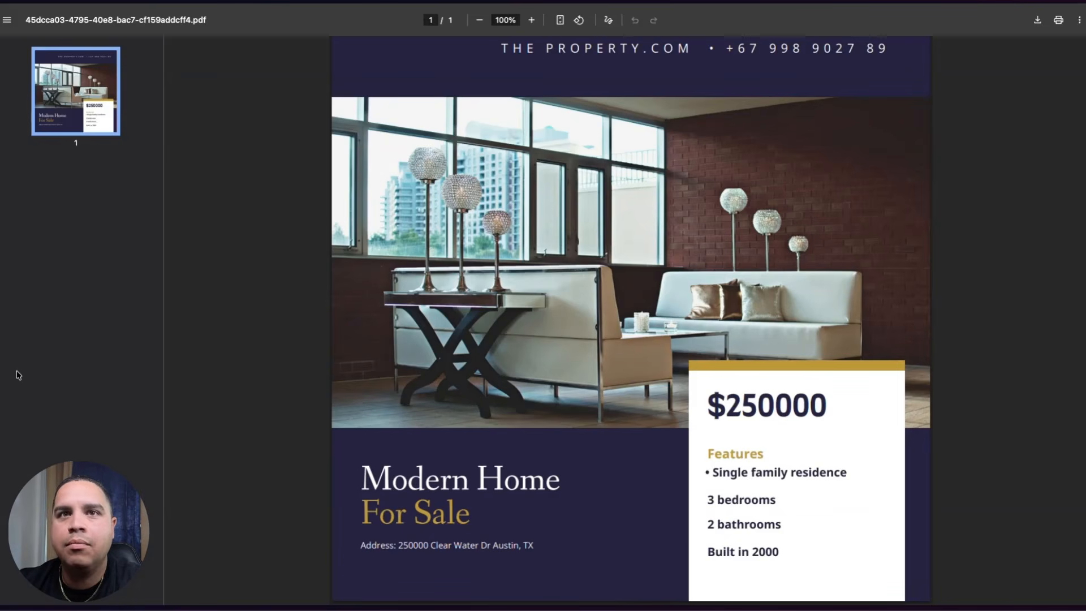
left_click(38, 309)
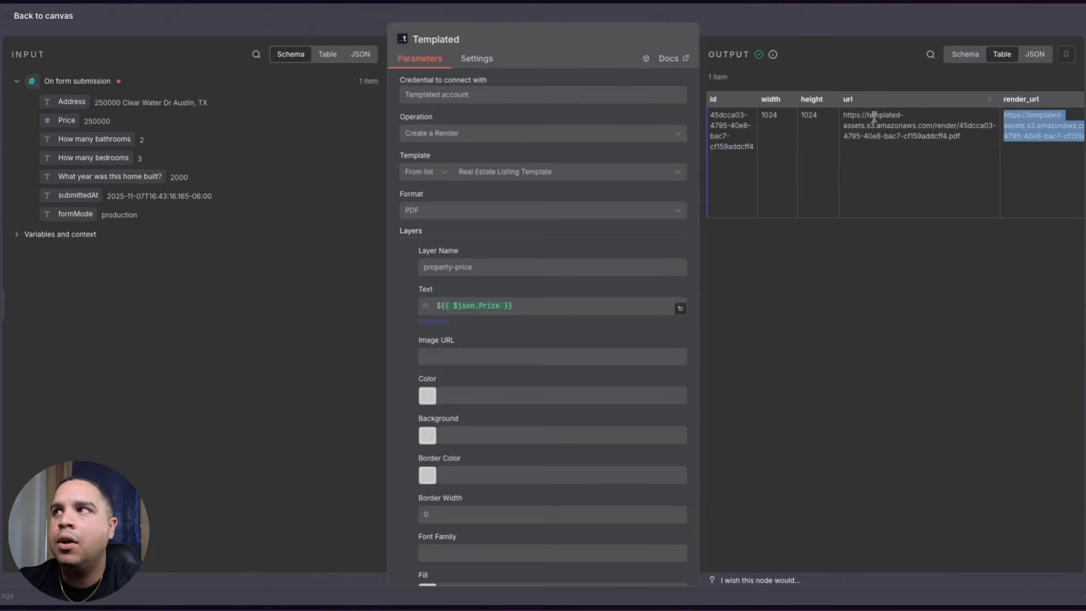
scroll(929, 235, "right", 5)
scroll(931, 237, "left", 3)
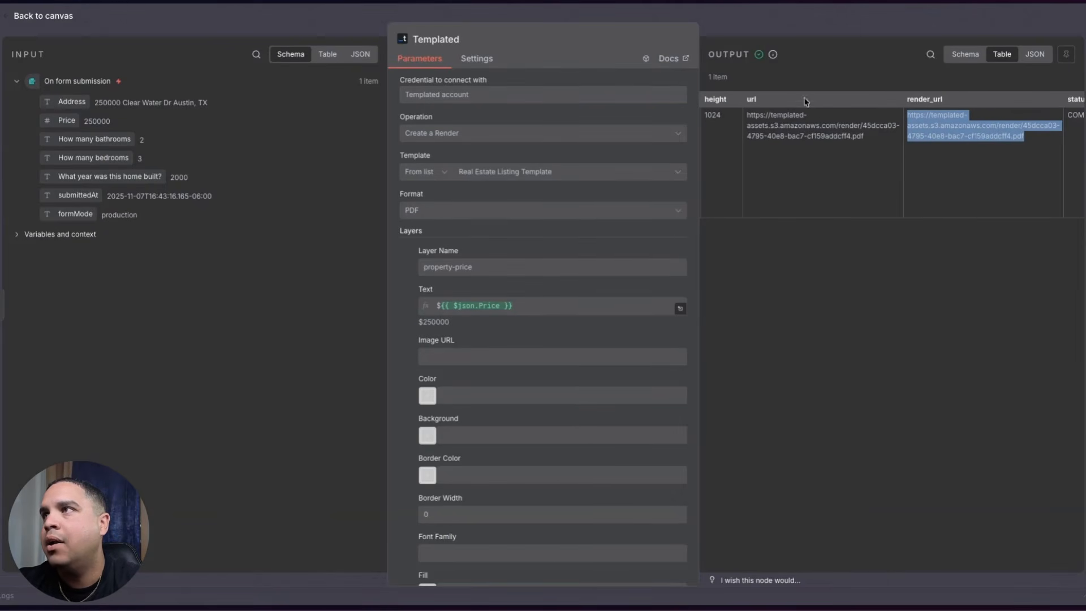
triple_click(780, 114)
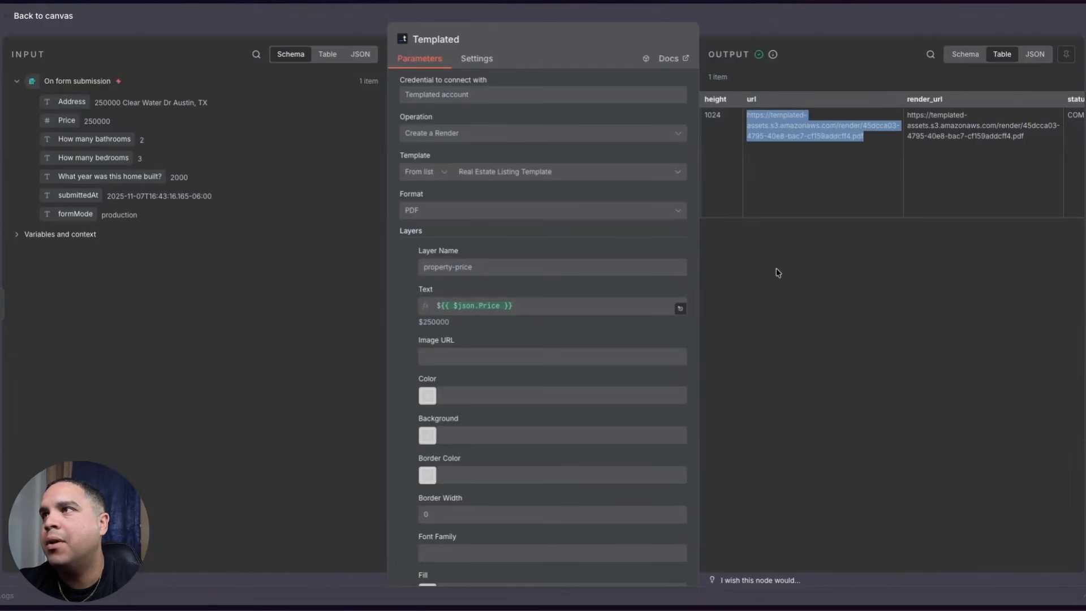
scroll(776, 272, "right", 10)
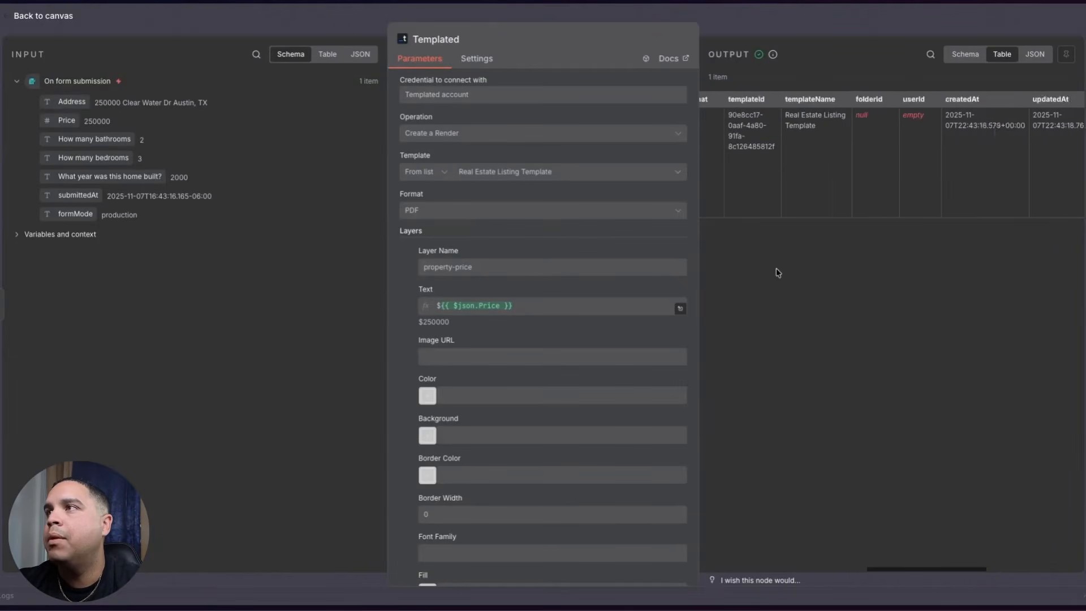
scroll(779, 272, "left", 5)
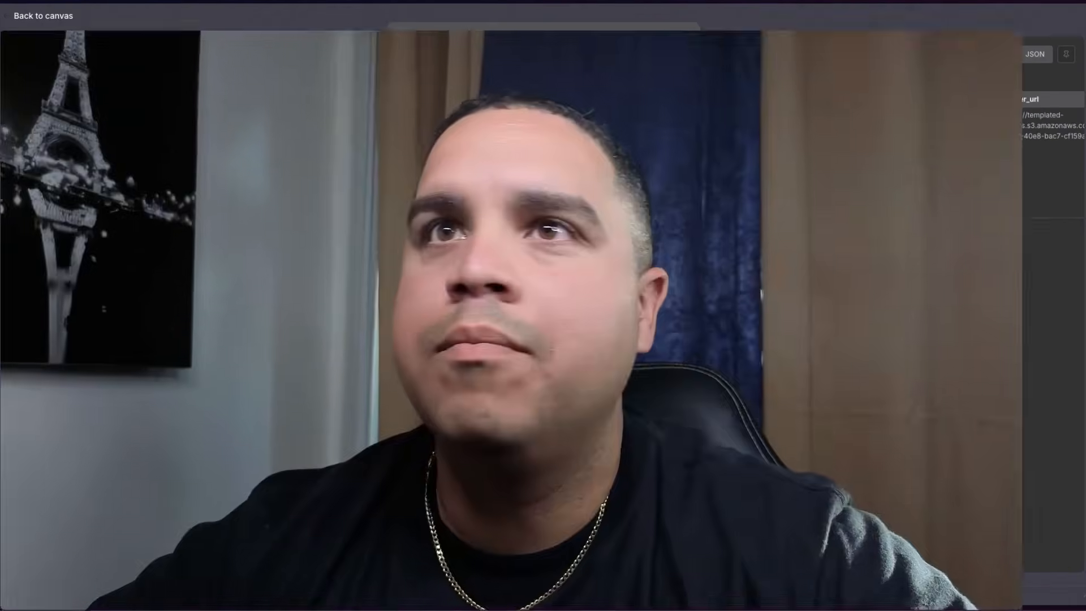